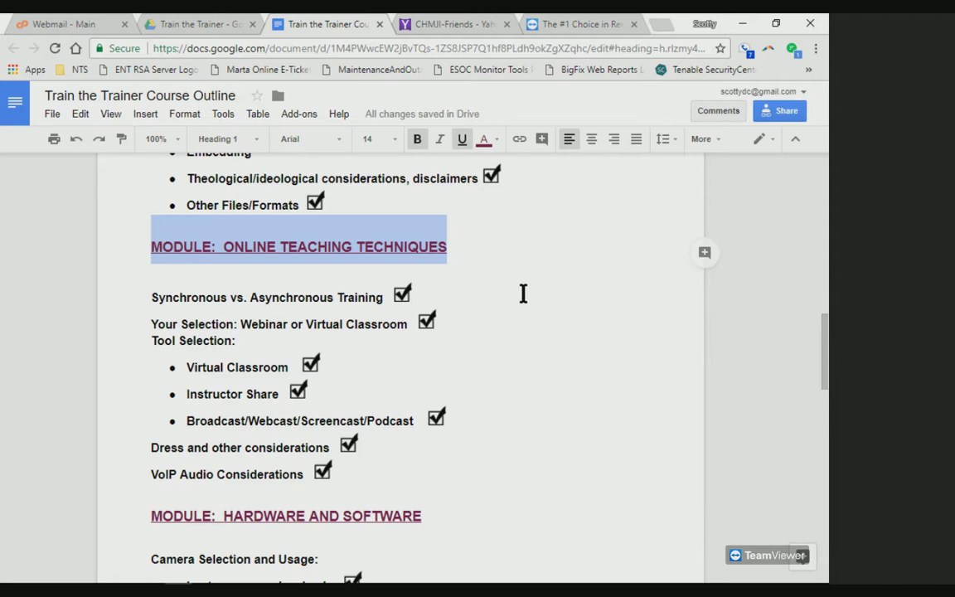
Deselect the Online Teaching Techniques heading and highlight the 'MODULE: HARDWARE AND SOFTWARE' heading in the course outline.
scroll(523, 293, down, 1)
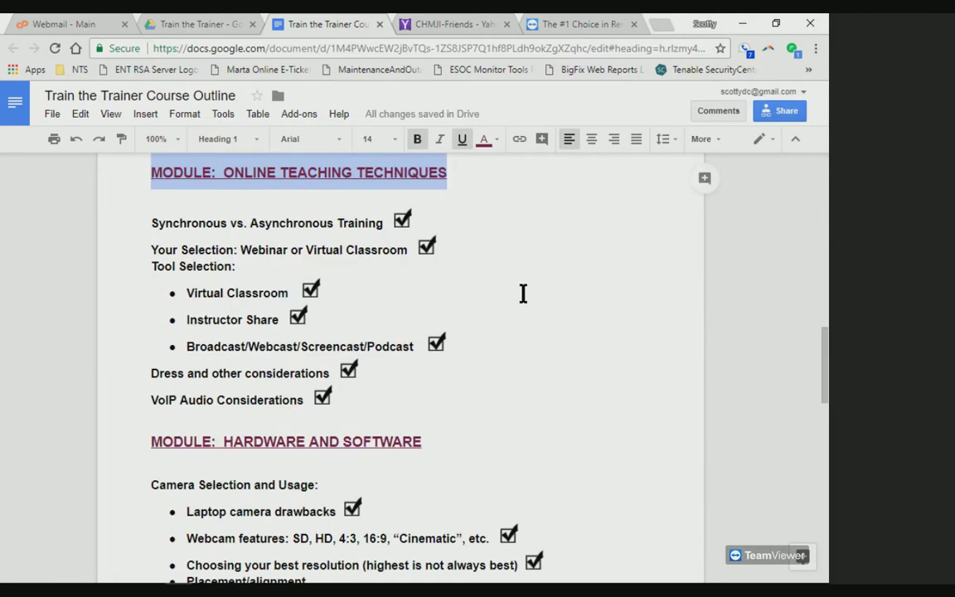
click(524, 293)
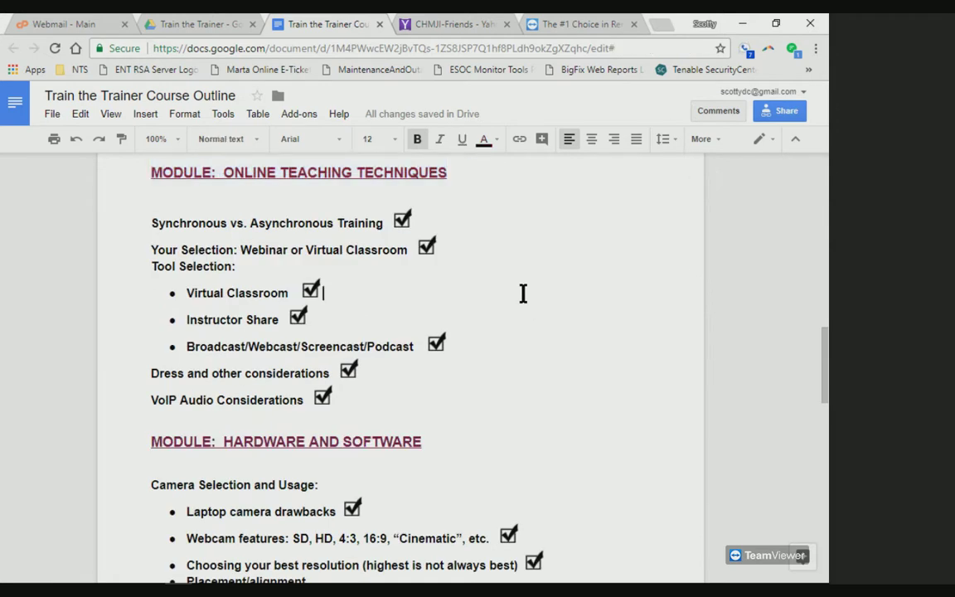
scroll(523, 293, down, 1)
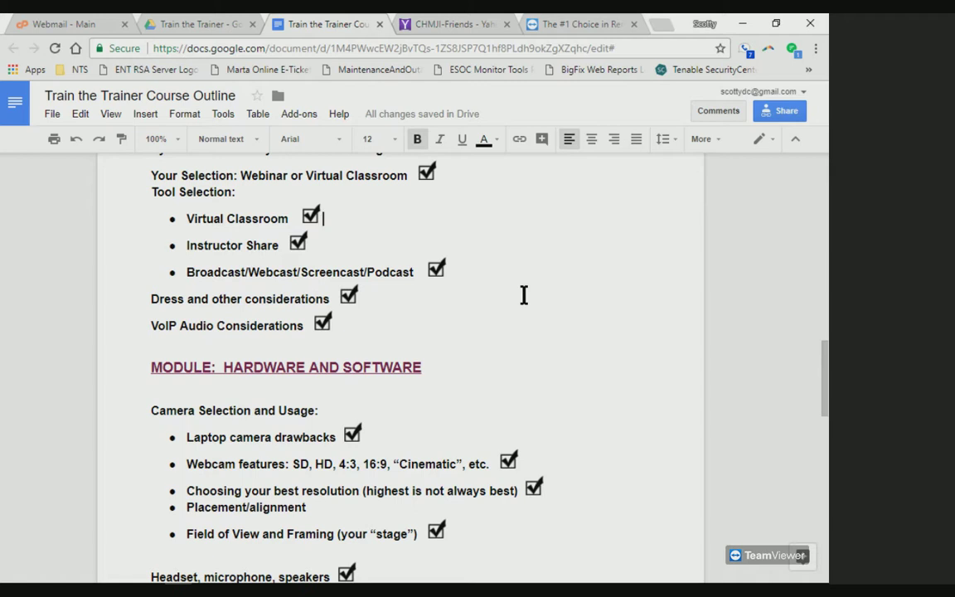
scroll(524, 295, down, 1)
scroll(524, 295, down, 1)
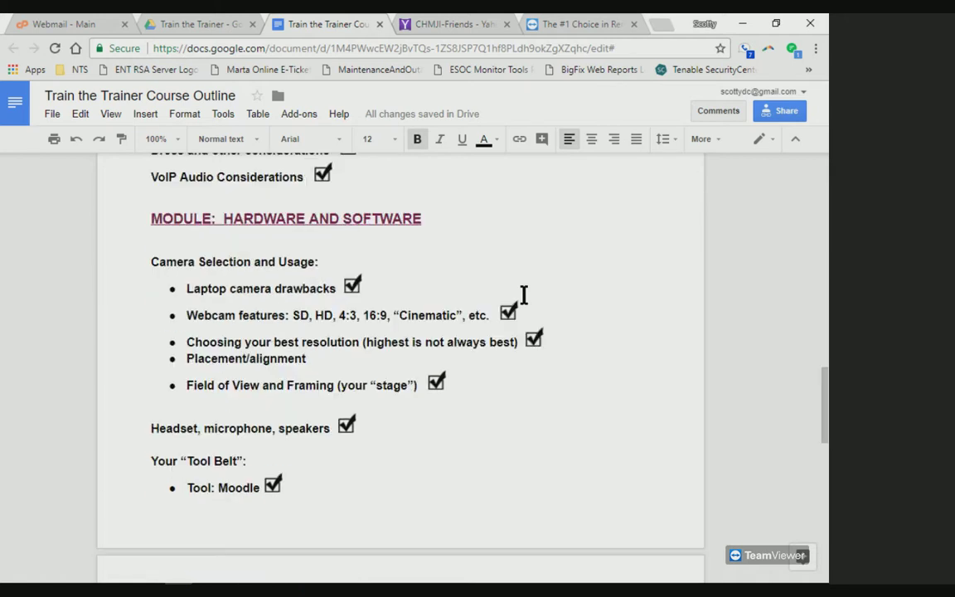
drag(153, 218, 454, 225)
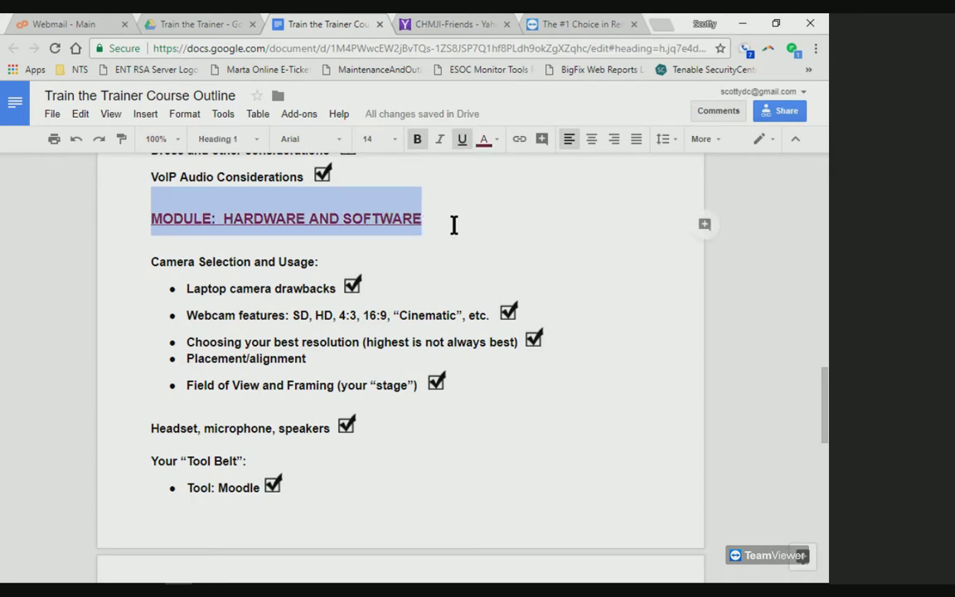
Highlight the 'Field of View and Framing' bullet under Camera Selection and Usage, and clear the selection again.
scroll(454, 225, down, 1)
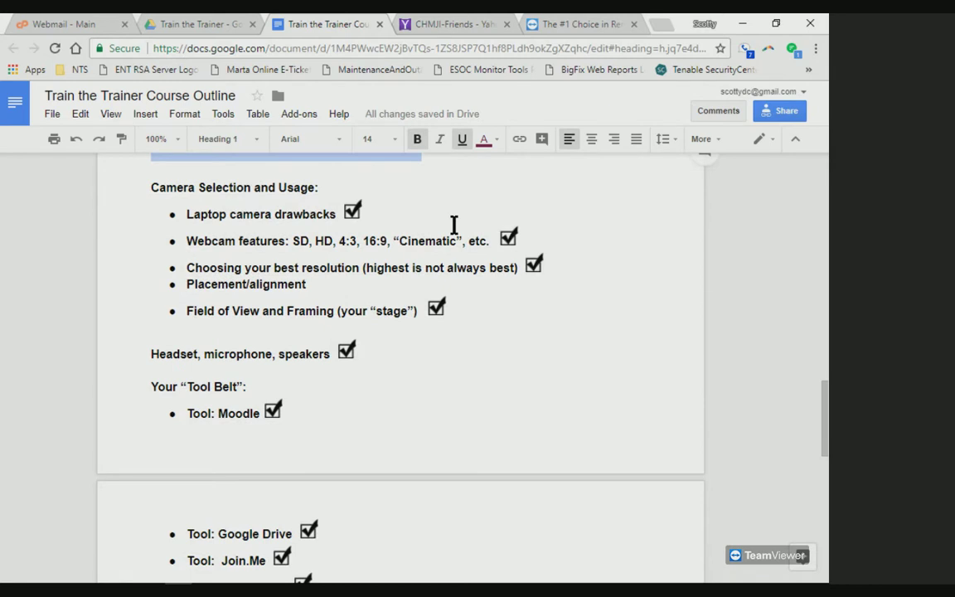
scroll(455, 225, down, 1)
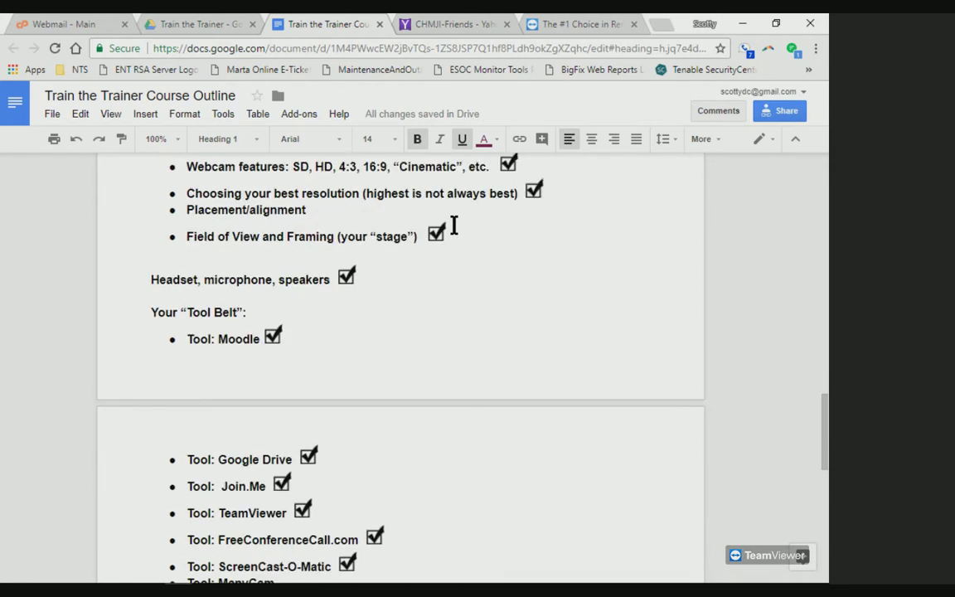
click(182, 235)
drag(181, 235, 525, 250)
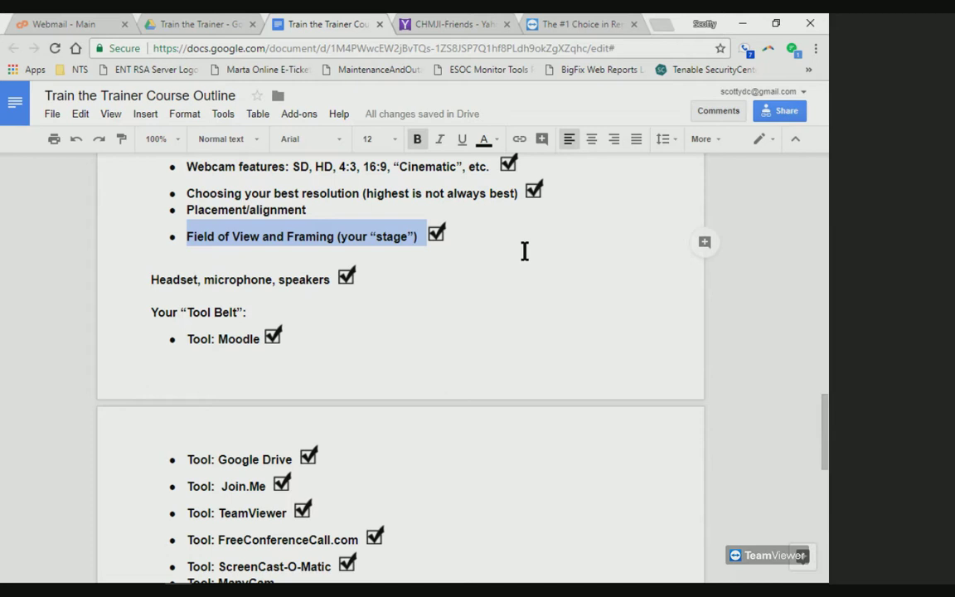
click(519, 241)
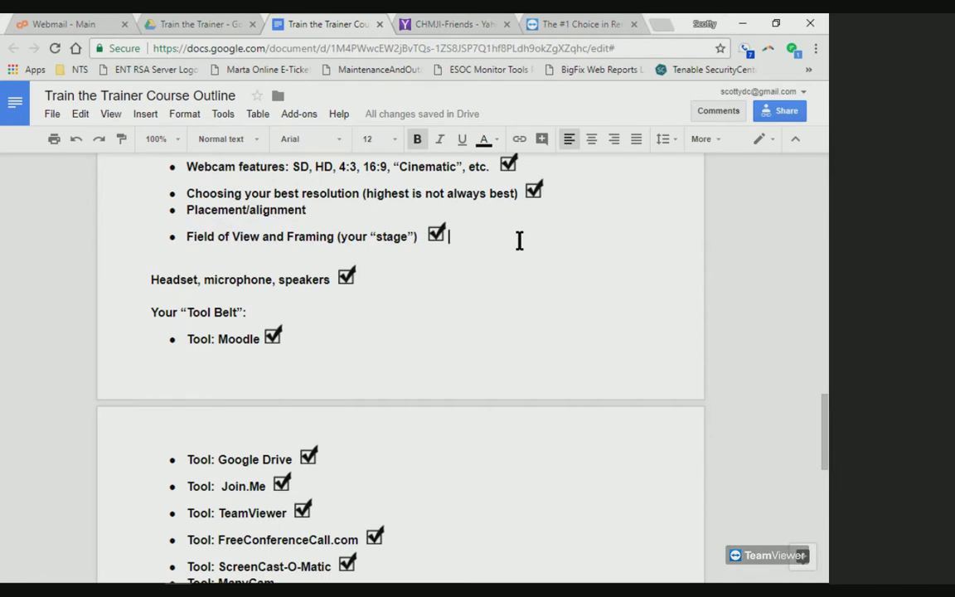
Look over the tool list and highlight its 'Your Tool Belt' line in the Hardware and Software module.
scroll(519, 240, down, 1)
scroll(519, 241, down, 1)
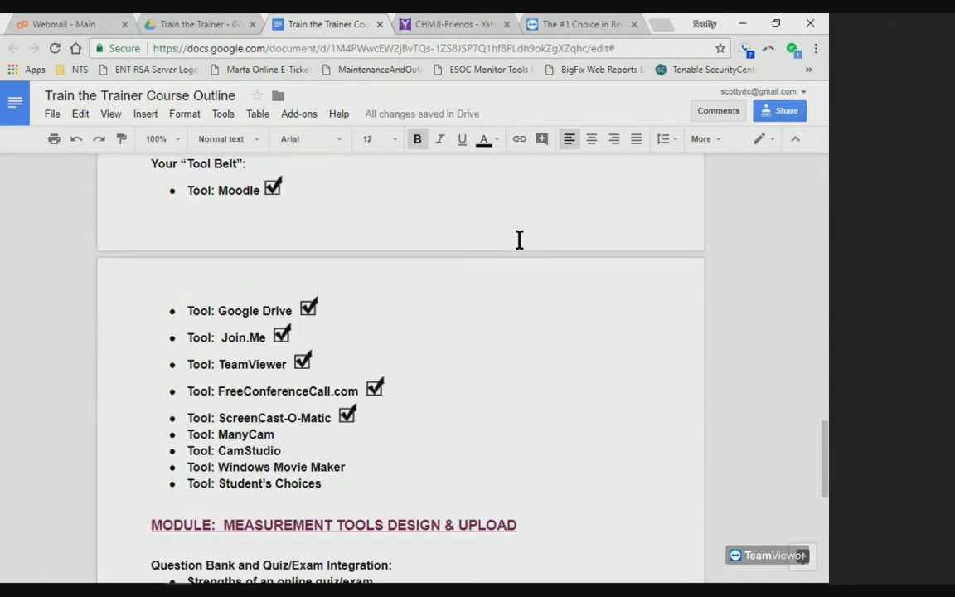
scroll(519, 241, down, 1)
scroll(519, 241, up, 1)
scroll(519, 240, up, 1)
drag(151, 238, 326, 236)
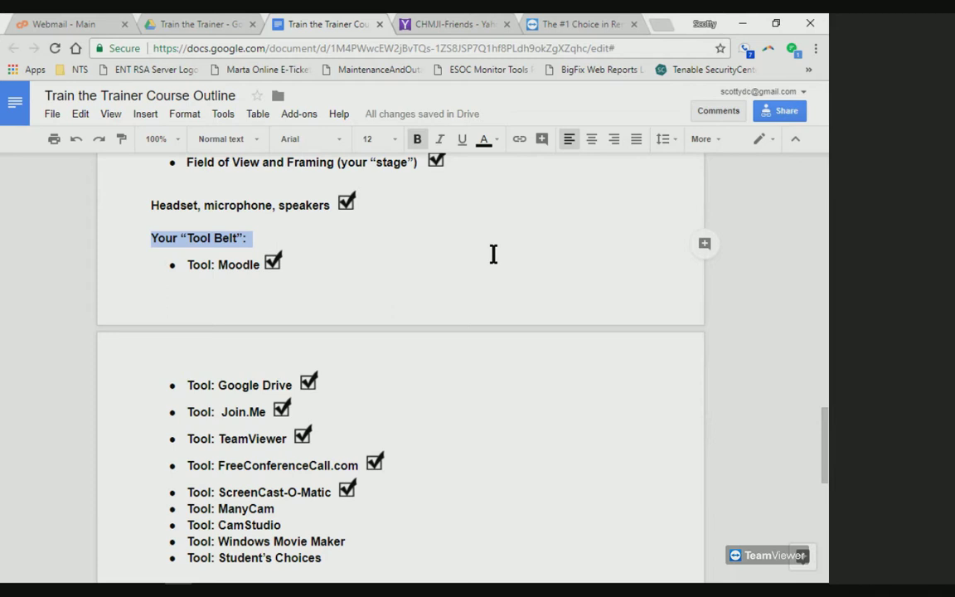
Highlight the tool names Moodle, Google Drive, Join.Me and TeamViewer one after another in the Tool Belt list.
scroll(493, 254, down, 1)
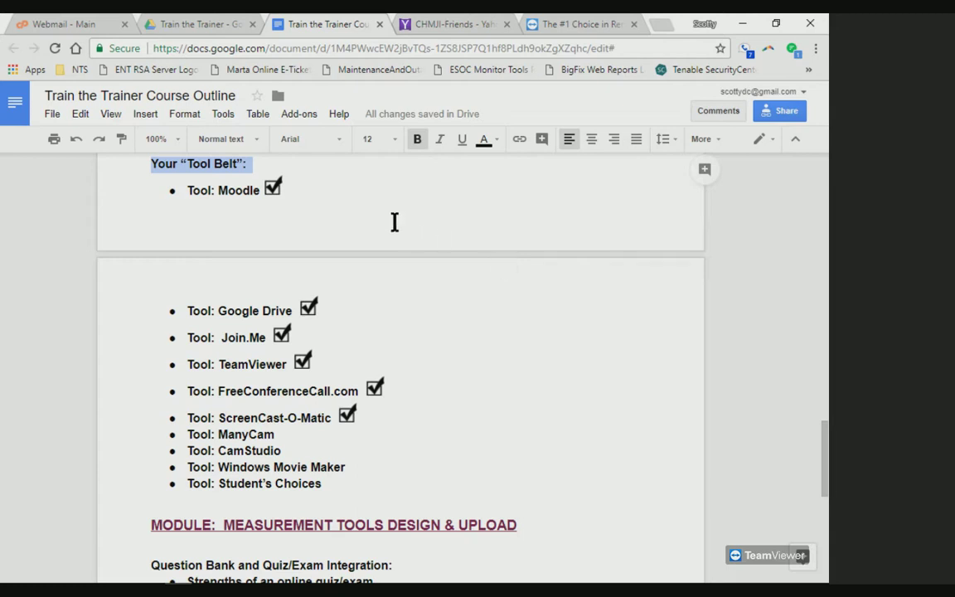
click(331, 188)
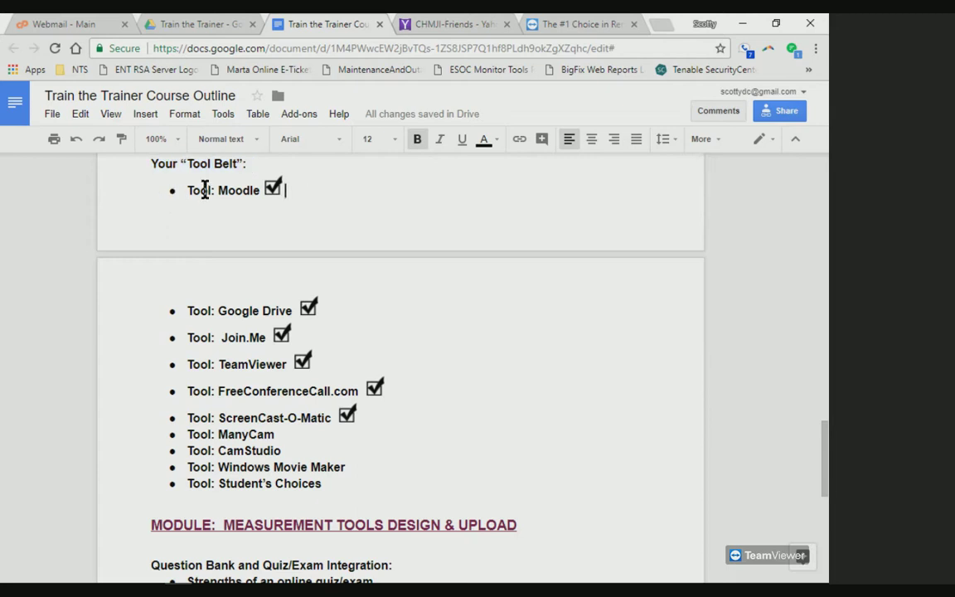
drag(218, 190, 260, 210)
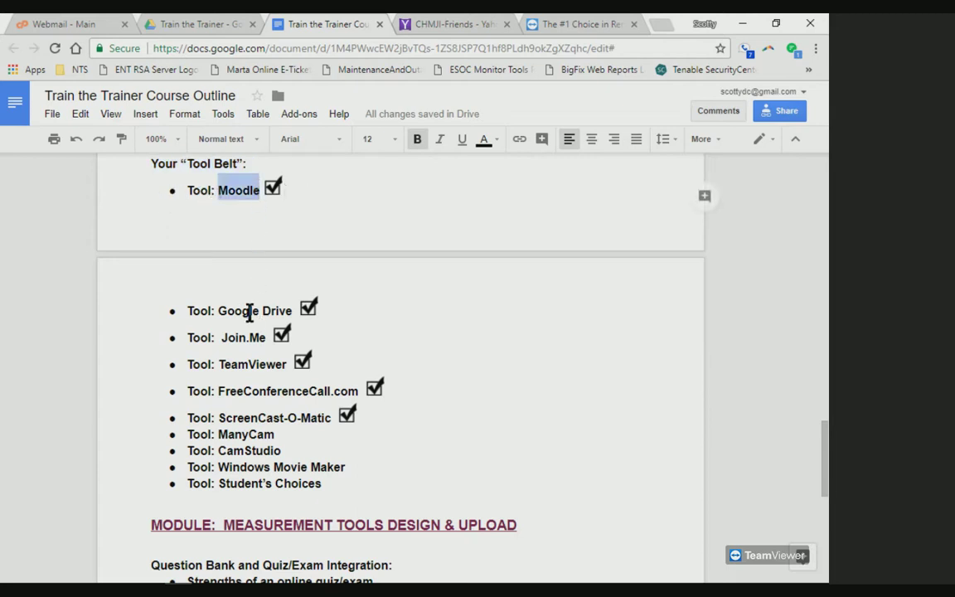
drag(218, 311, 284, 306)
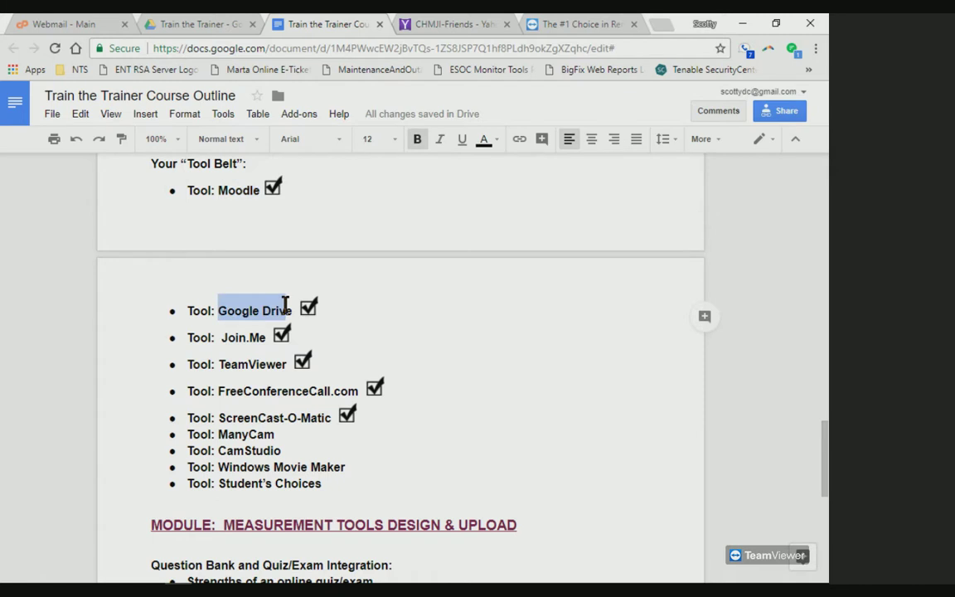
scroll(285, 305, down, 1)
drag(223, 264, 266, 264)
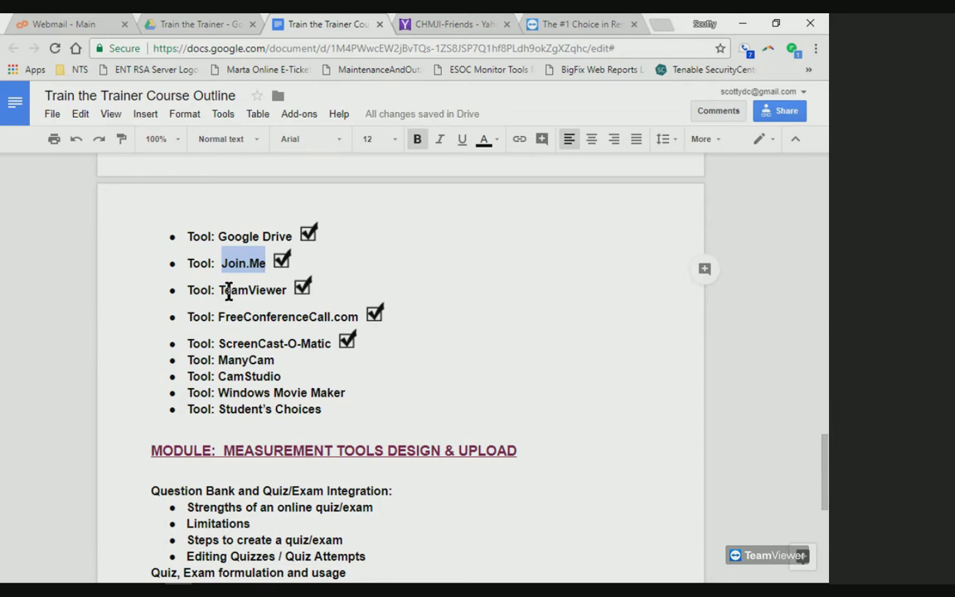
drag(218, 290, 288, 288)
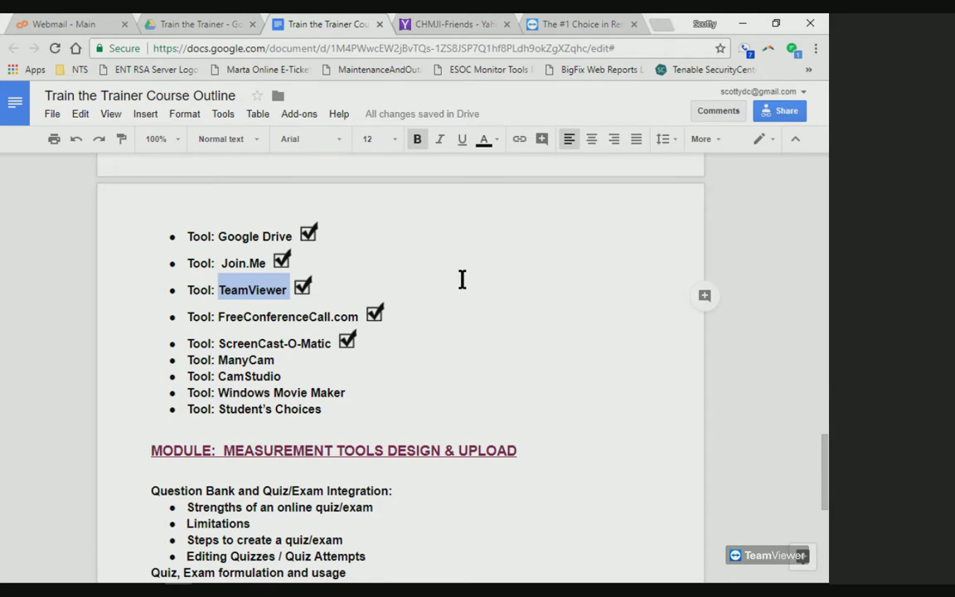
Highlight FreeConferenceCall.com, ScreenCast-O-Matic and Windows Movie Maker in turn in the Tool Belt list, ending with nothing selected.
scroll(398, 273, down, 1)
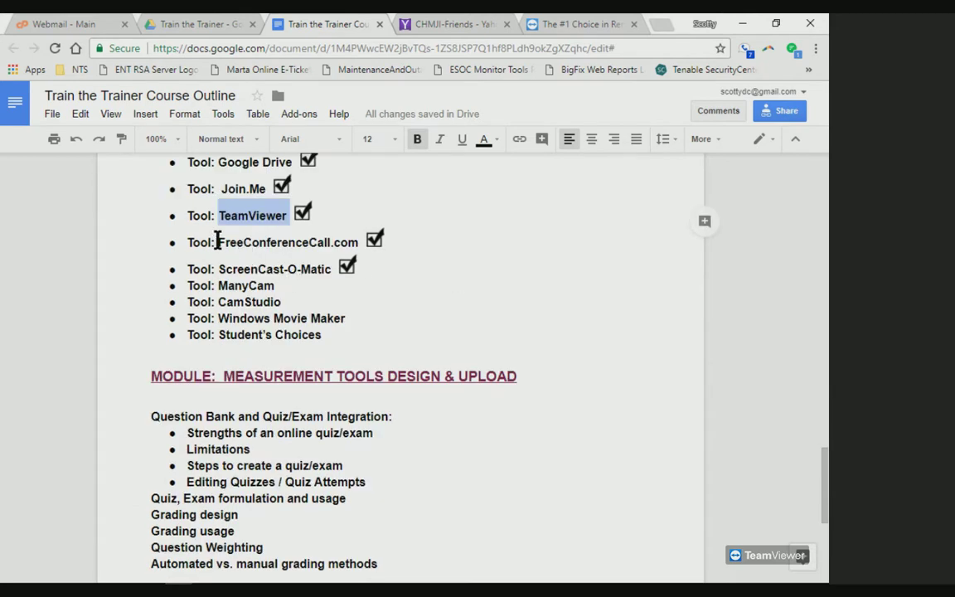
drag(217, 242, 359, 242)
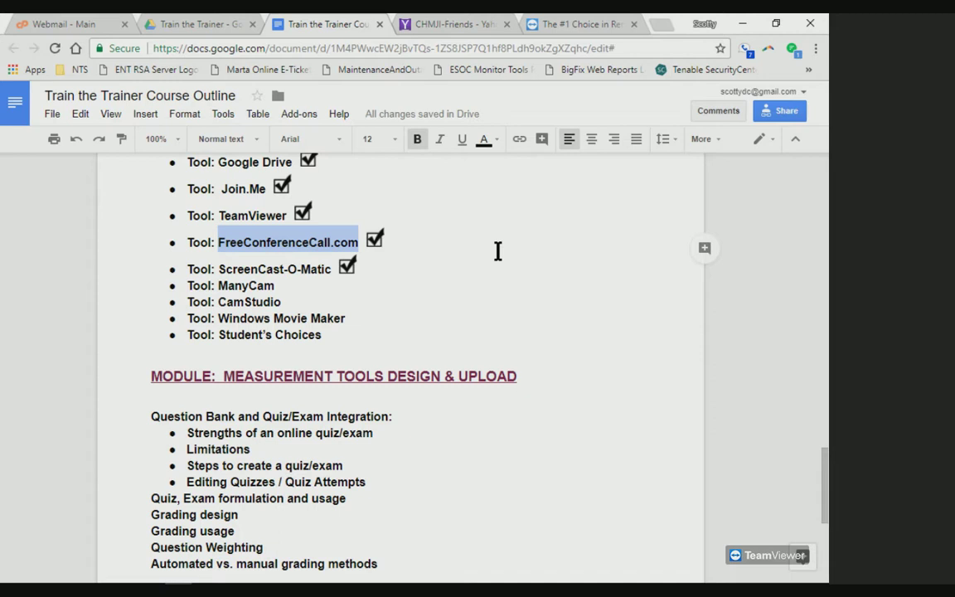
click(488, 242)
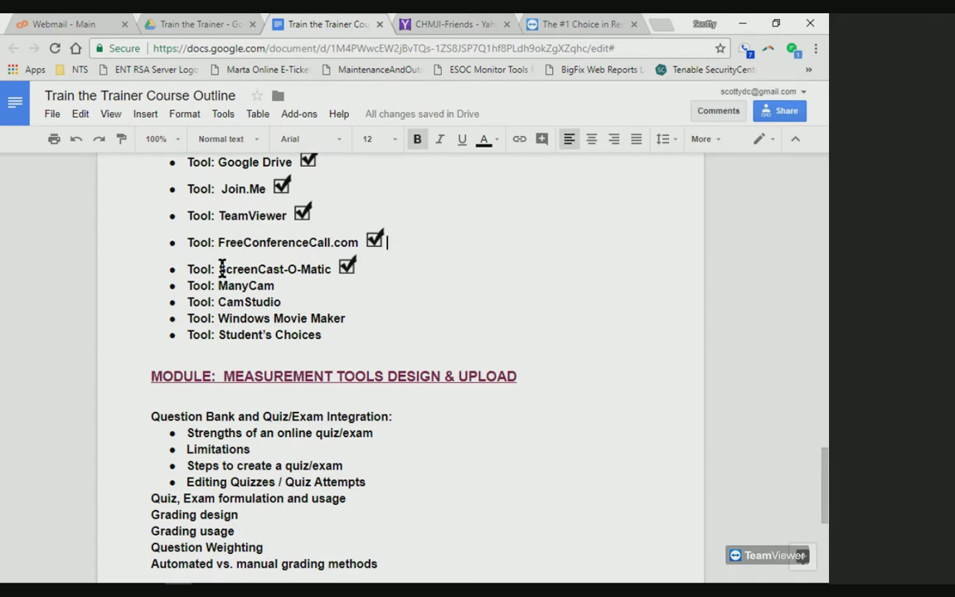
drag(223, 269, 330, 270)
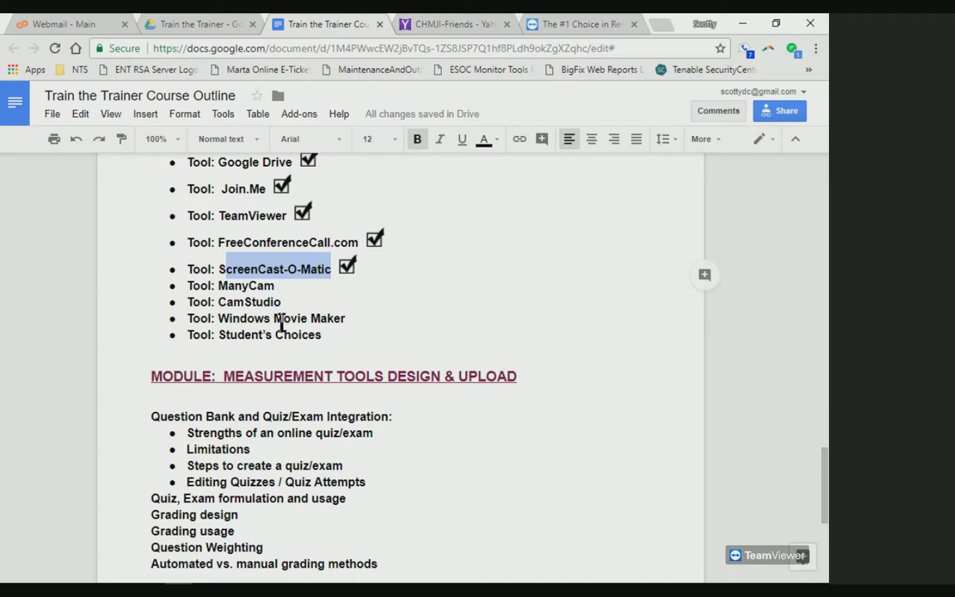
drag(226, 320, 352, 324)
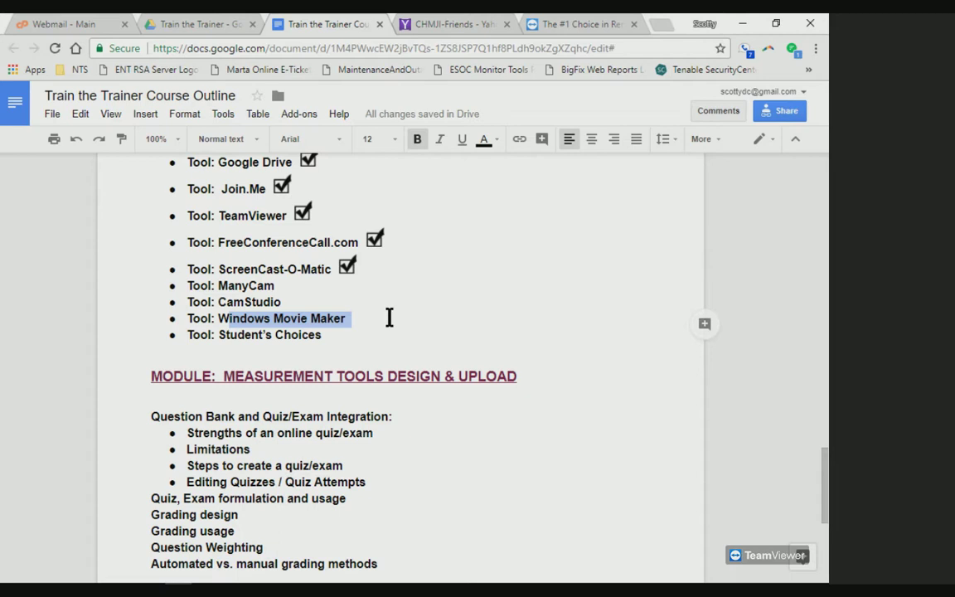
click(389, 317)
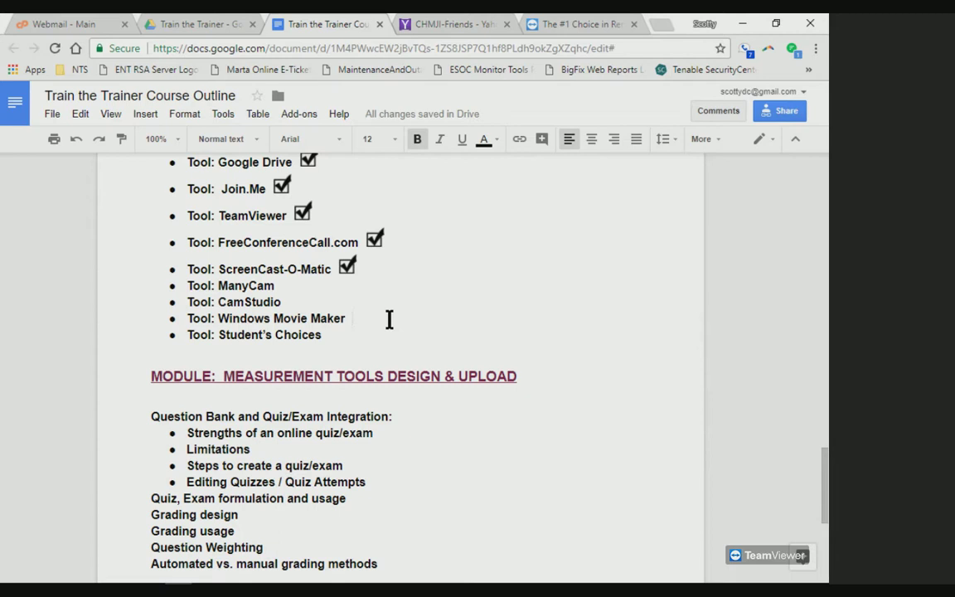
Highlight 'Student's Choices' in the last Tool Belt bullet and clear the selection.
scroll(388, 319, down, 2)
drag(219, 260, 325, 259)
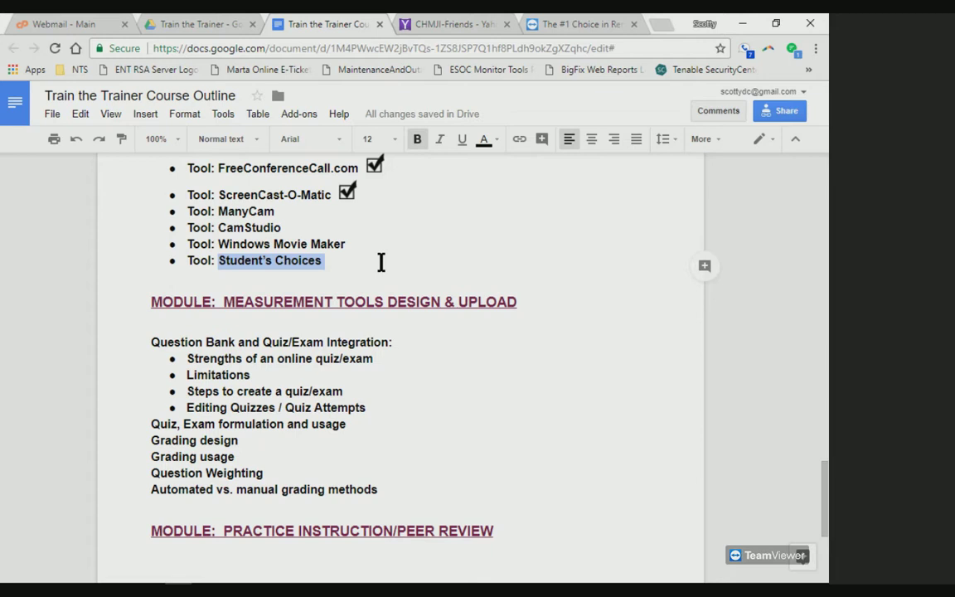
click(382, 262)
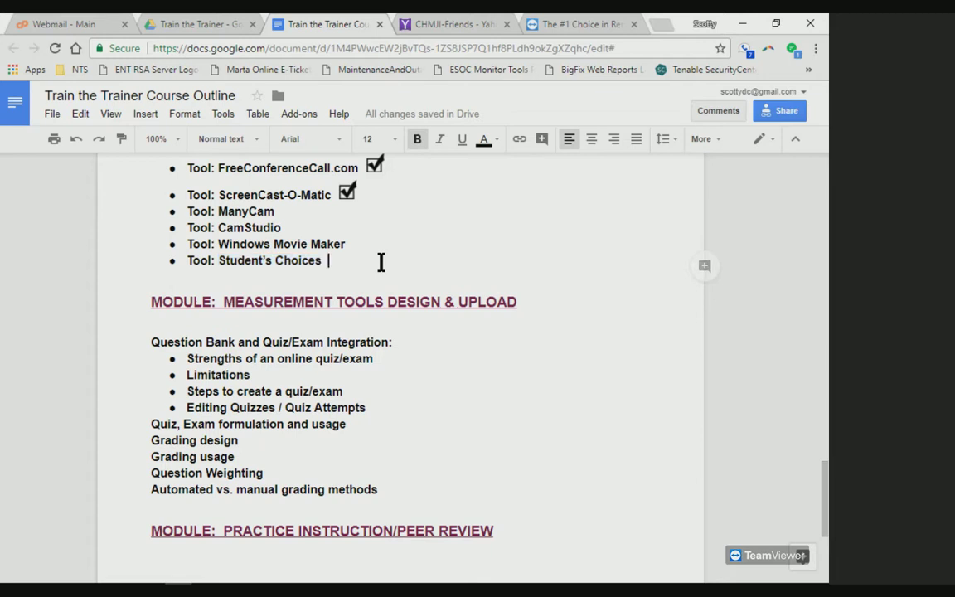
Highlight the 'MODULE: MEASUREMENT TOOLS DESIGN & UPLOAD' heading, review the topics below it, and deselect the heading.
click(153, 302)
drag(153, 302, 510, 296)
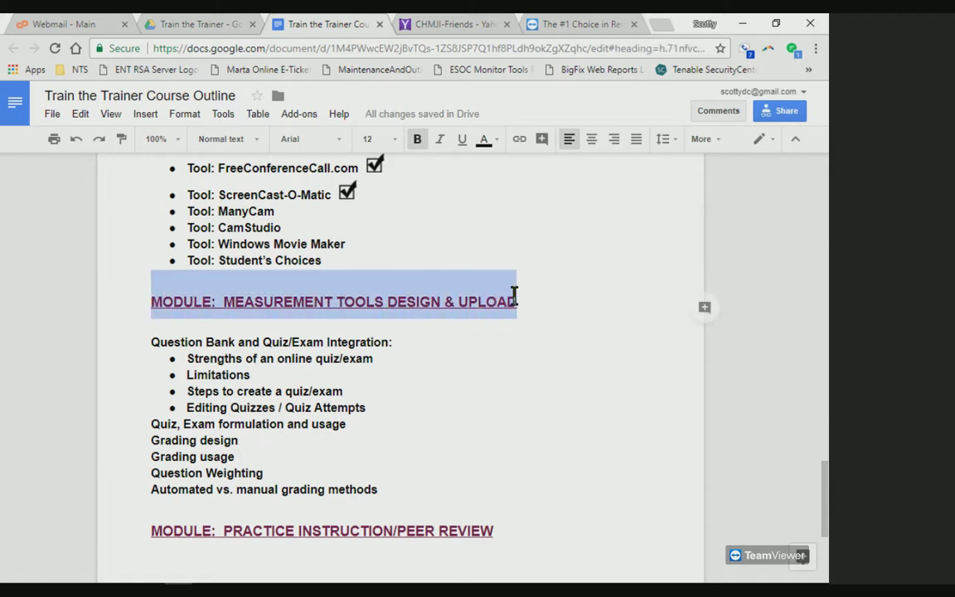
scroll(614, 282, down, 1)
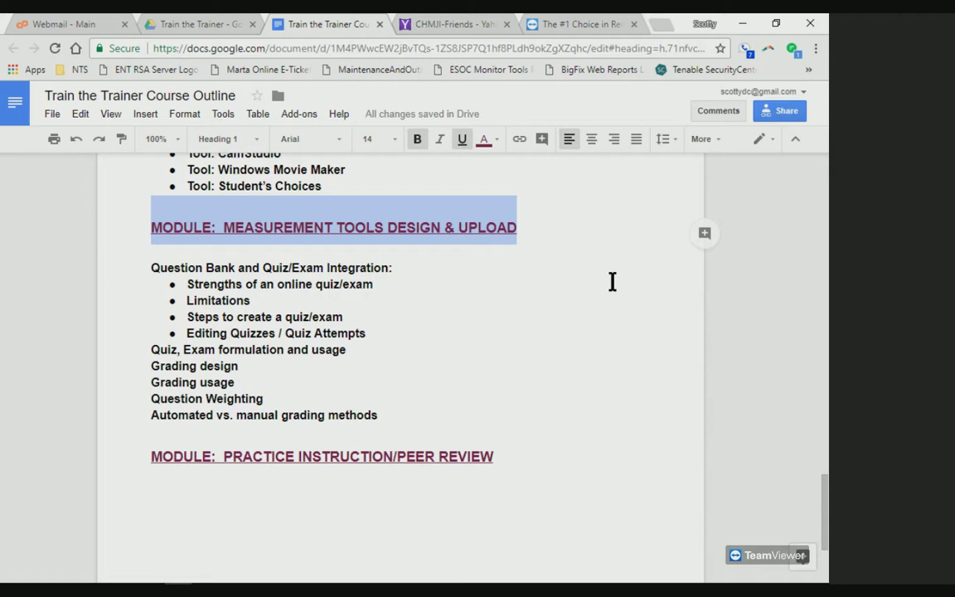
click(527, 220)
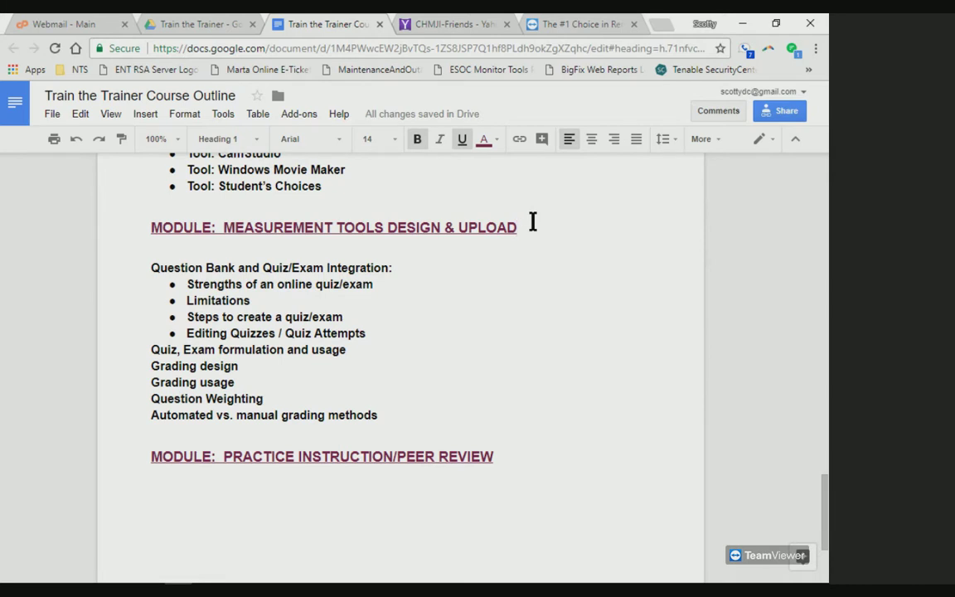
Highlight the 'MODULE: PRACTICE INSTRUCTION/PEER REVIEW' heading and return to the Moodle Learning Management System section on the first page.
scroll(545, 245, down, 2)
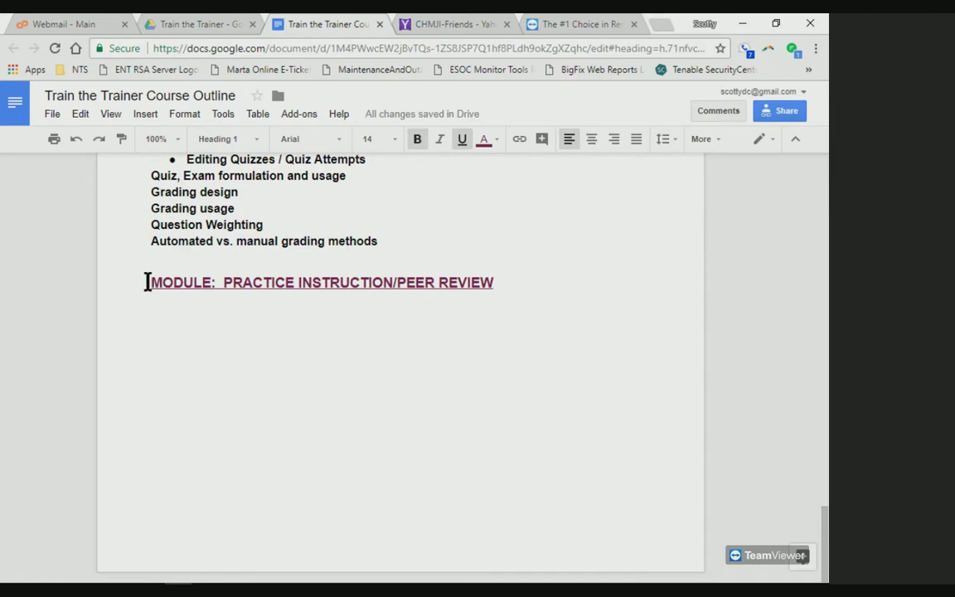
drag(147, 279, 514, 273)
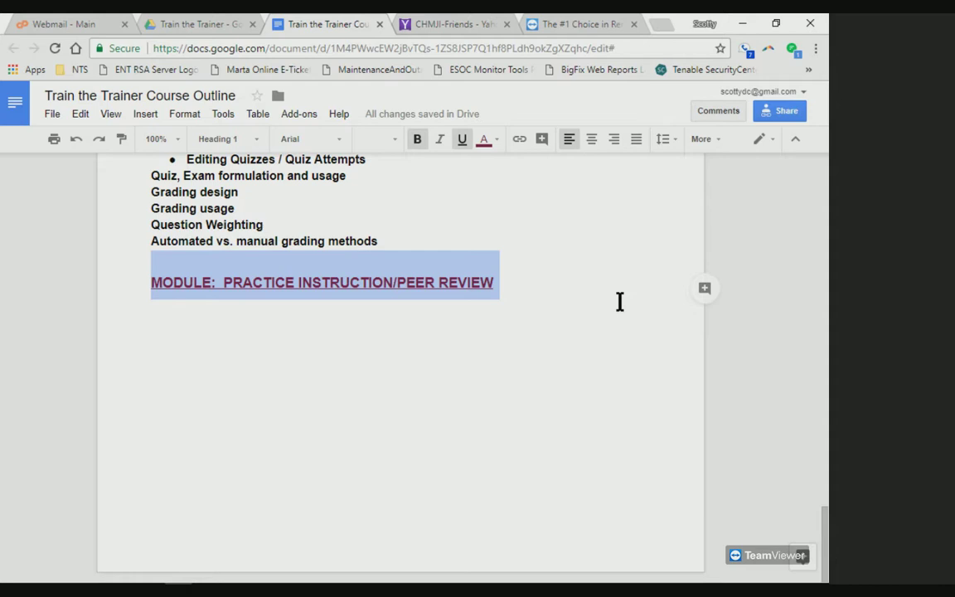
scroll(619, 302, up, 15)
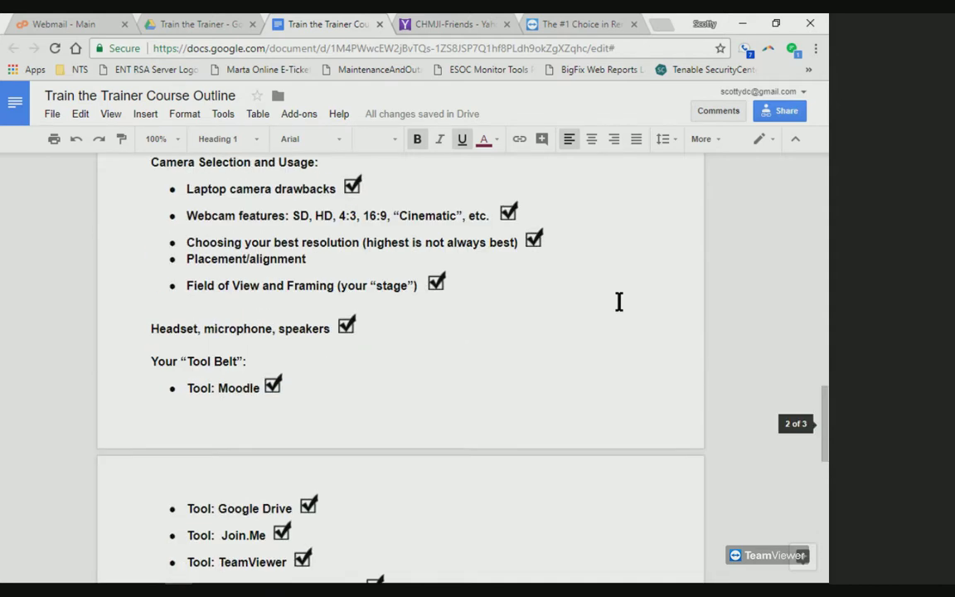
scroll(619, 301, up, 8)
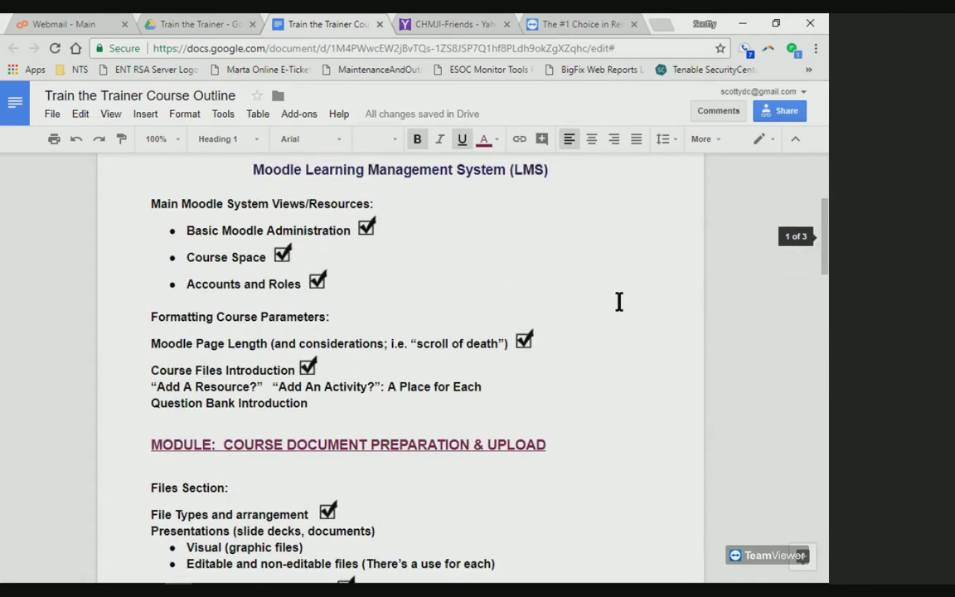
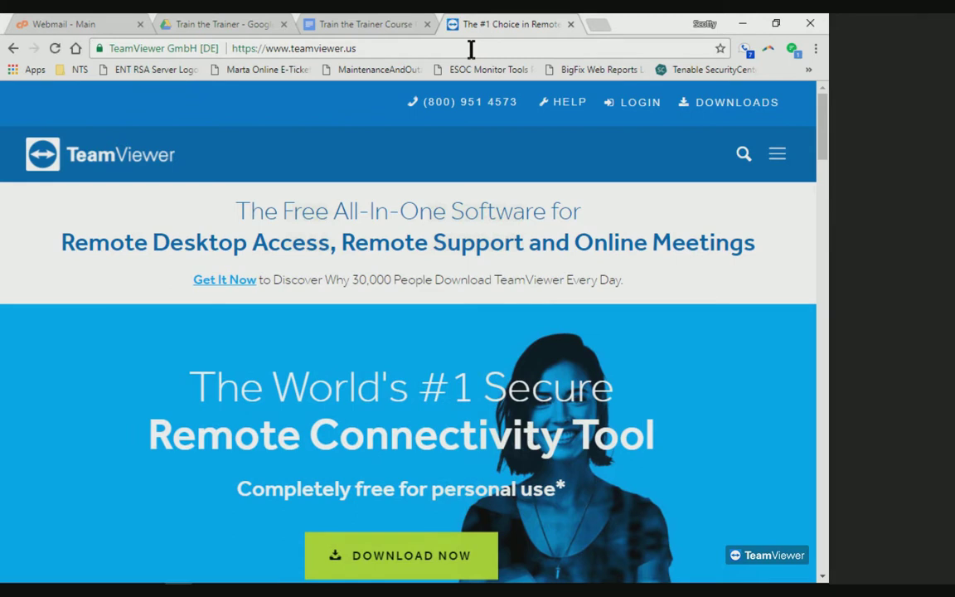
Look through the TeamViewer home page for its download options.
scroll(405, 166, down, 3)
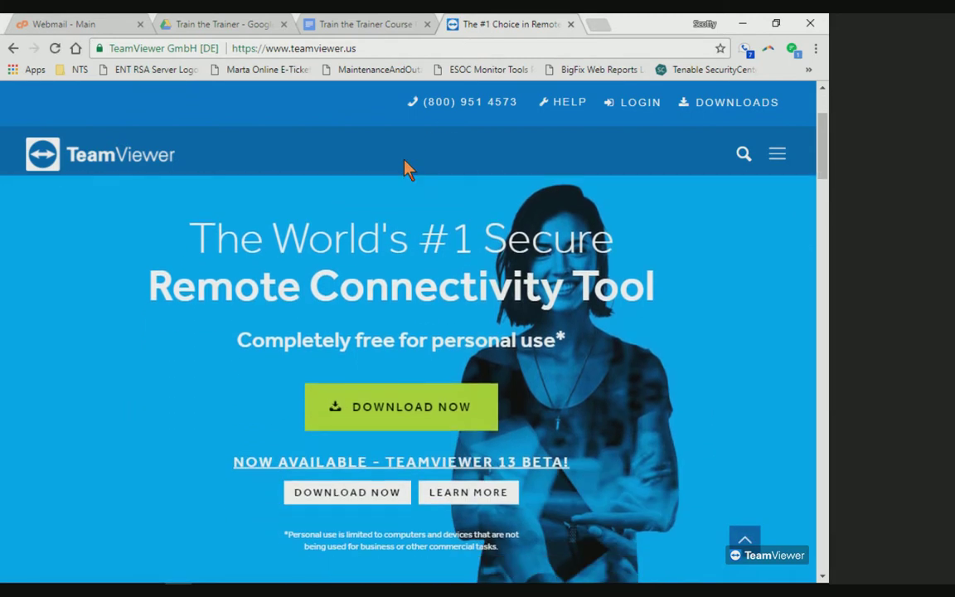
scroll(407, 168, down, 3)
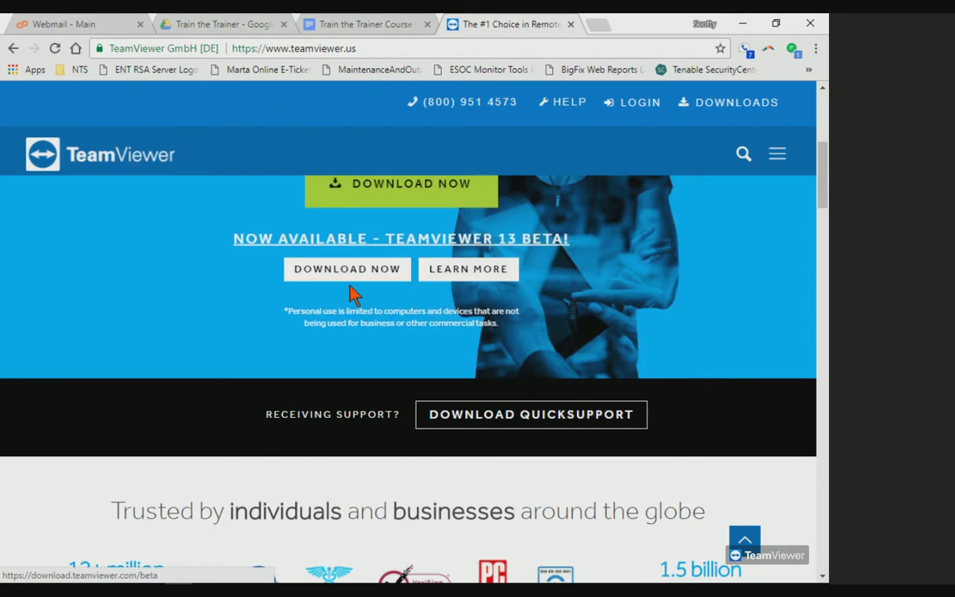
Start downloading the full TeamViewer setup from the home page banner and cancel saving the file.
scroll(351, 297, up, 3)
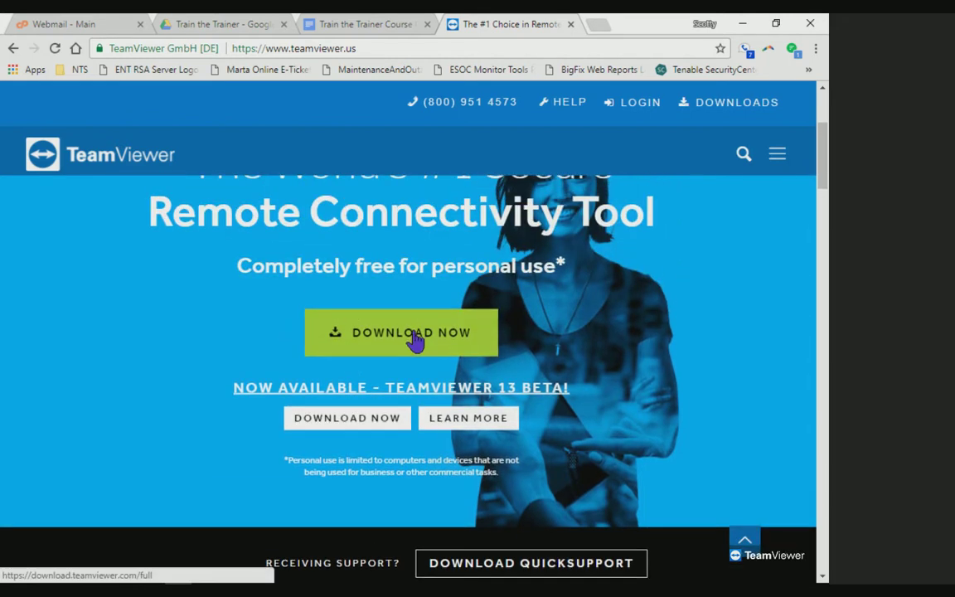
scroll(413, 334, up, 1)
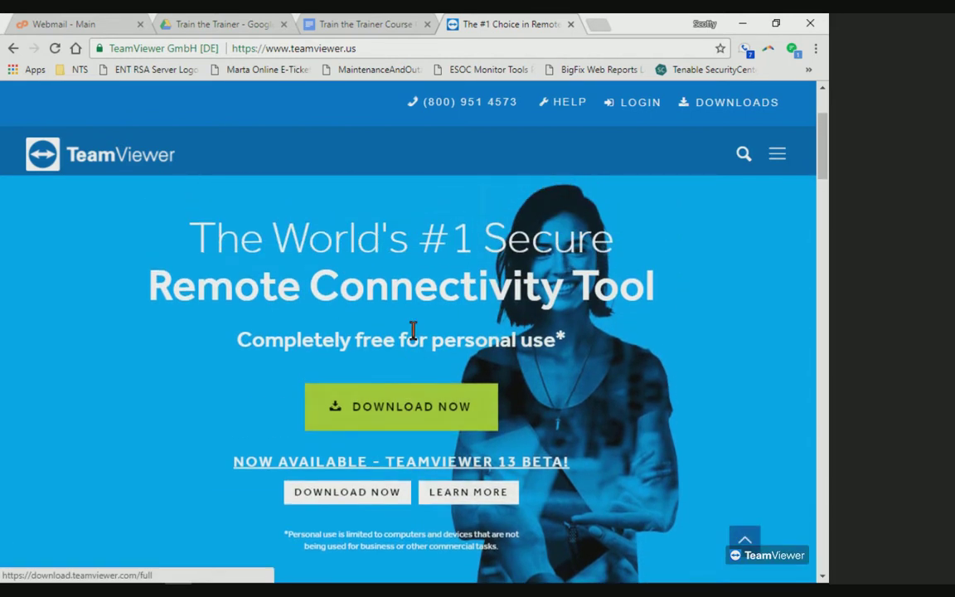
scroll(412, 329, down, 1)
click(403, 338)
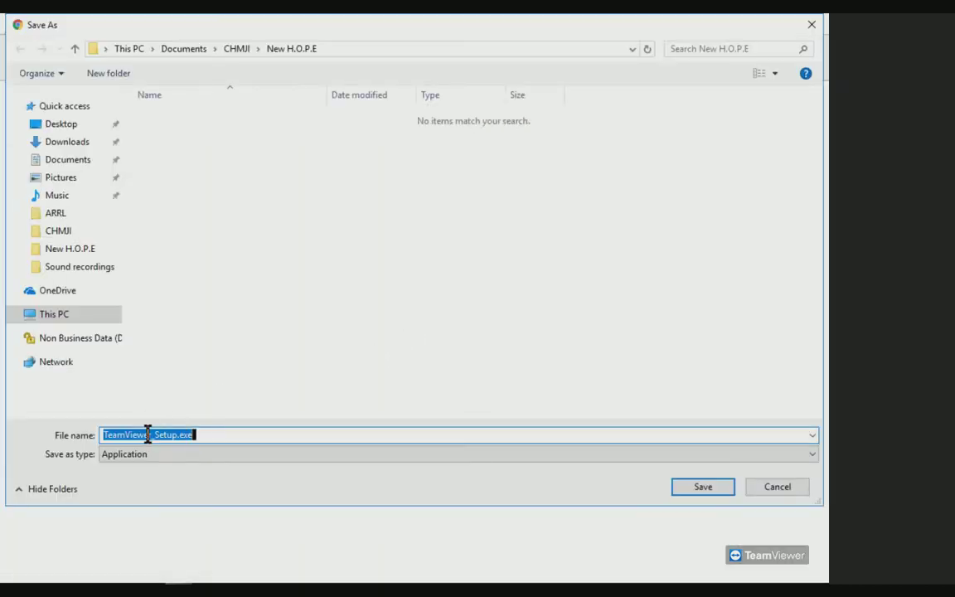
click(773, 495)
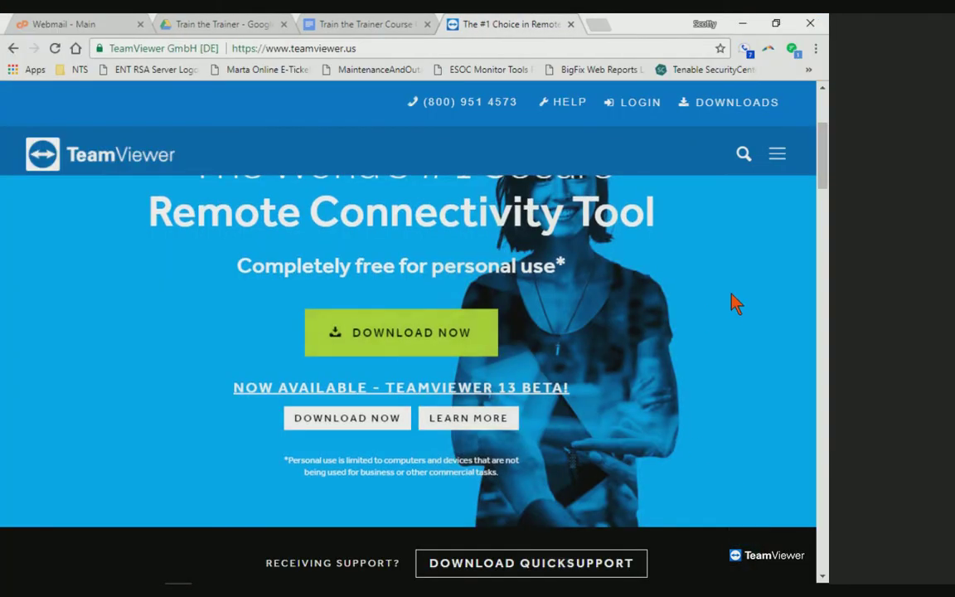
Examine the remote access, friends and family support, and QuickSupport app sections further down the TeamViewer home page.
scroll(734, 302, down, 1)
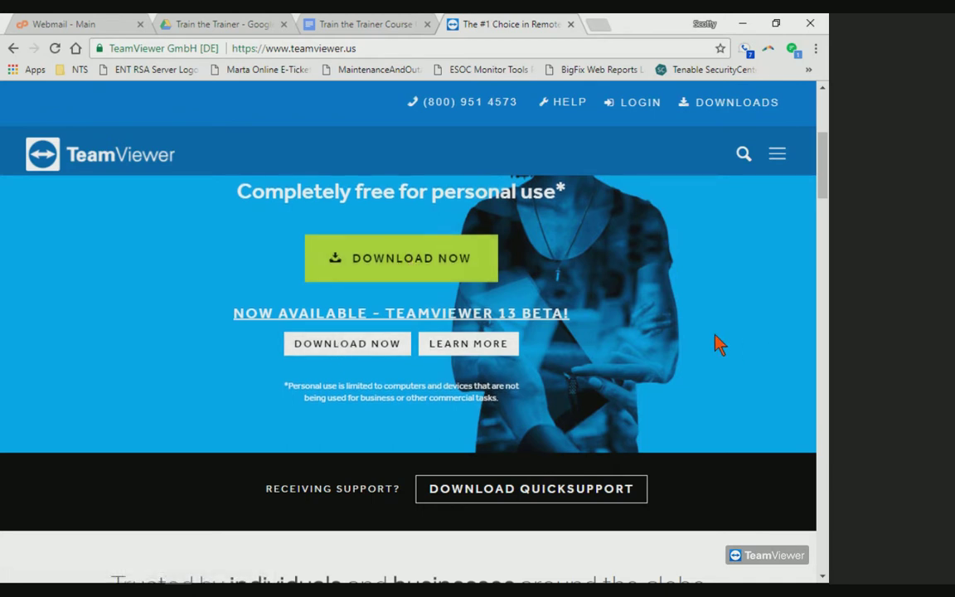
scroll(719, 343, down, 3)
scroll(719, 343, down, 6)
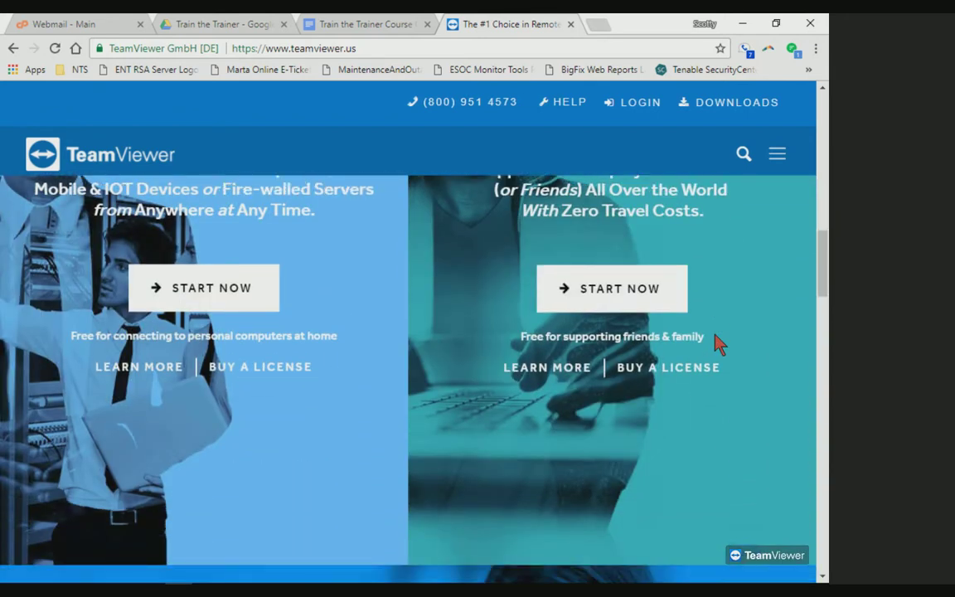
scroll(718, 343, down, 5)
scroll(718, 343, down, 2)
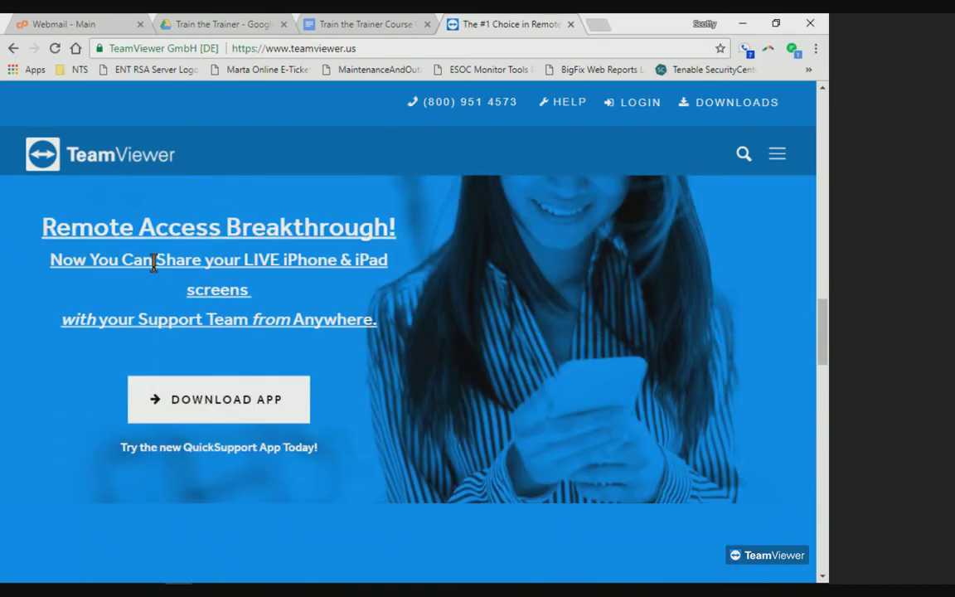
scroll(709, 325, down, 1)
scroll(711, 326, down, 3)
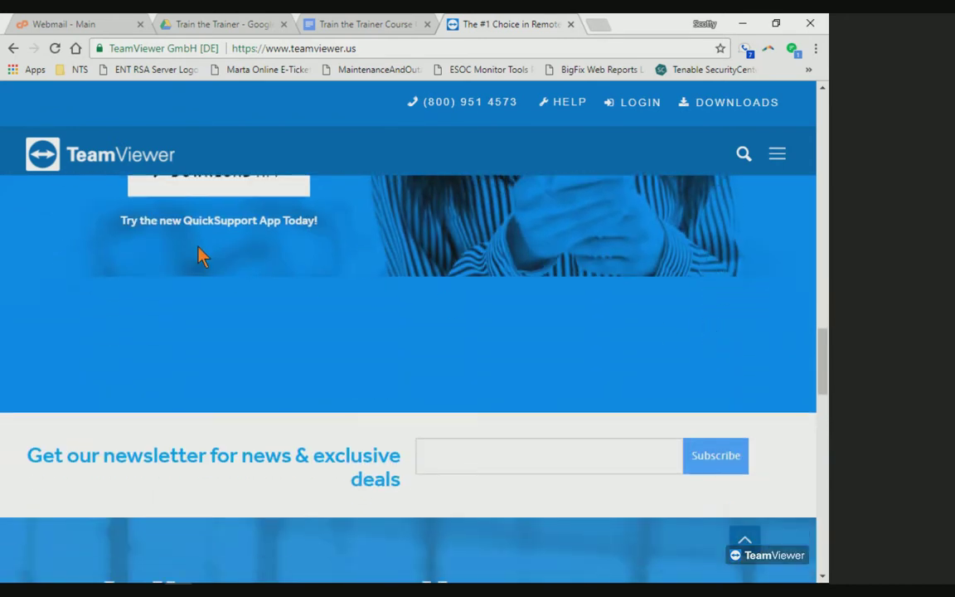
Return to the main TeamViewer banner, highlight the 'Completely free for personal use' line and clear the selection.
scroll(393, 315, up, 1)
scroll(393, 315, up, 10)
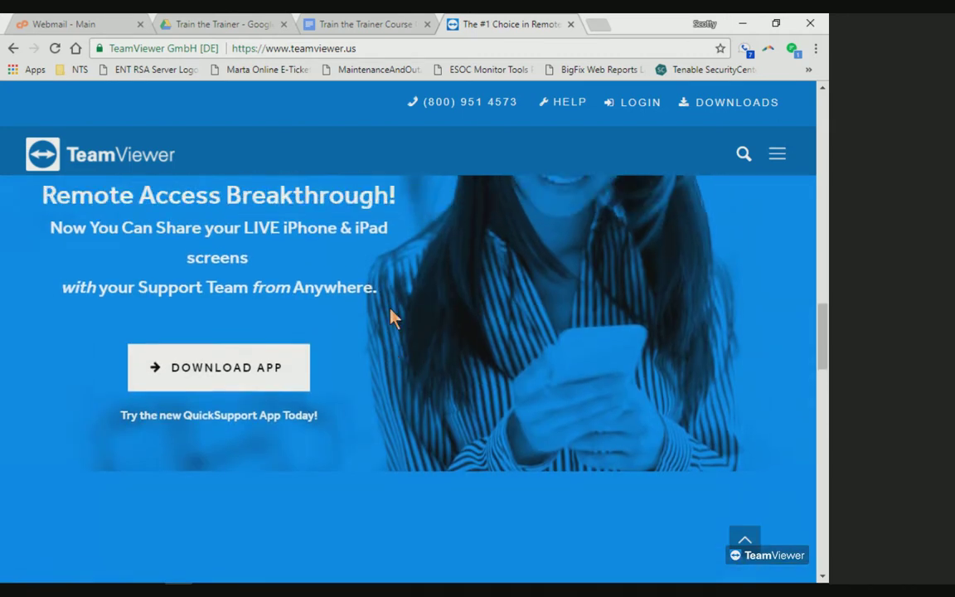
scroll(390, 307, up, 5)
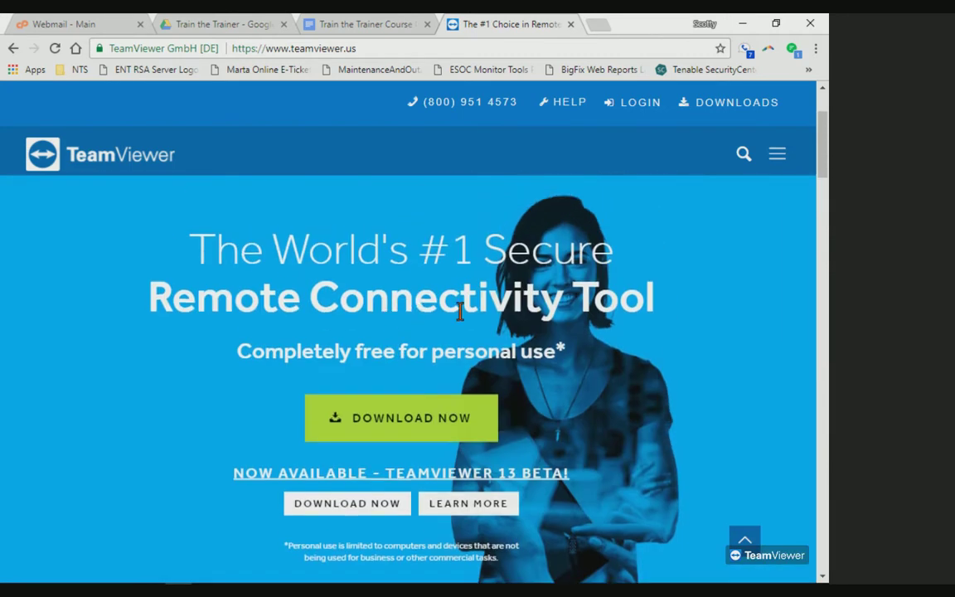
scroll(640, 314, down, 1)
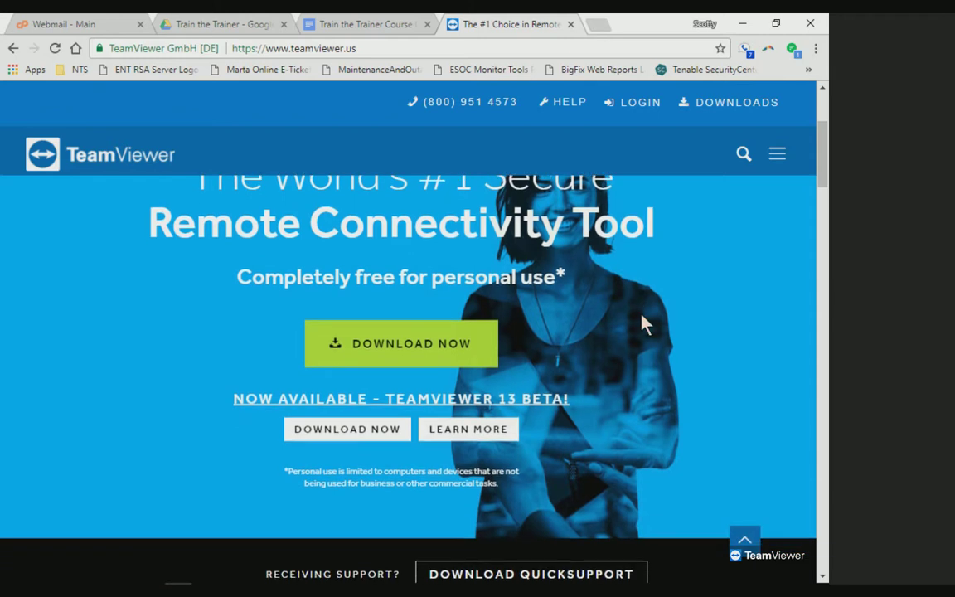
drag(251, 280, 562, 284)
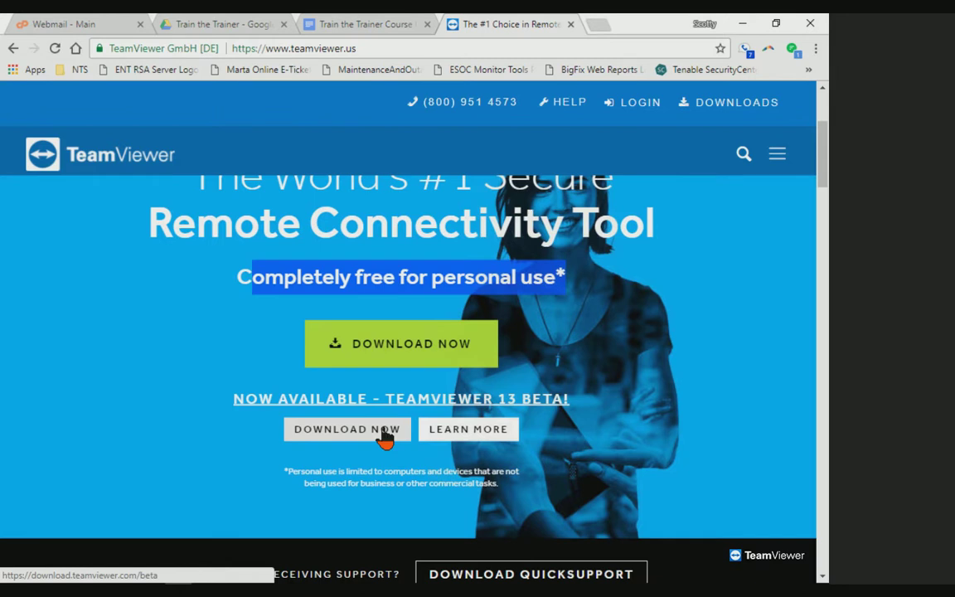
click(675, 336)
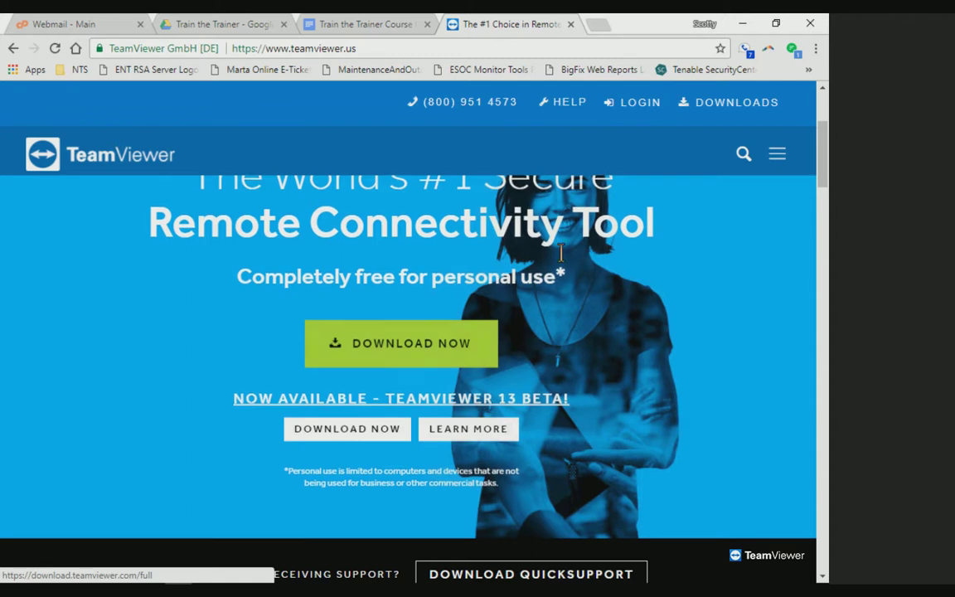
Minimize the browser, switch to the TeamViewer application and reposition its window on the desktop.
click(742, 29)
click(742, 34)
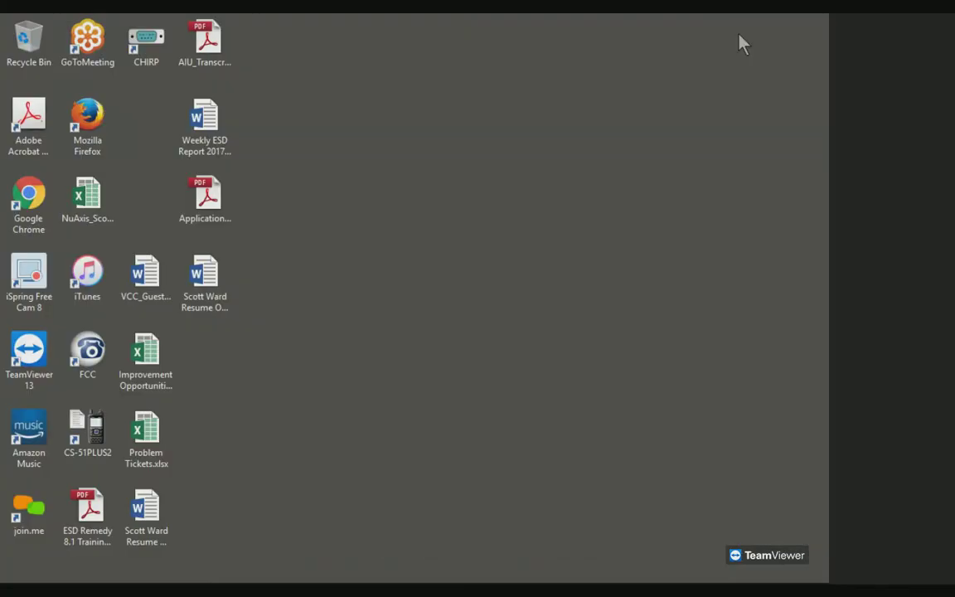
key(alt+Tab)
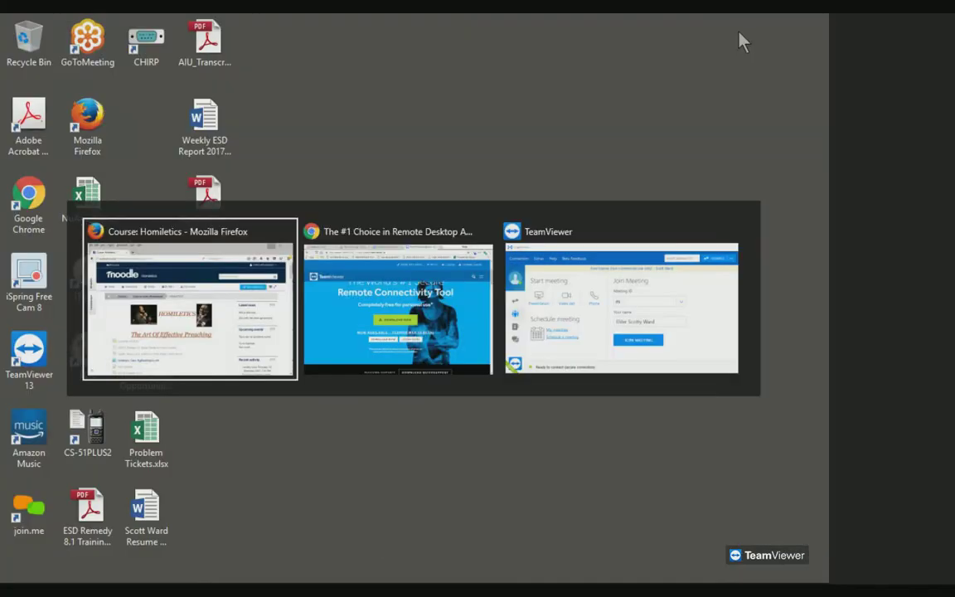
key(alt+Tab)
key(alt+Tab)
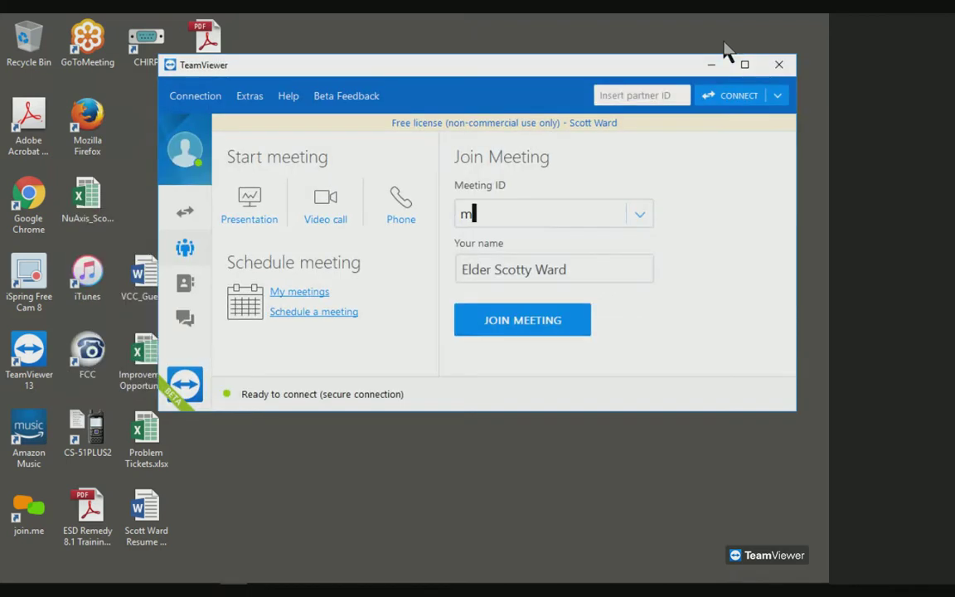
drag(614, 69, 635, 101)
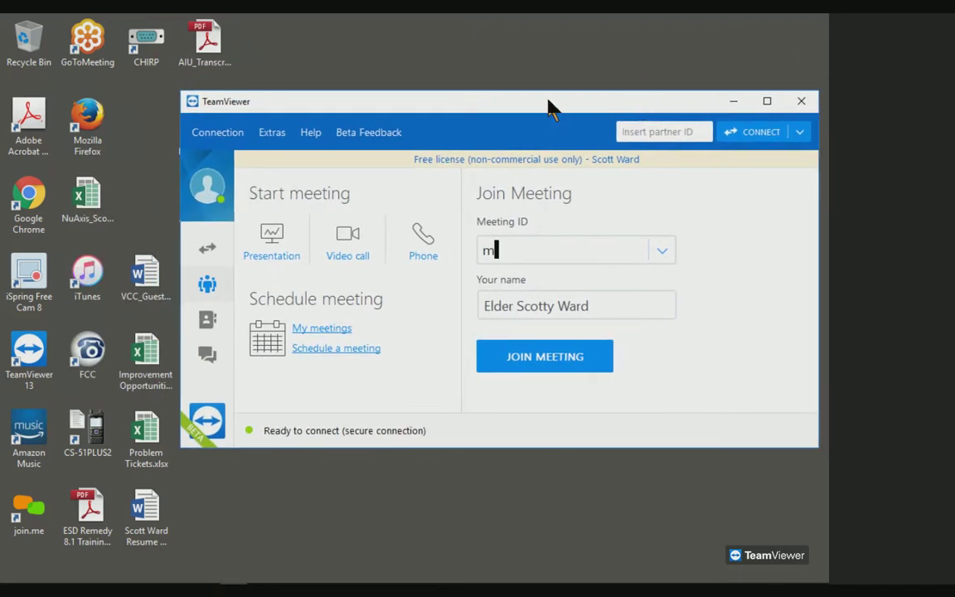
Check TeamViewer for a new version and dismiss the update message.
click(309, 136)
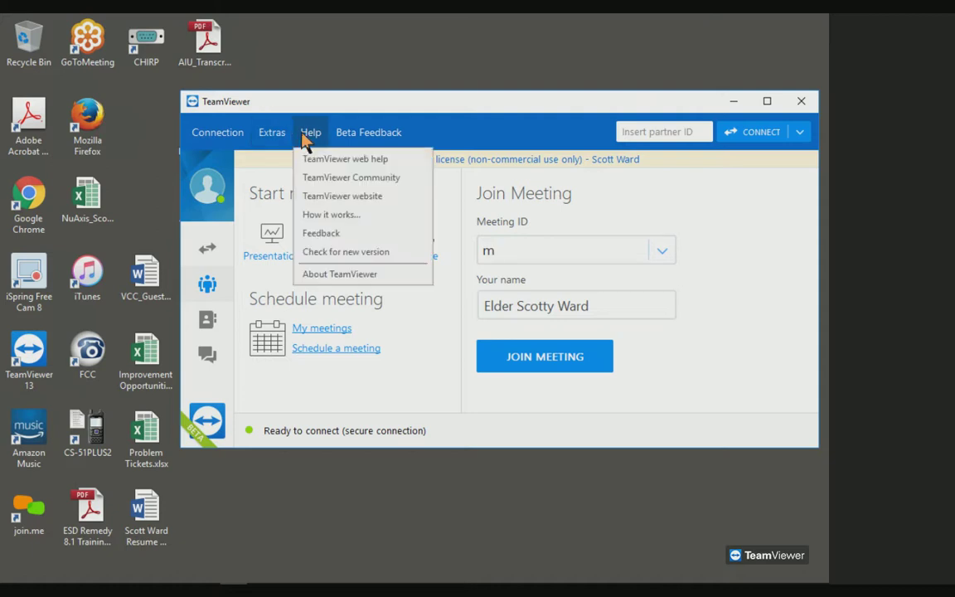
click(363, 252)
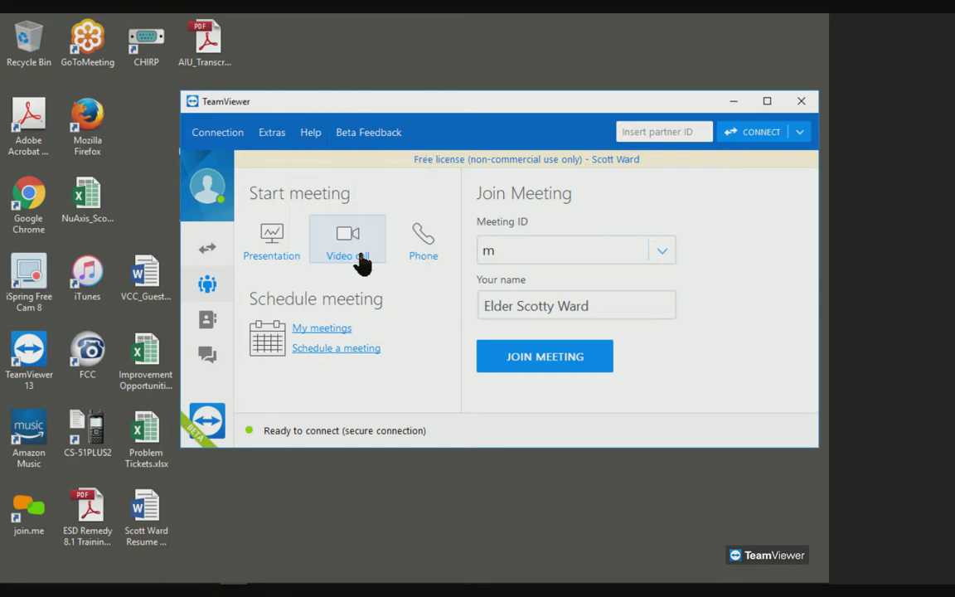
drag(387, 245, 528, 71)
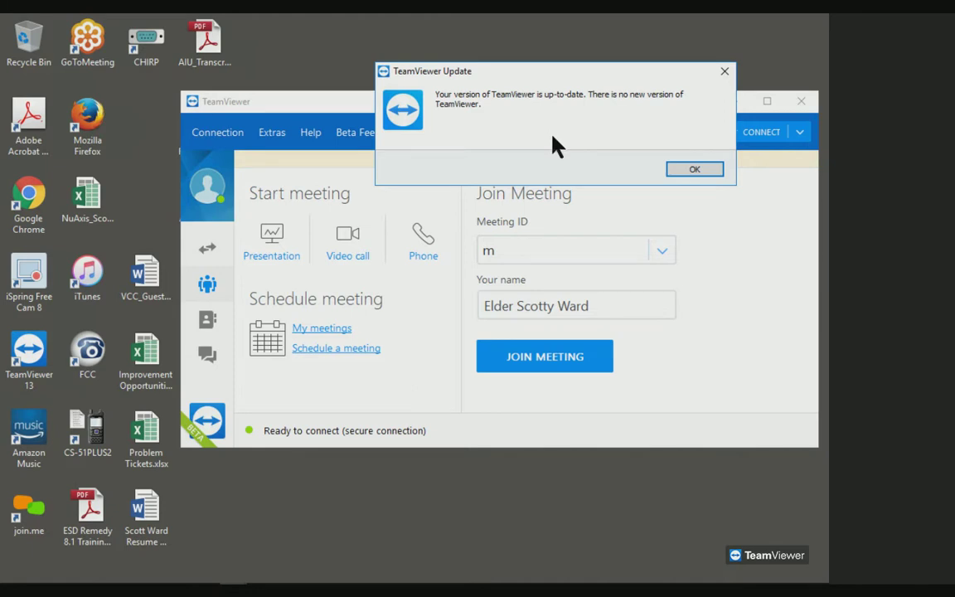
click(684, 171)
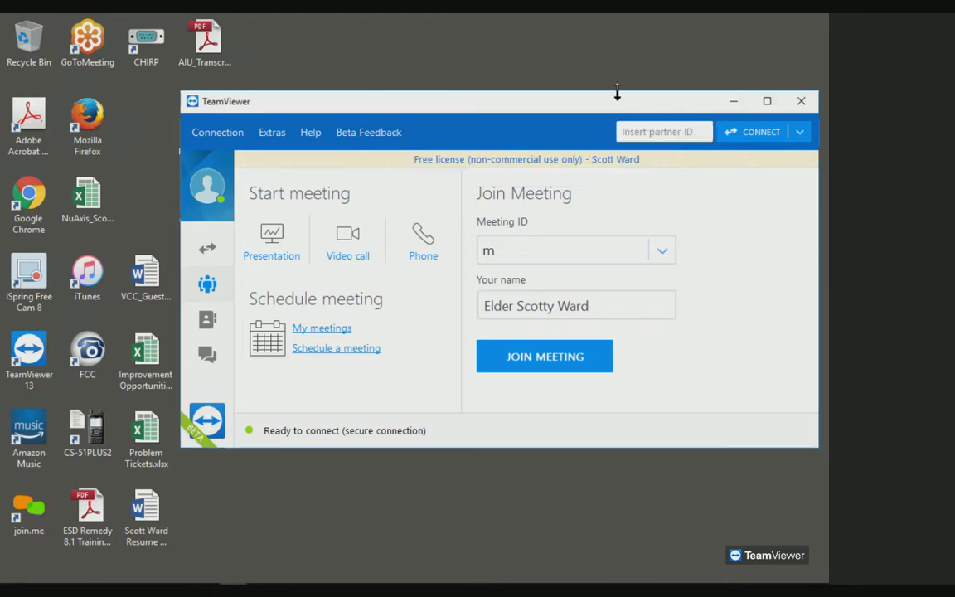
Minimize TeamViewer, switch to the Moodle Homiletics course in Firefox and maximize its window.
drag(606, 107, 595, 104)
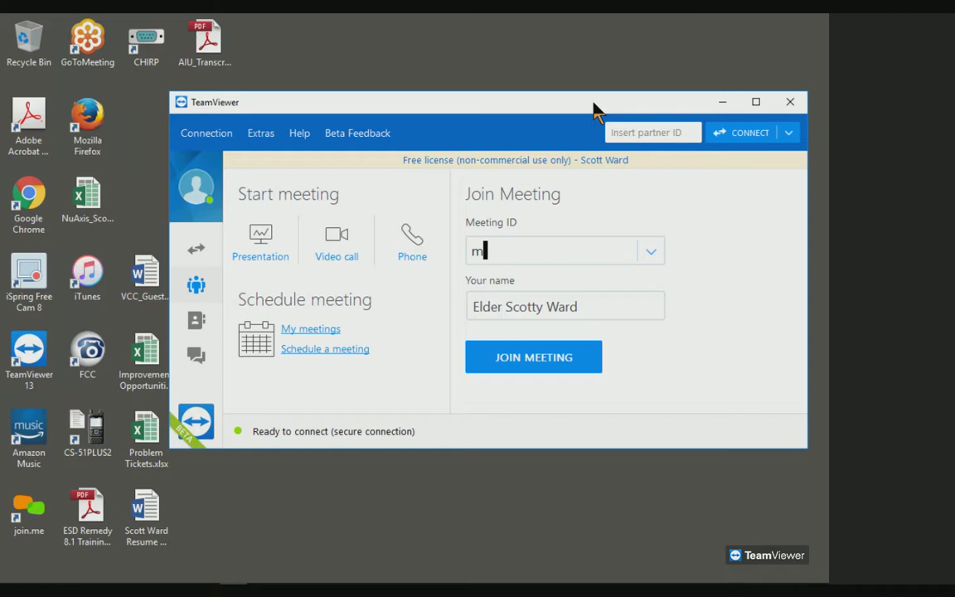
drag(593, 110, 603, 128)
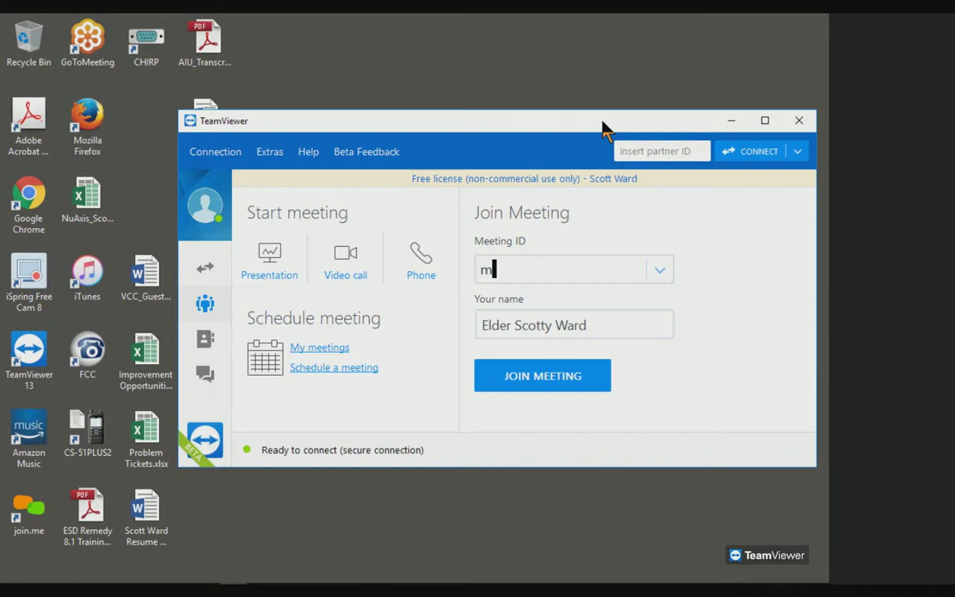
click(731, 122)
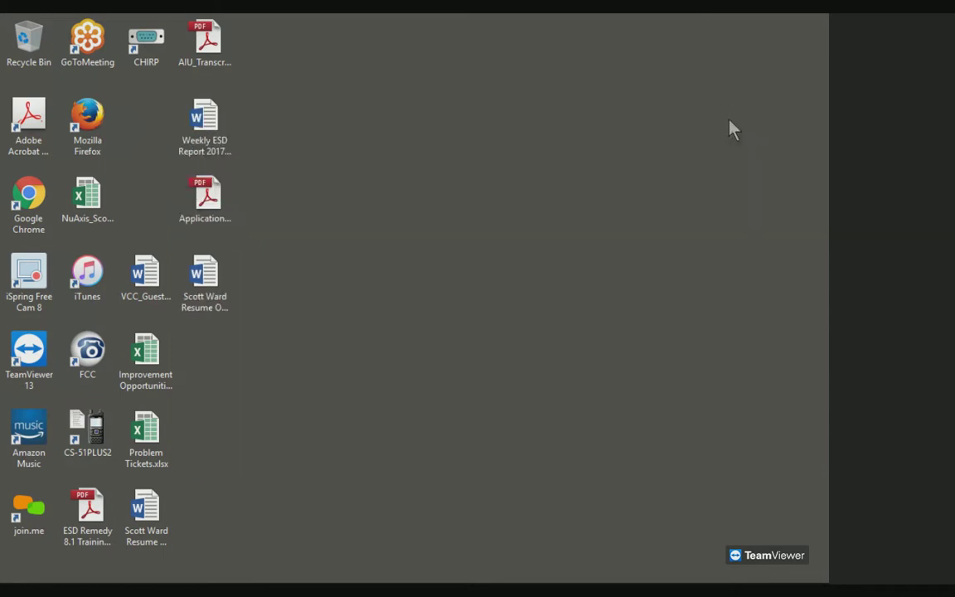
key(alt+Tab)
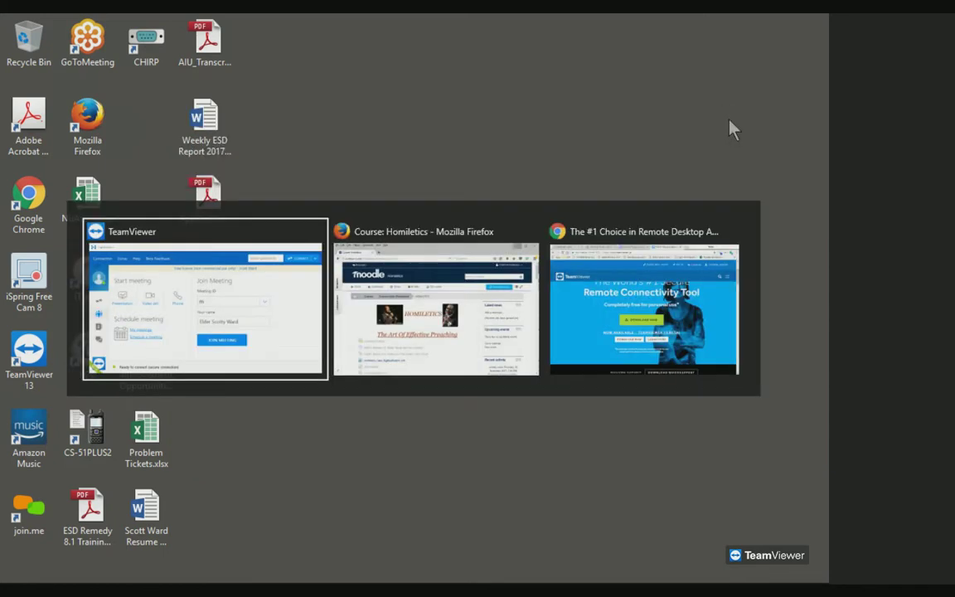
key(alt+Tab)
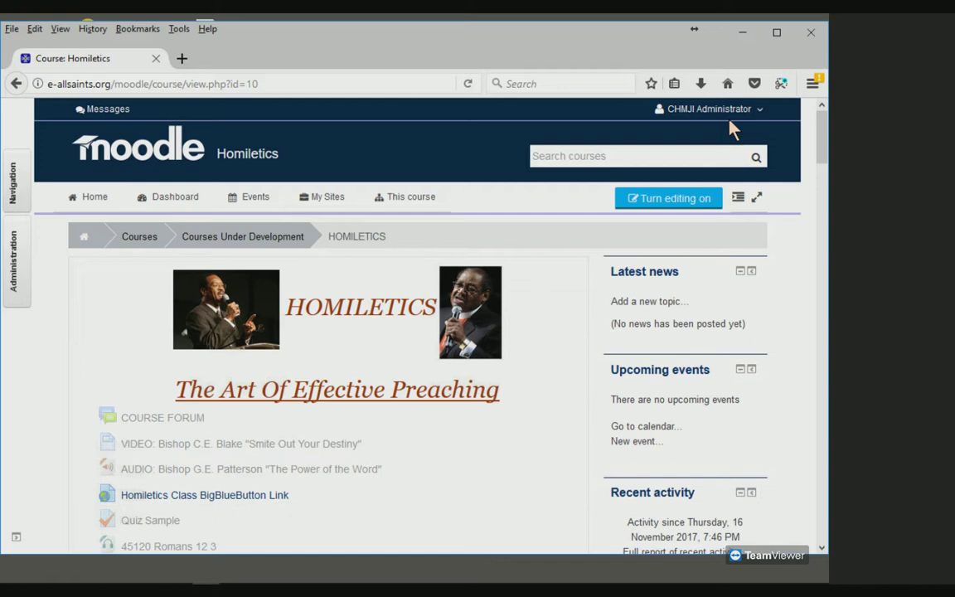
double_click(628, 35)
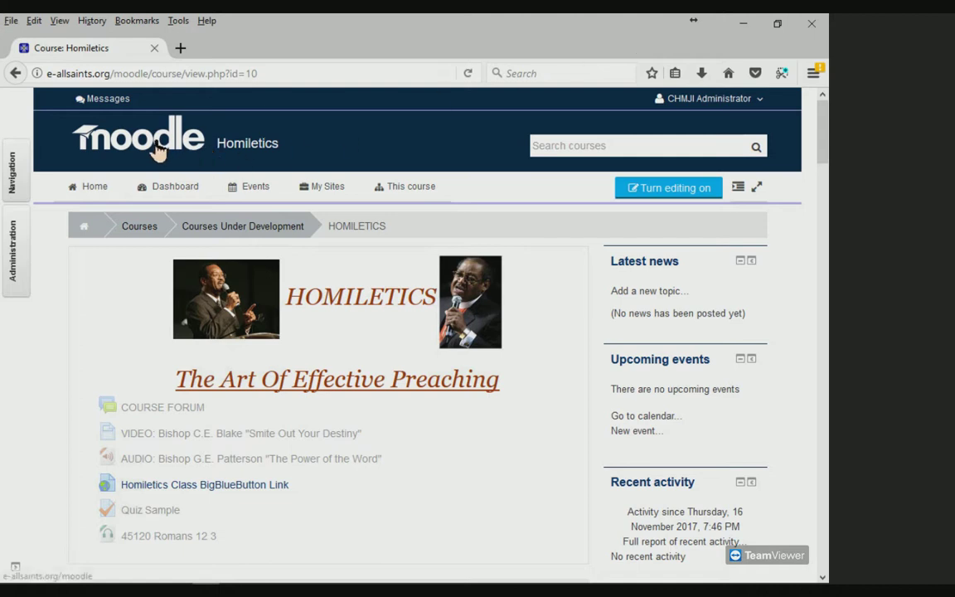
Go from the Homiletics course to the Moodle dashboard and look at its docked Navigation and Administration blocks.
click(95, 191)
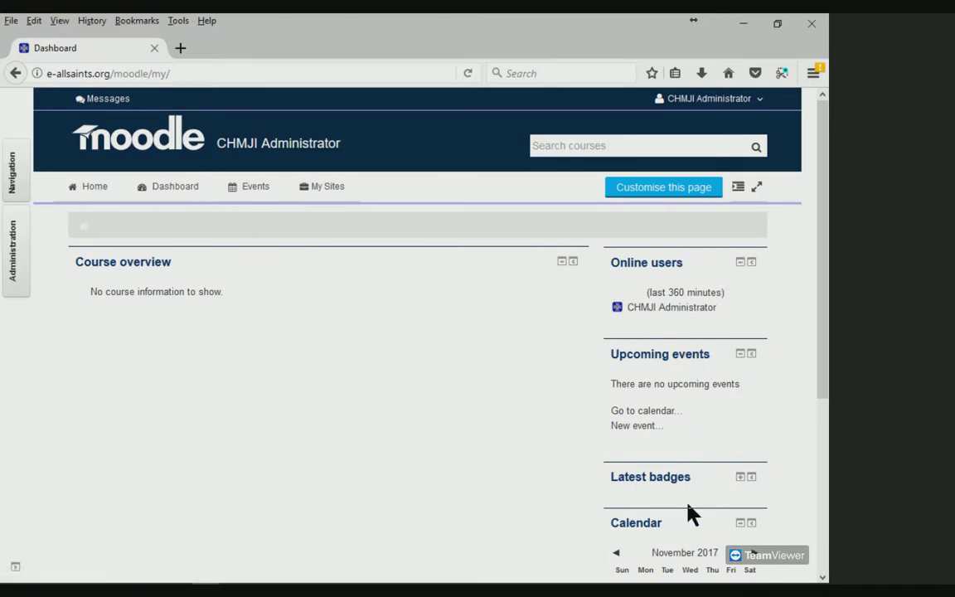
scroll(778, 286, down, 3)
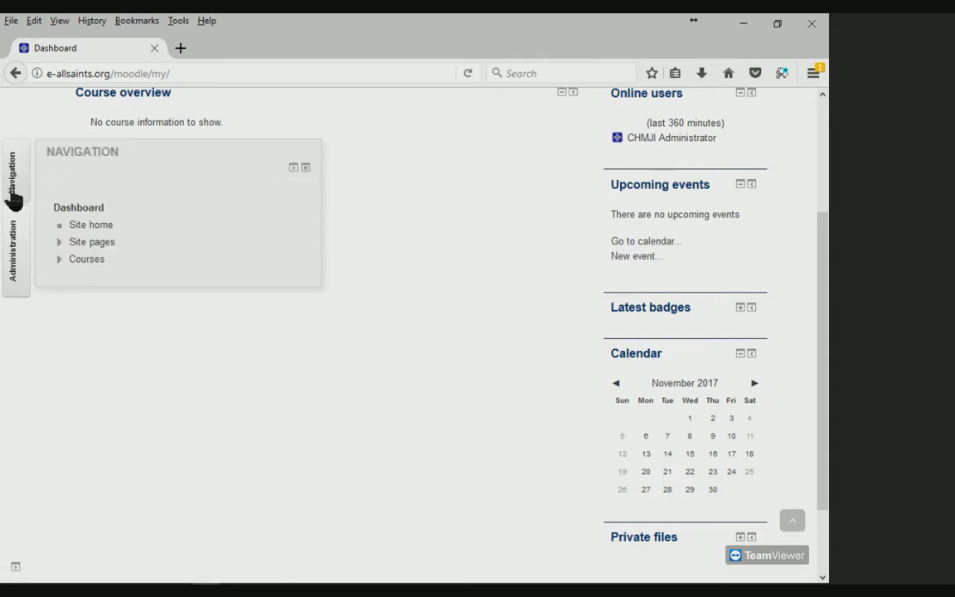
mouse_move(5, 284)
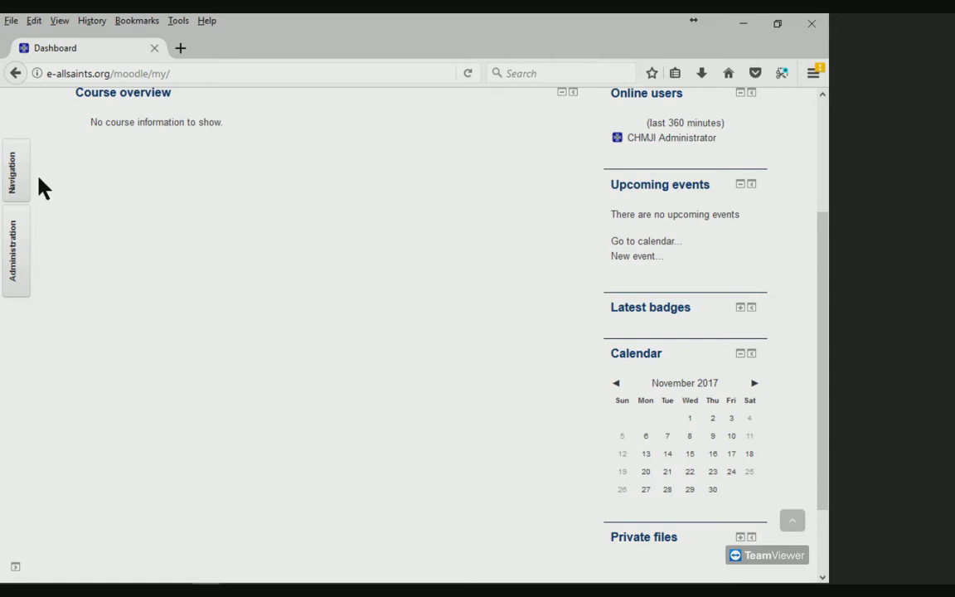
mouse_move(10, 249)
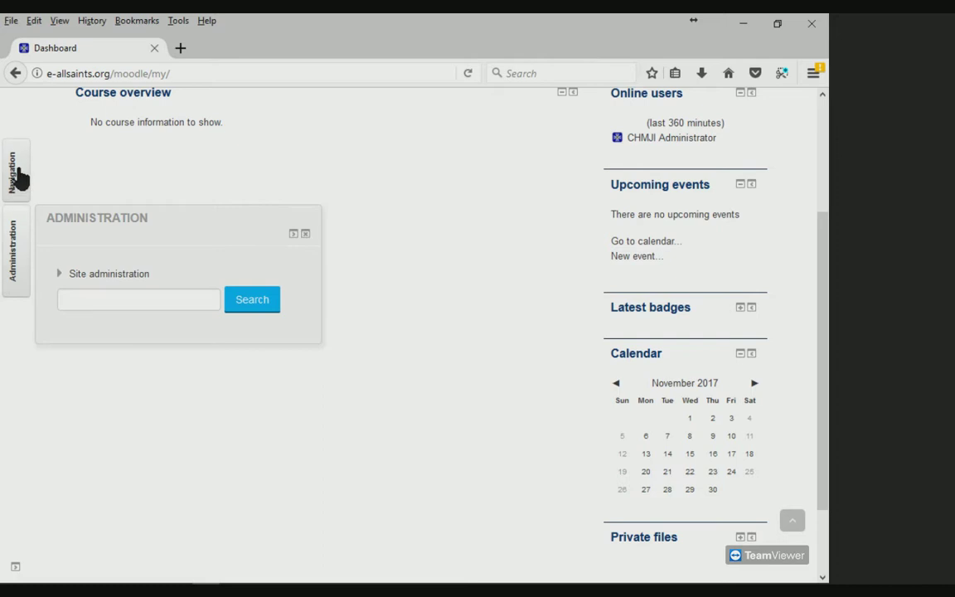
mouse_move(18, 178)
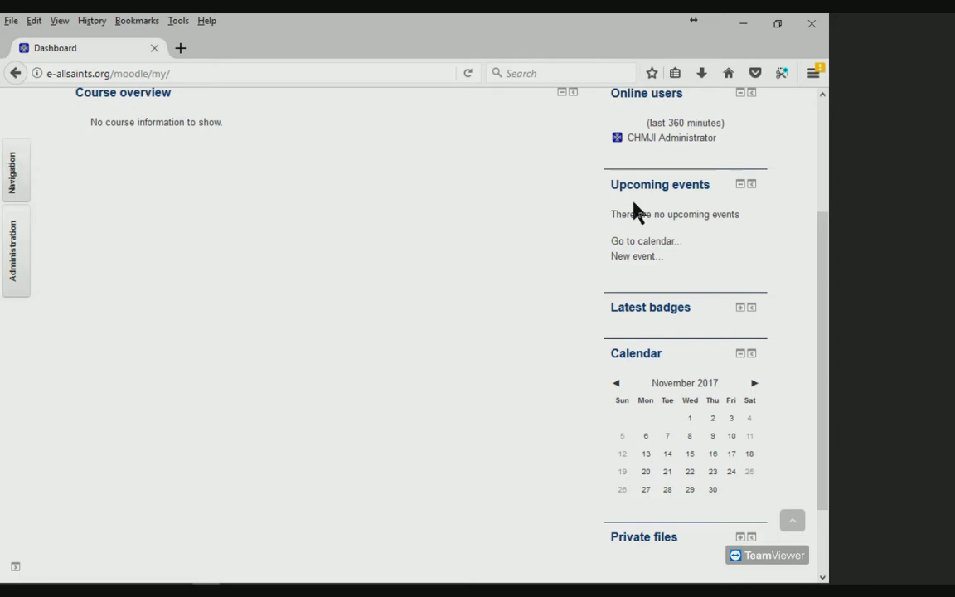
Review the dashboard's blocks and undock the Navigation block so it sits on the page.
scroll(682, 214, down, 2)
scroll(682, 215, up, 4)
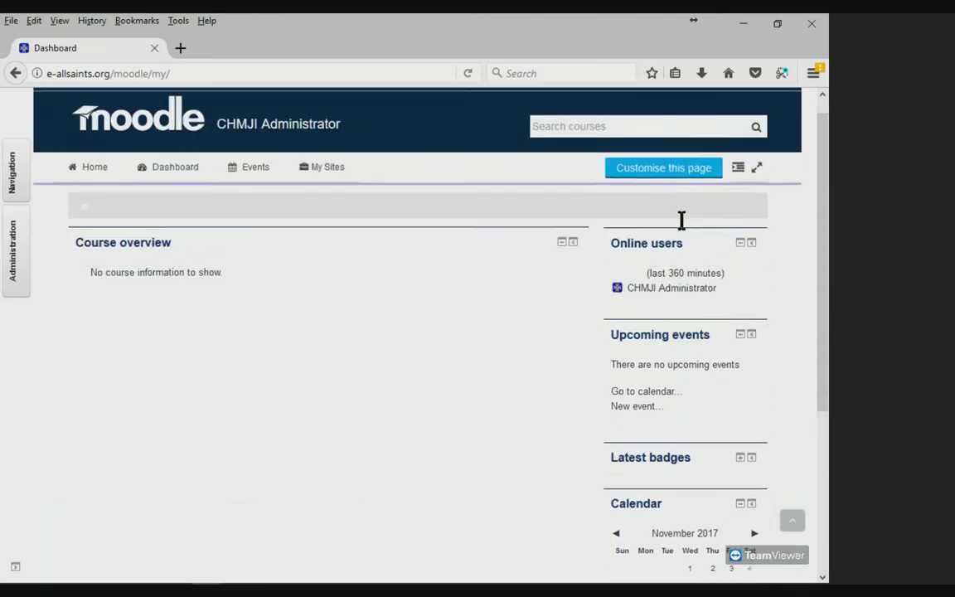
scroll(682, 220, up, 1)
scroll(460, 236, down, 2)
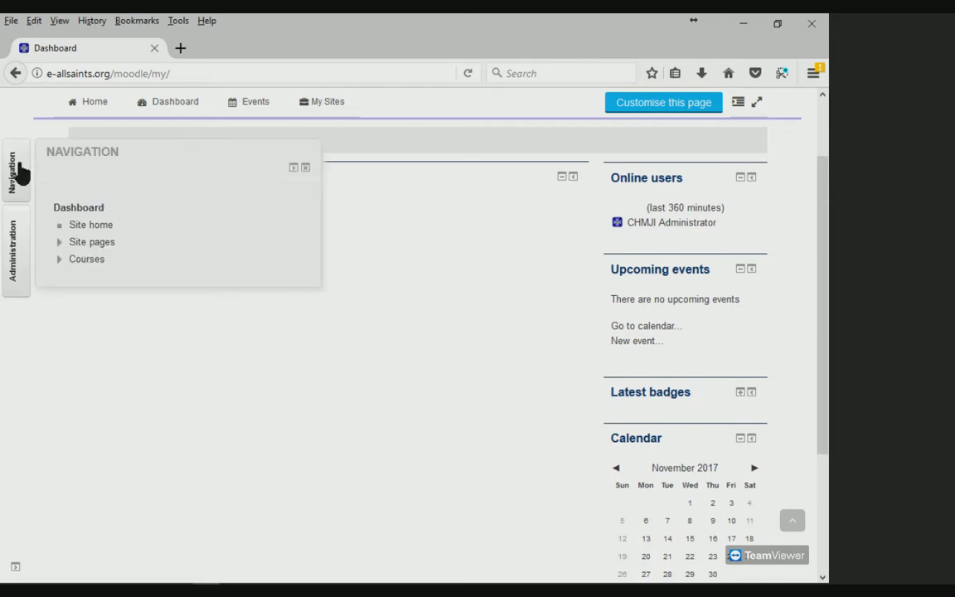
click(293, 168)
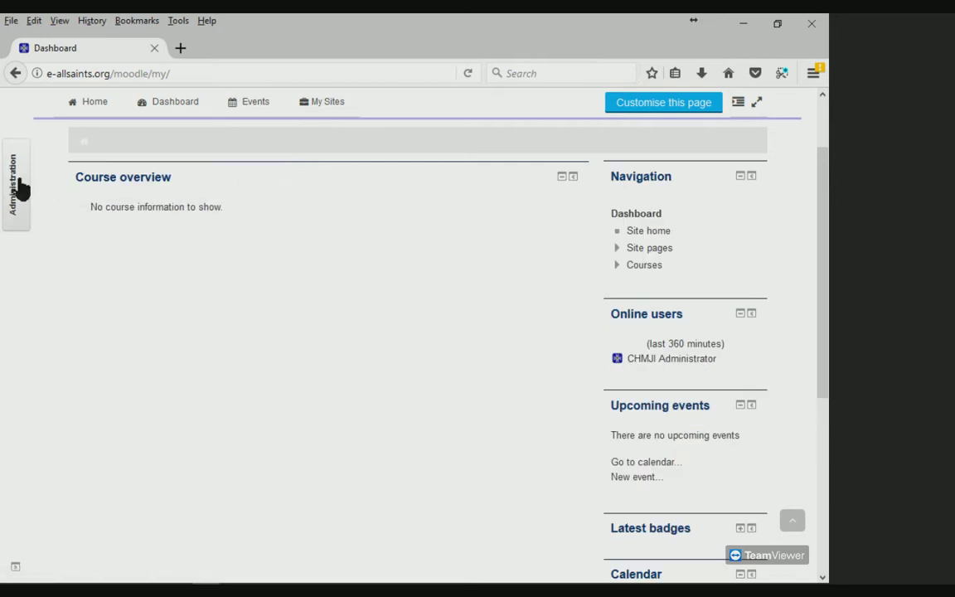
Undock the Administration block so it sits on the dashboard and look over all the blocks shown there.
mouse_move(18, 188)
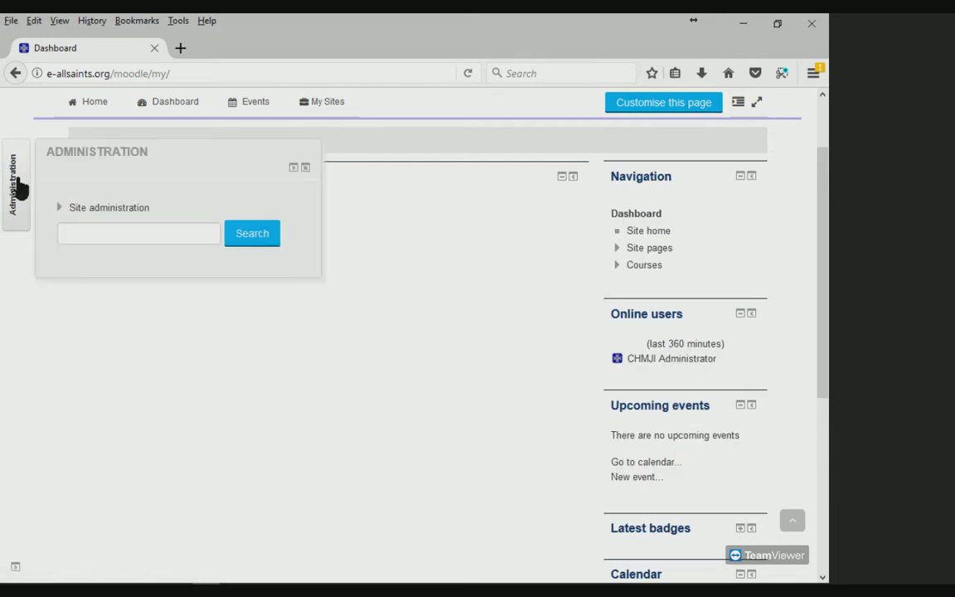
click(293, 168)
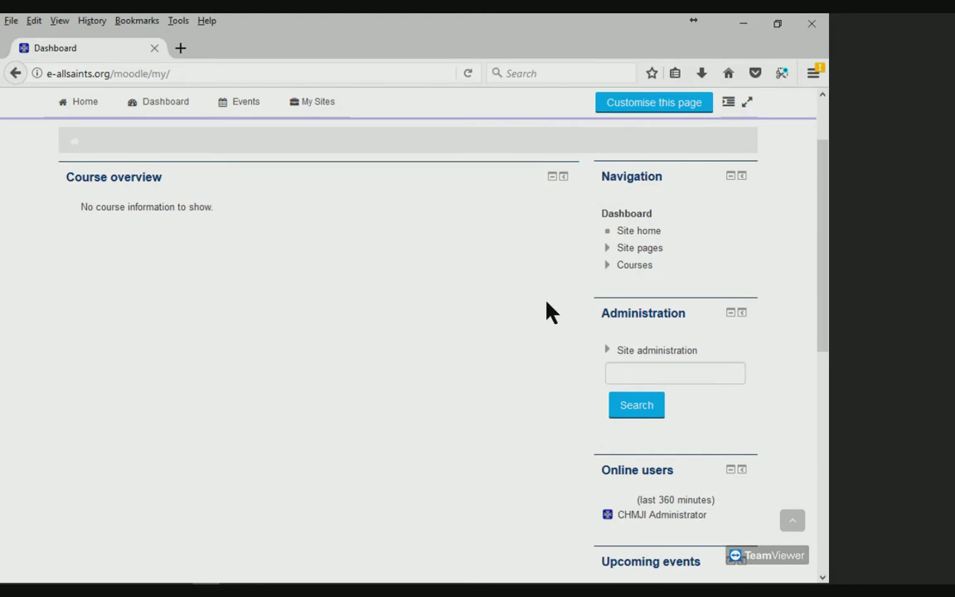
scroll(547, 311, down, 5)
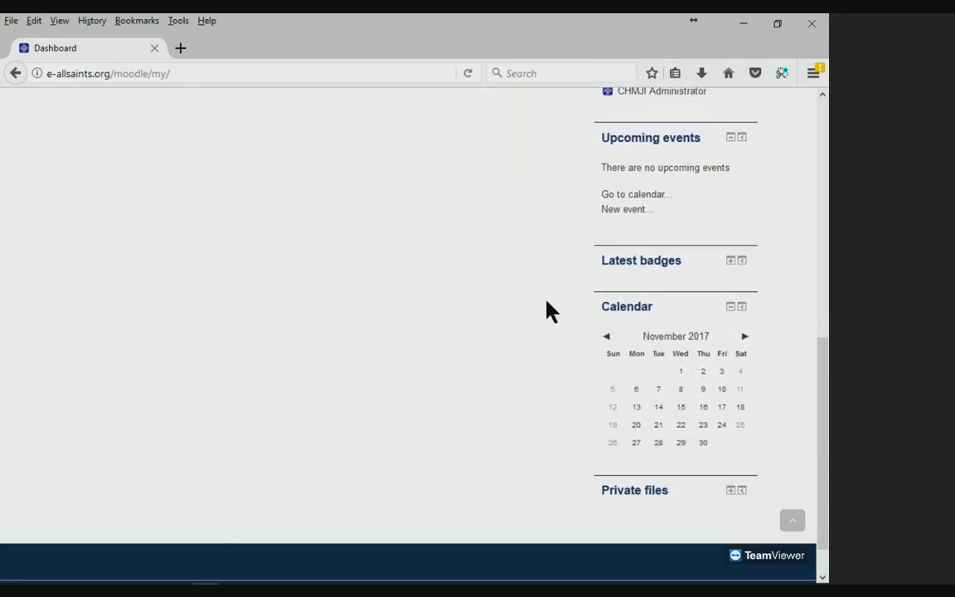
scroll(547, 311, up, 4)
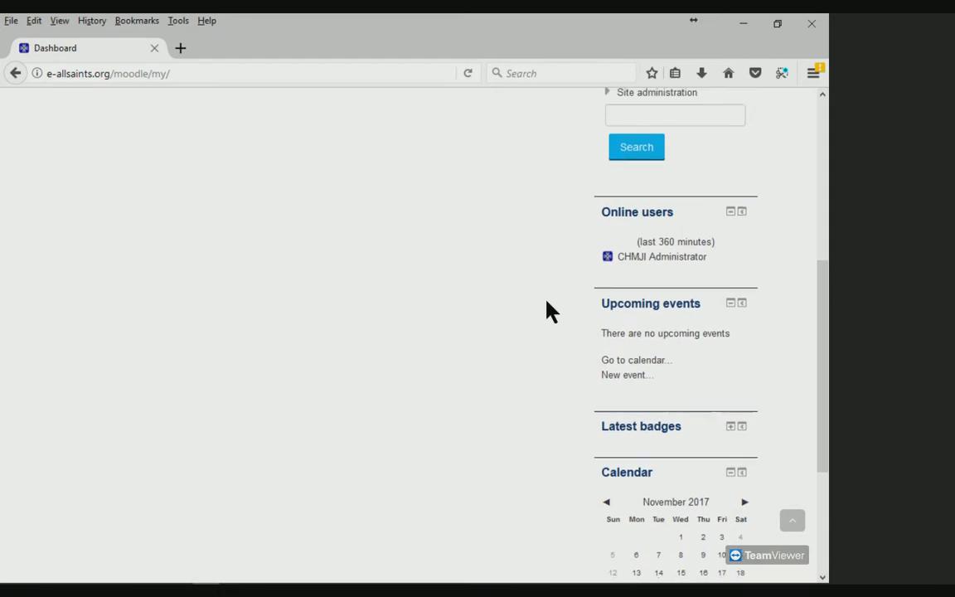
scroll(547, 311, up, 3)
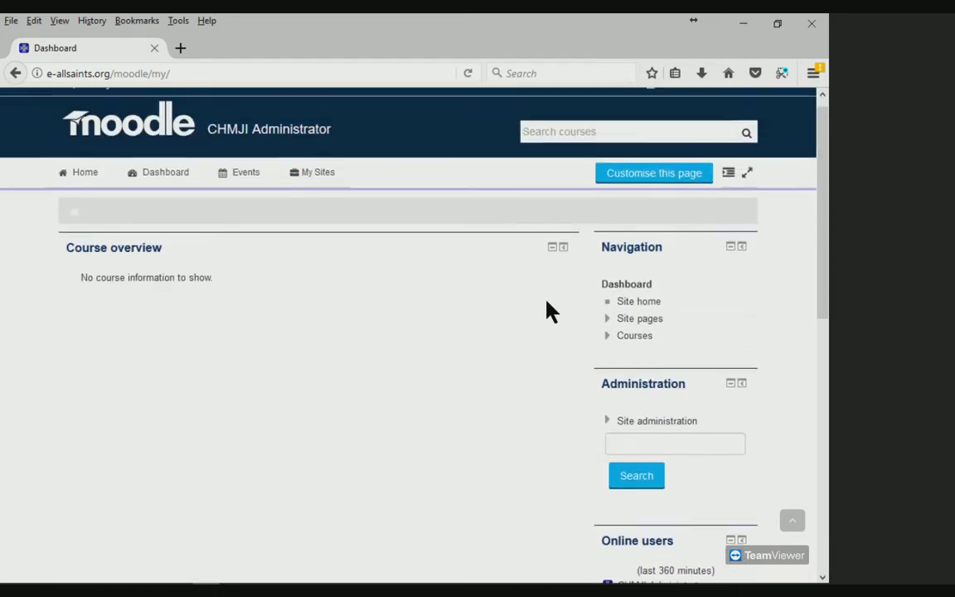
scroll(547, 311, down, 1)
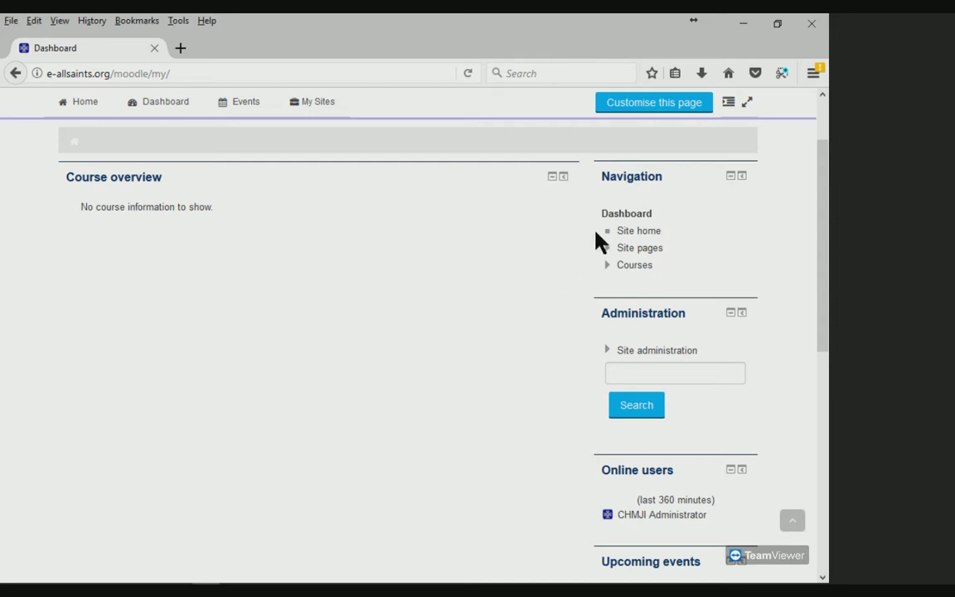
Dock the dashboard's Navigation block and expand its Courses entry to show the course categories.
click(742, 177)
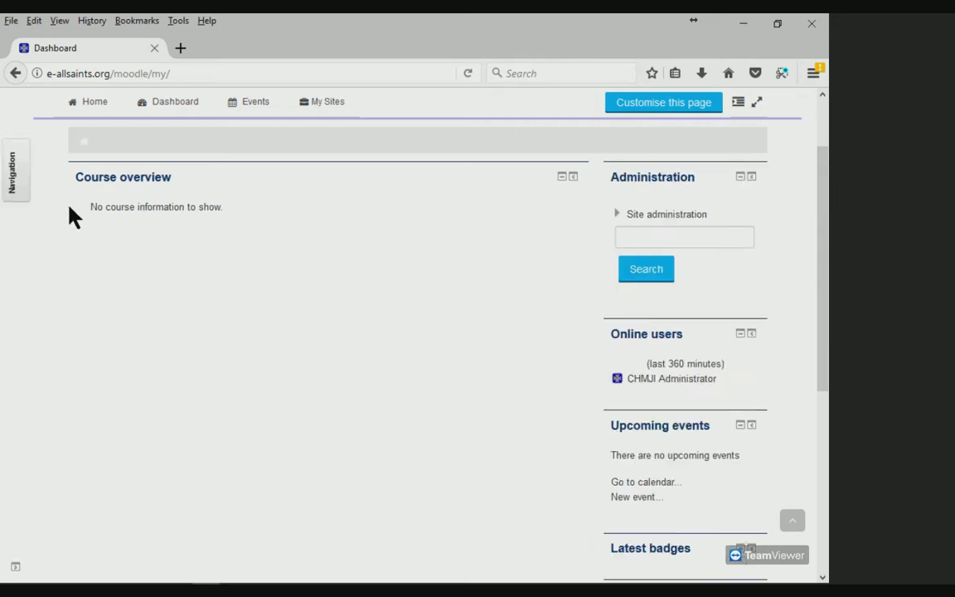
click(13, 175)
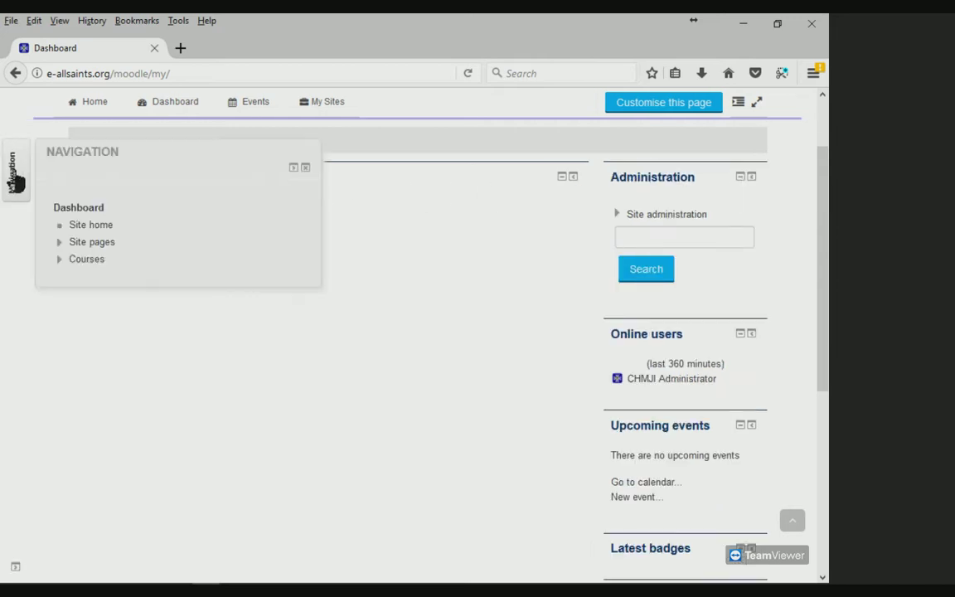
click(58, 260)
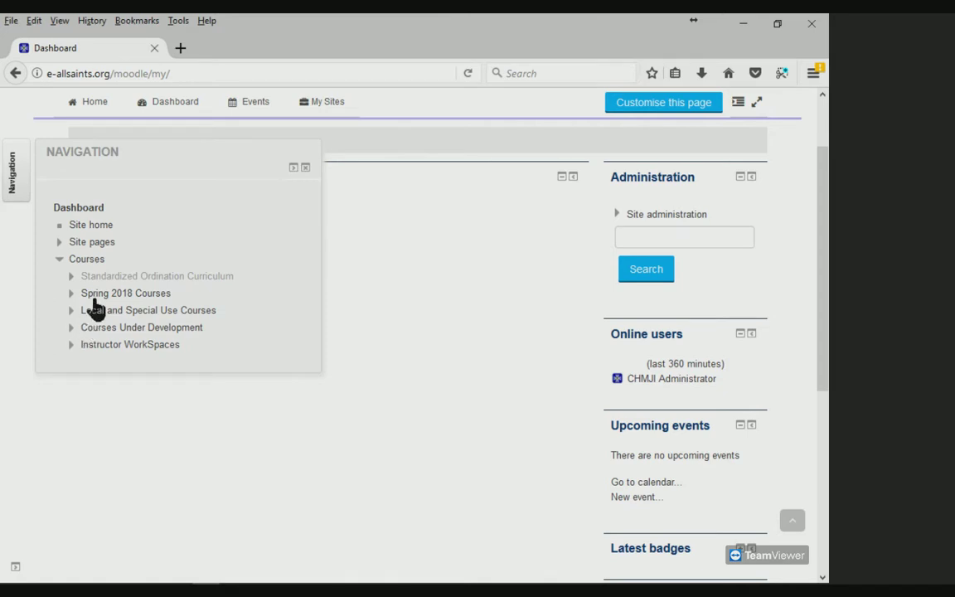
Open the site home page from the Navigation block, view the available courses, and return to the dashboard.
click(92, 227)
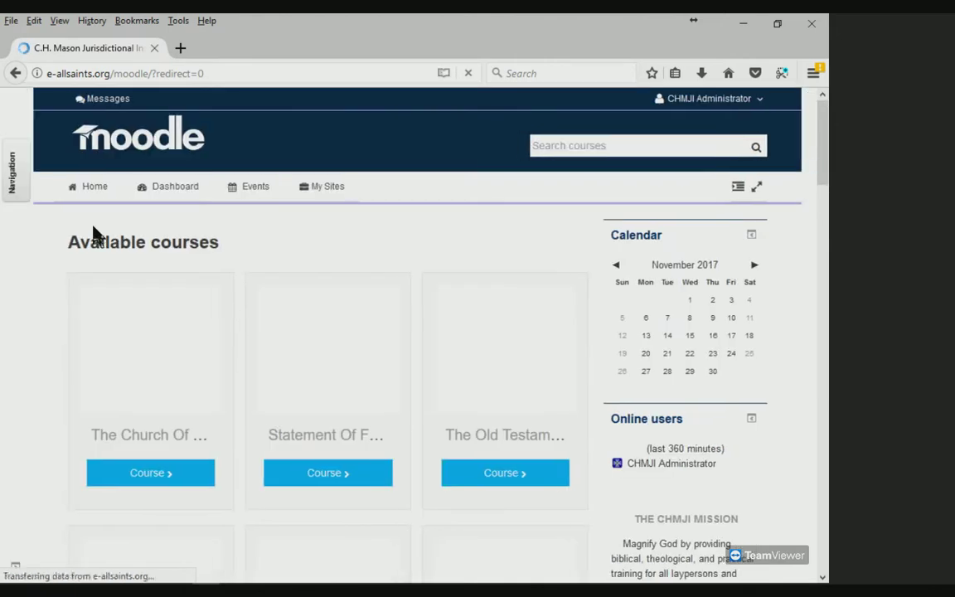
mouse_move(17, 189)
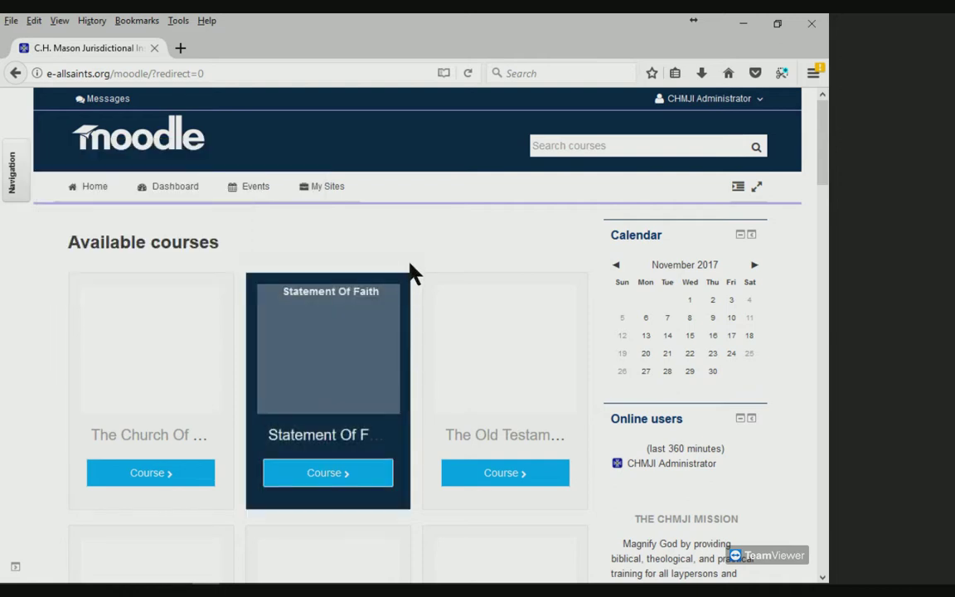
click(90, 189)
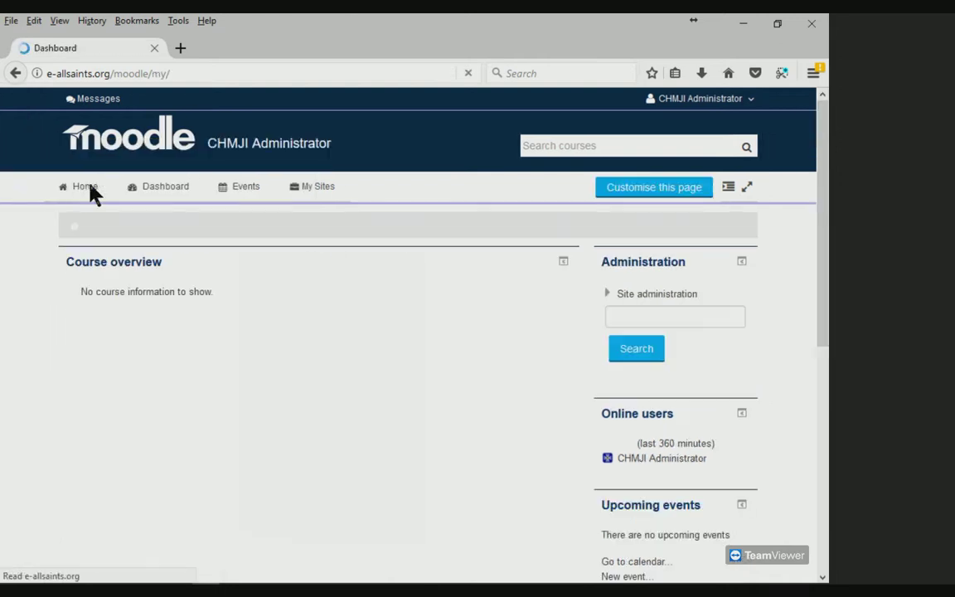
Dock the dashboard's Administration block and expand its Site administration entry.
scroll(497, 282, down, 2)
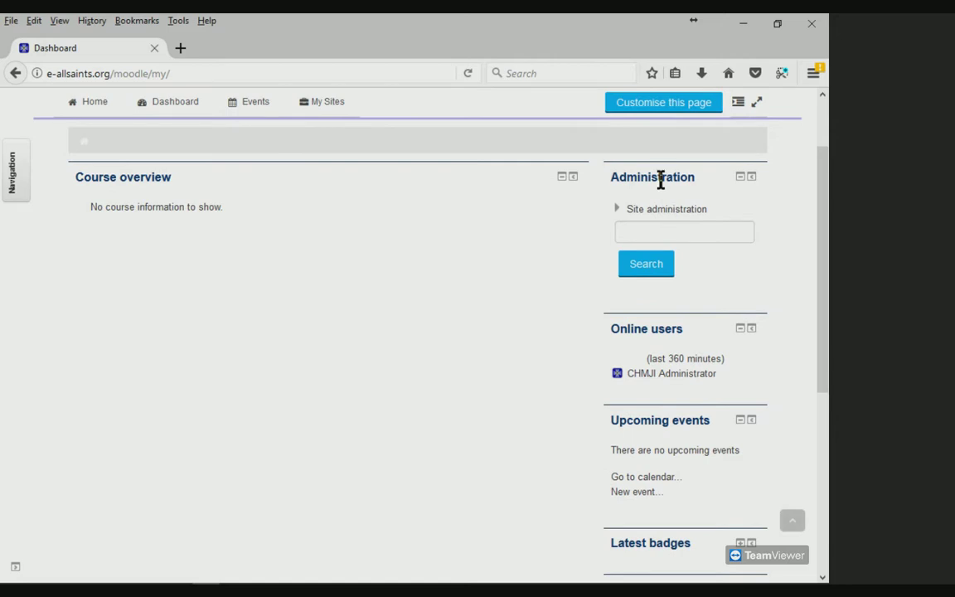
click(751, 177)
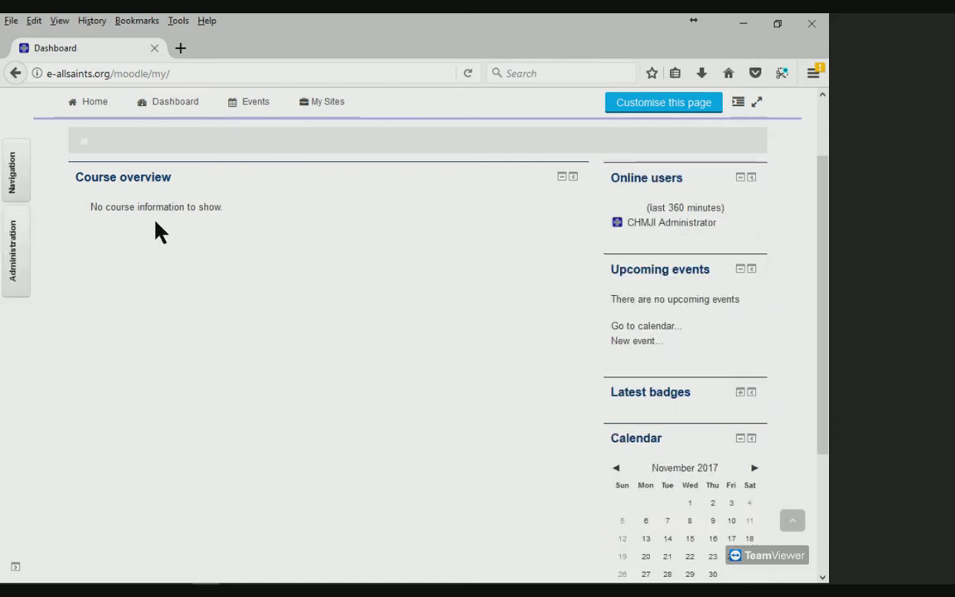
mouse_move(13, 264)
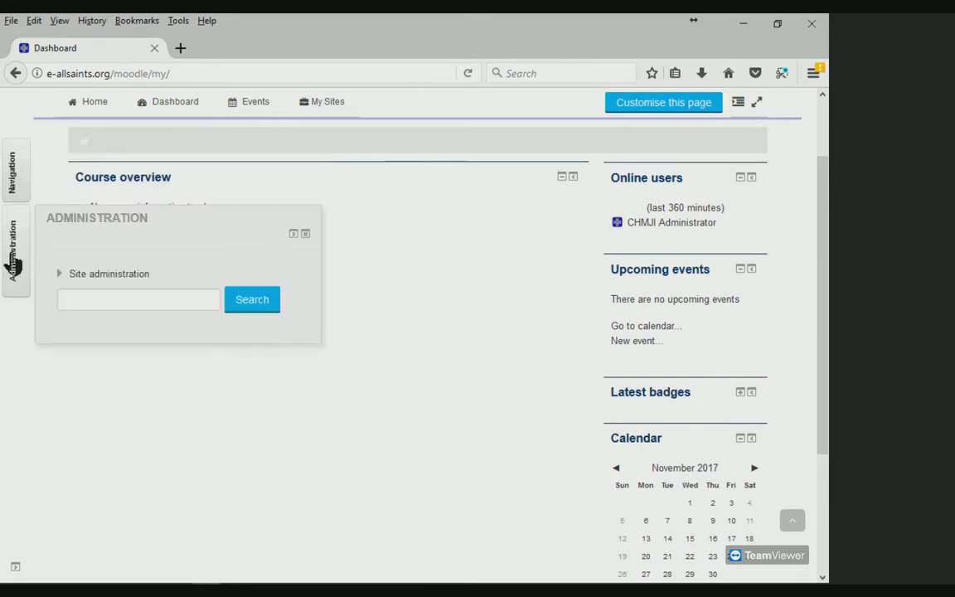
click(58, 280)
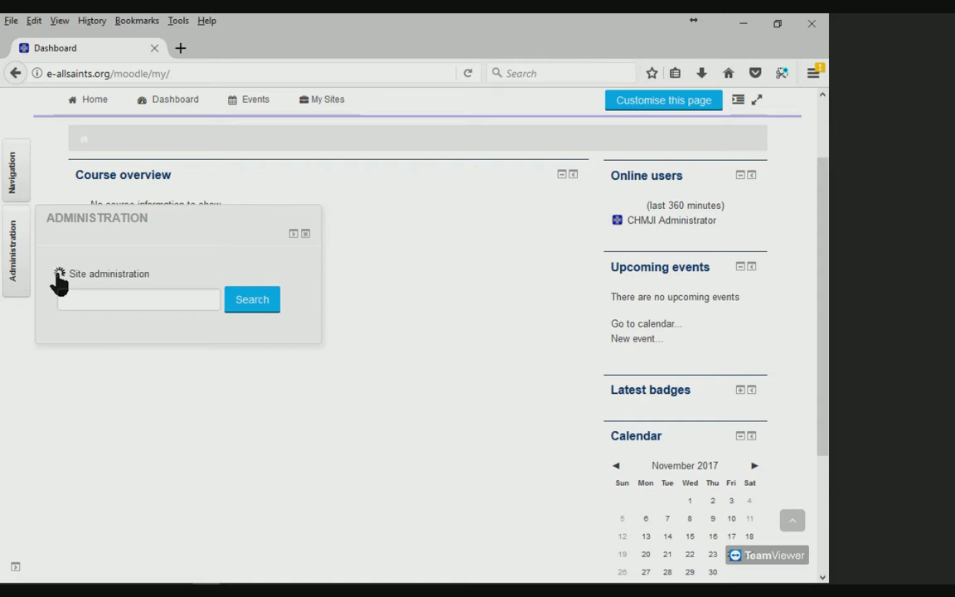
scroll(135, 343, down, 2)
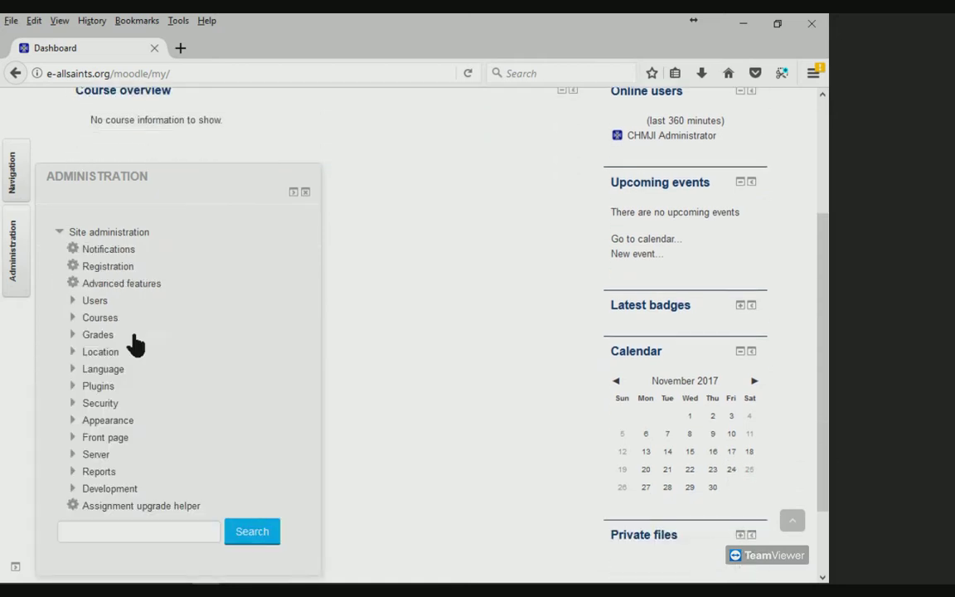
Open the browsable list of user accounts from the Users section of Site administration.
click(80, 305)
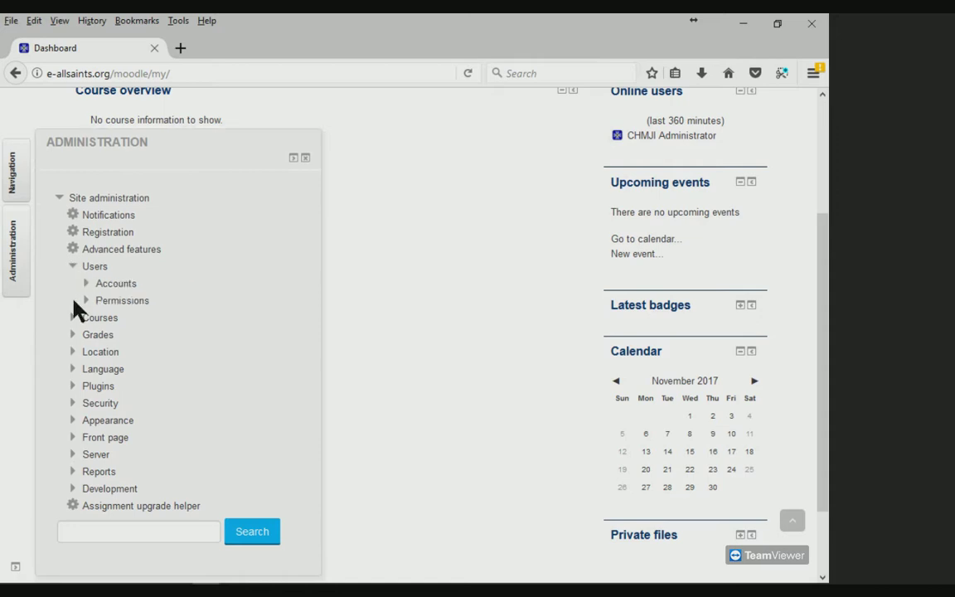
click(101, 285)
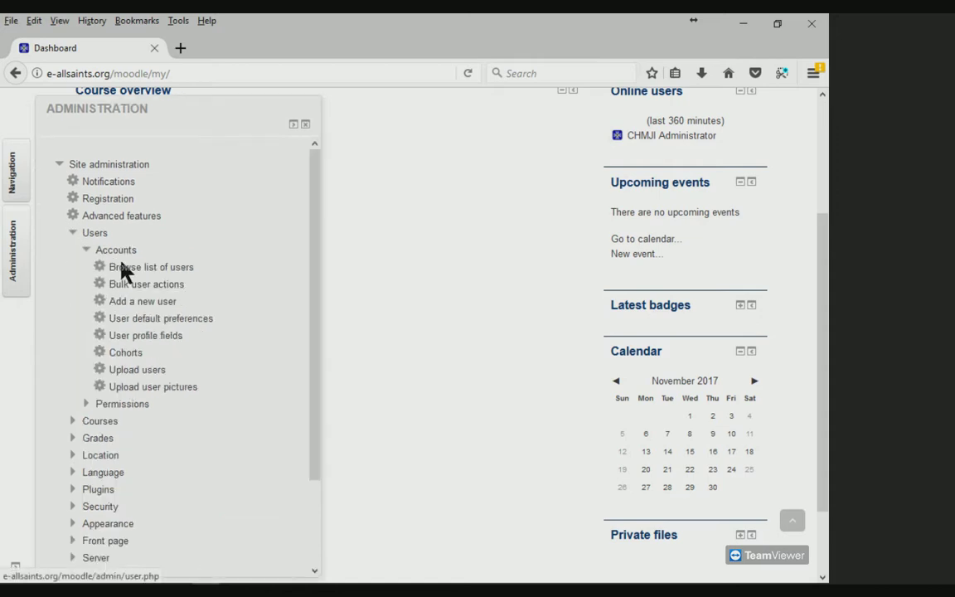
click(117, 269)
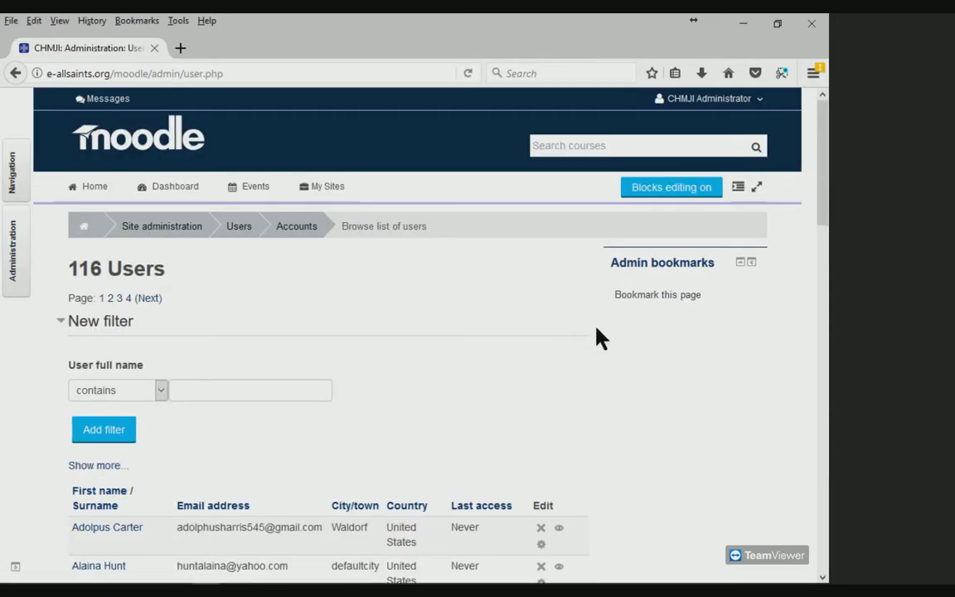
Examine the total number of users and look through the first page of the user list.
drag(70, 268, 182, 283)
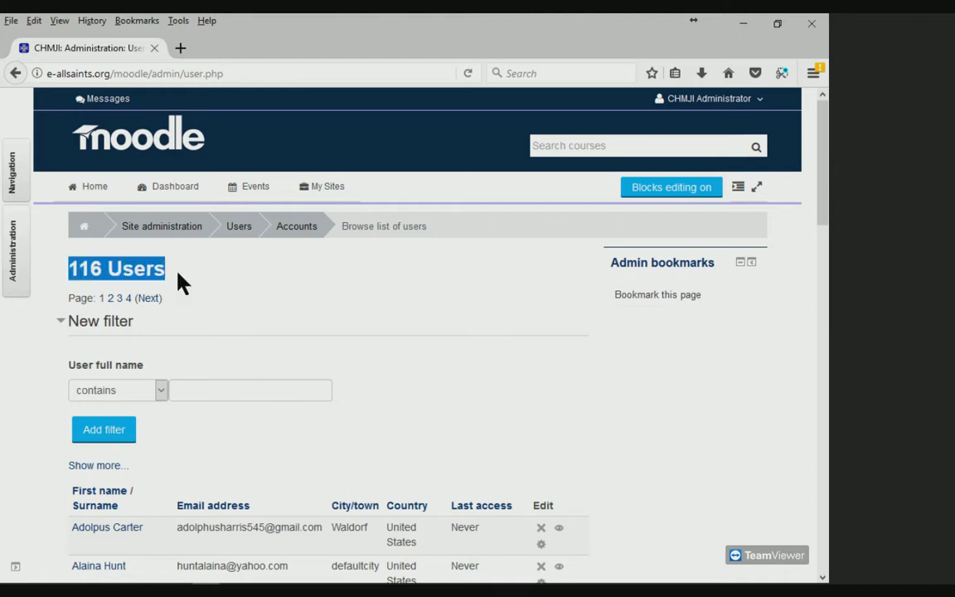
click(602, 365)
scroll(603, 366, down, 5)
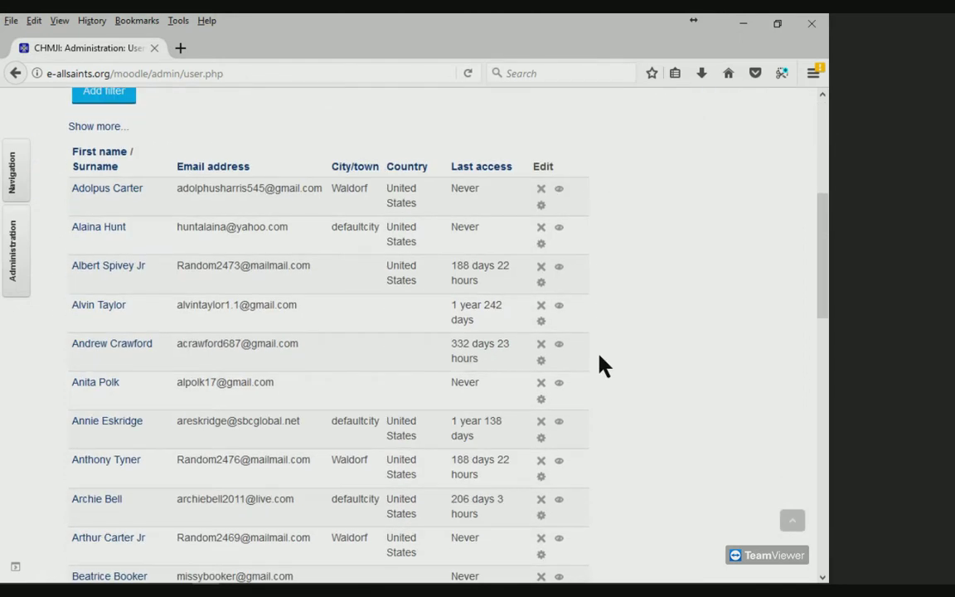
scroll(602, 365, down, 5)
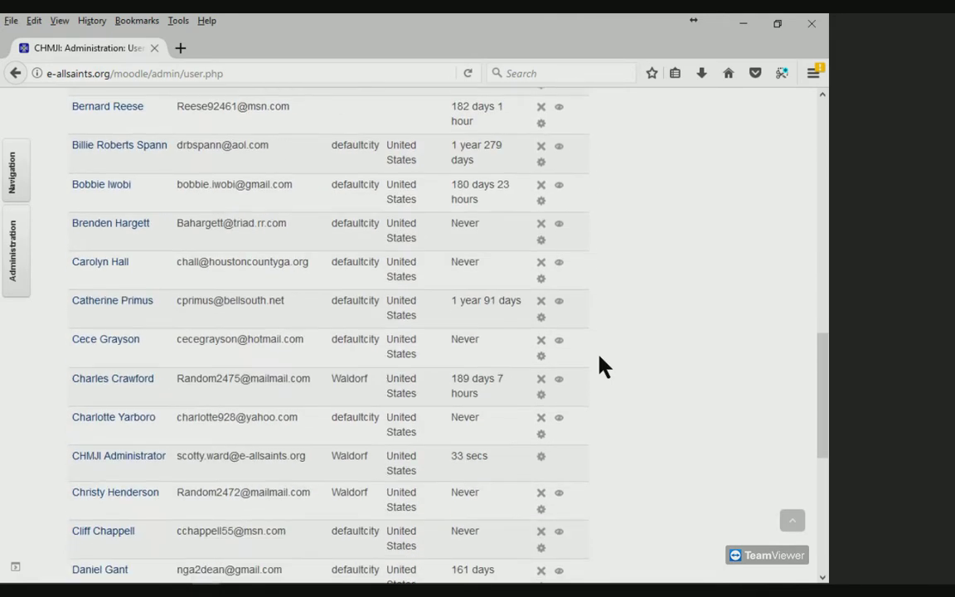
scroll(602, 365, up, 10)
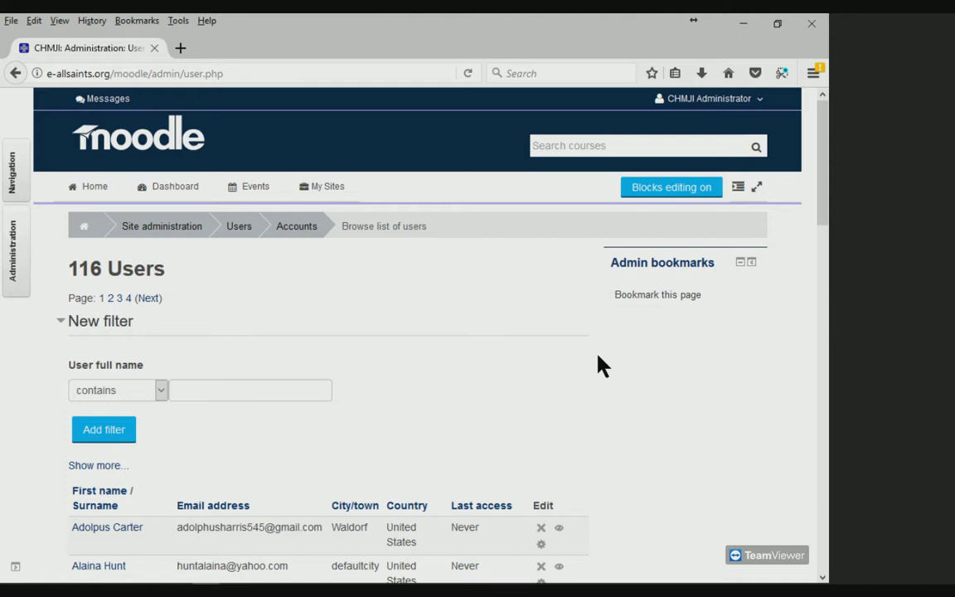
Open the Courses page listing all course categories from the docked Navigation block.
click(9, 171)
click(16, 260)
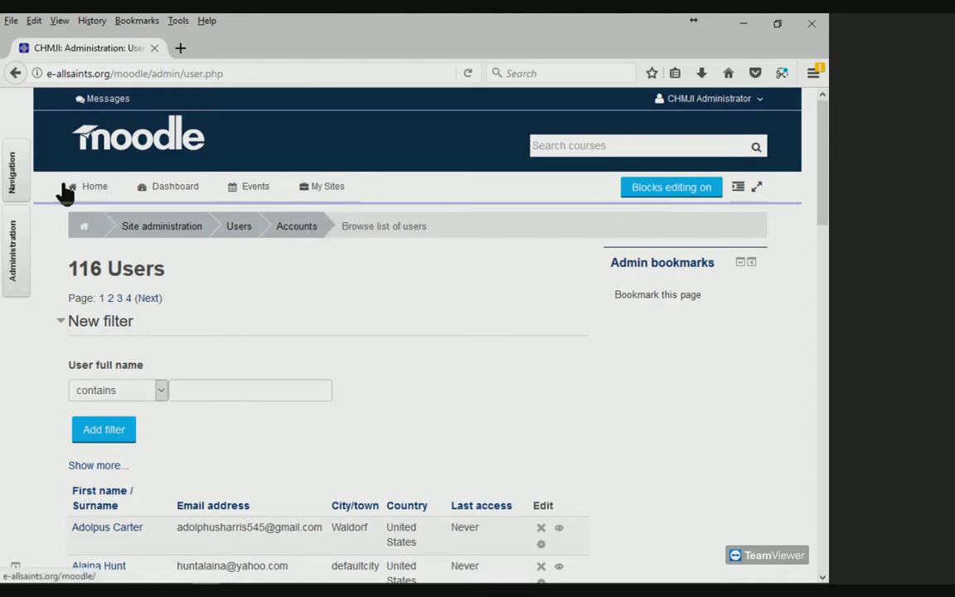
mouse_move(11, 174)
click(88, 260)
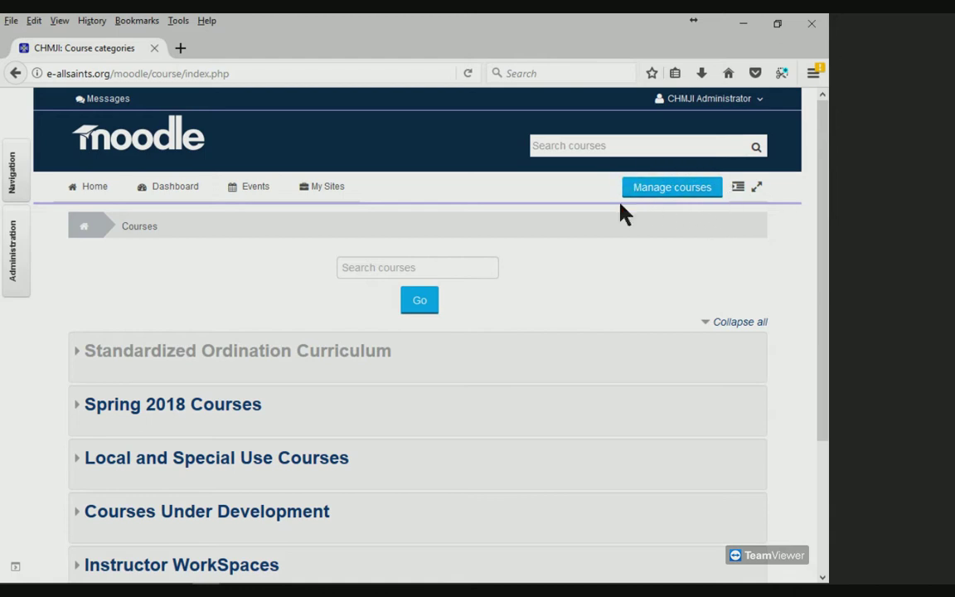
Open the Local and Special Use Courses category and look through its course list.
scroll(651, 226, down, 4)
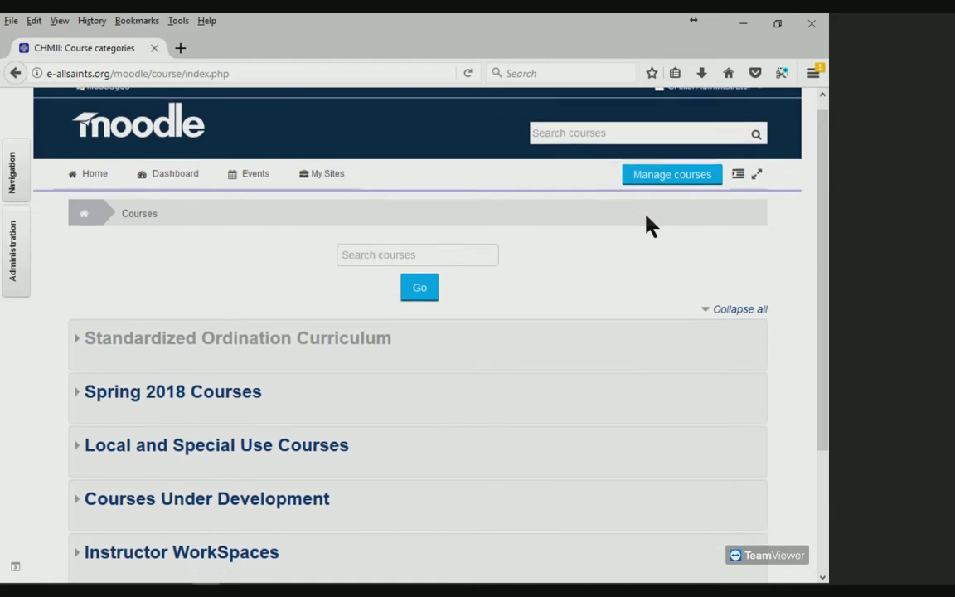
click(211, 296)
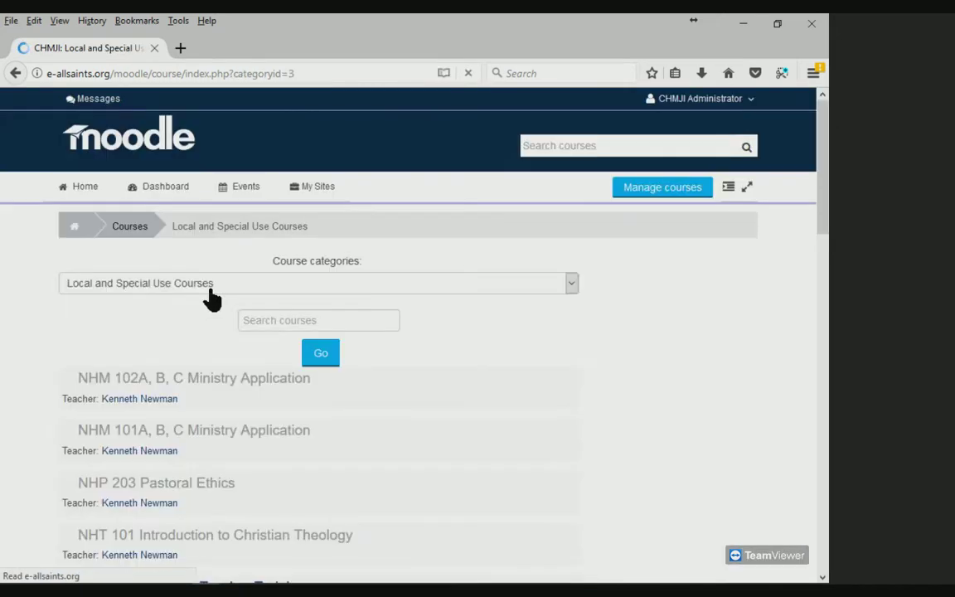
scroll(212, 298, down, 3)
scroll(212, 299, down, 1)
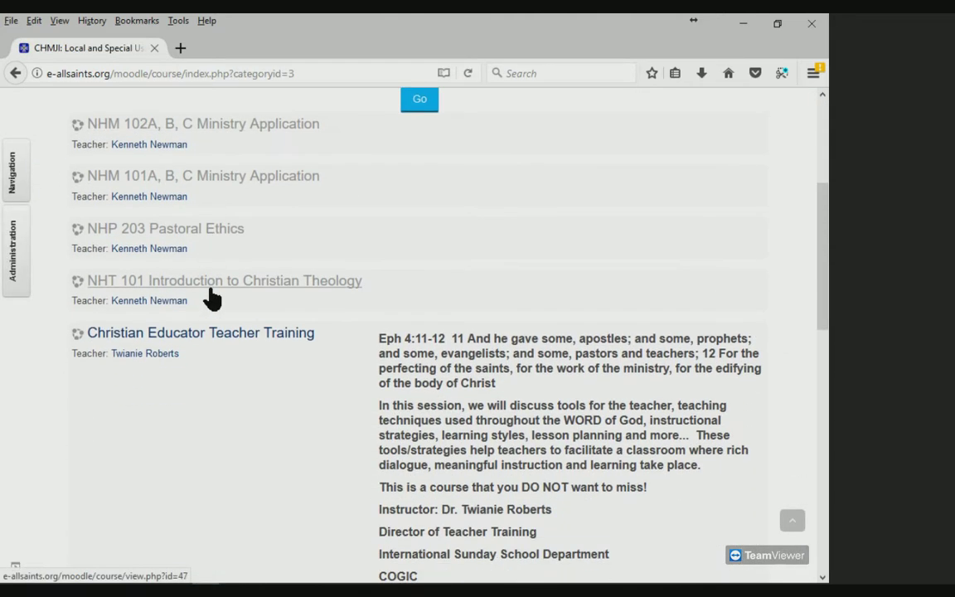
scroll(241, 313, up, 4)
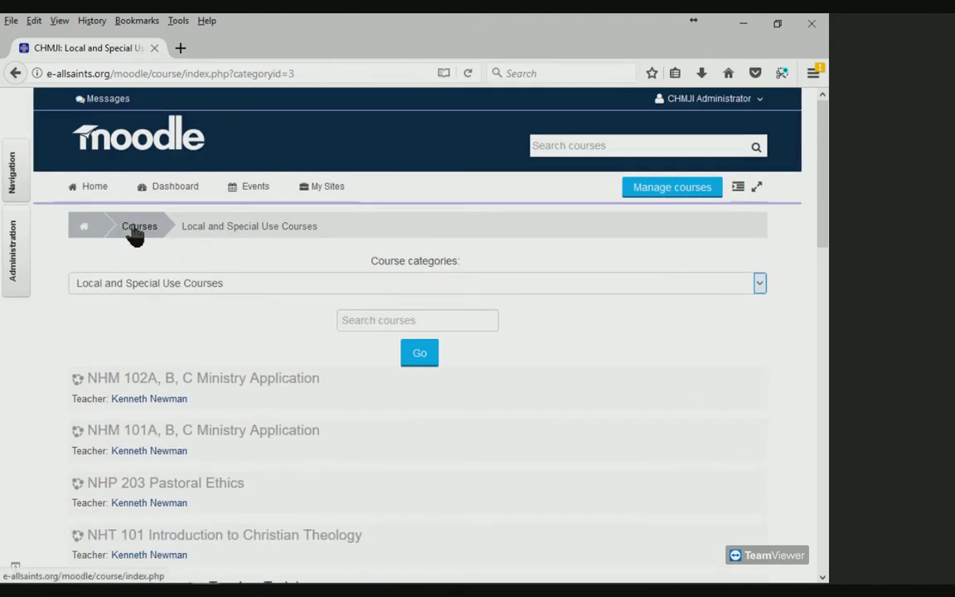
scroll(33, 352, down, 4)
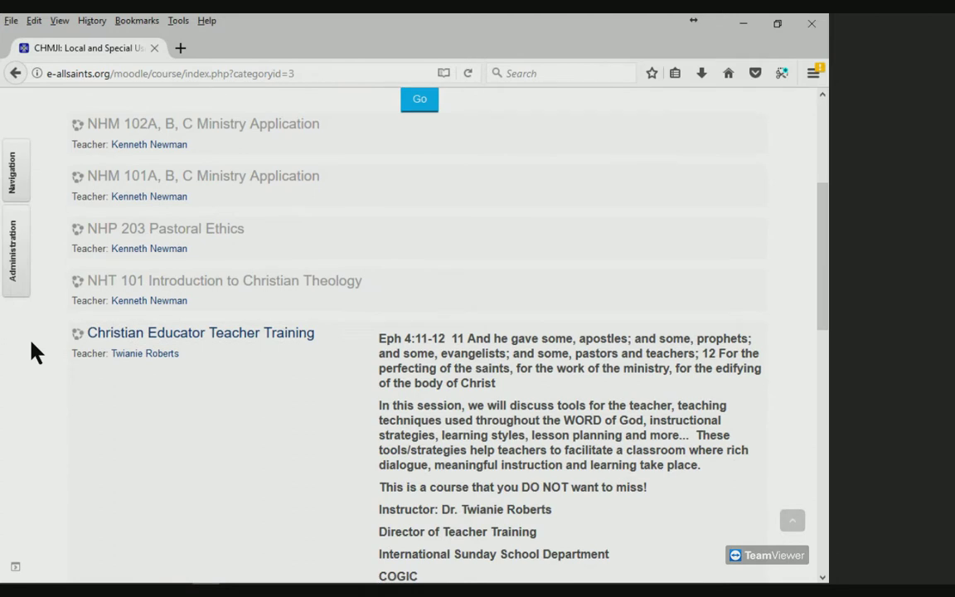
scroll(33, 353, down, 6)
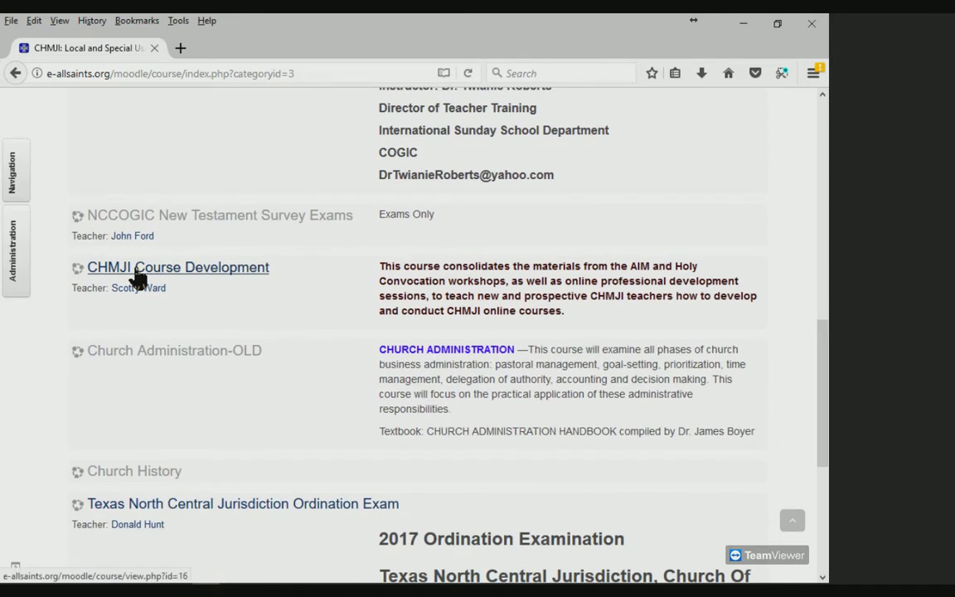
Open the CHMJI Course Development course and look over its introductory resources and side blocks.
click(137, 269)
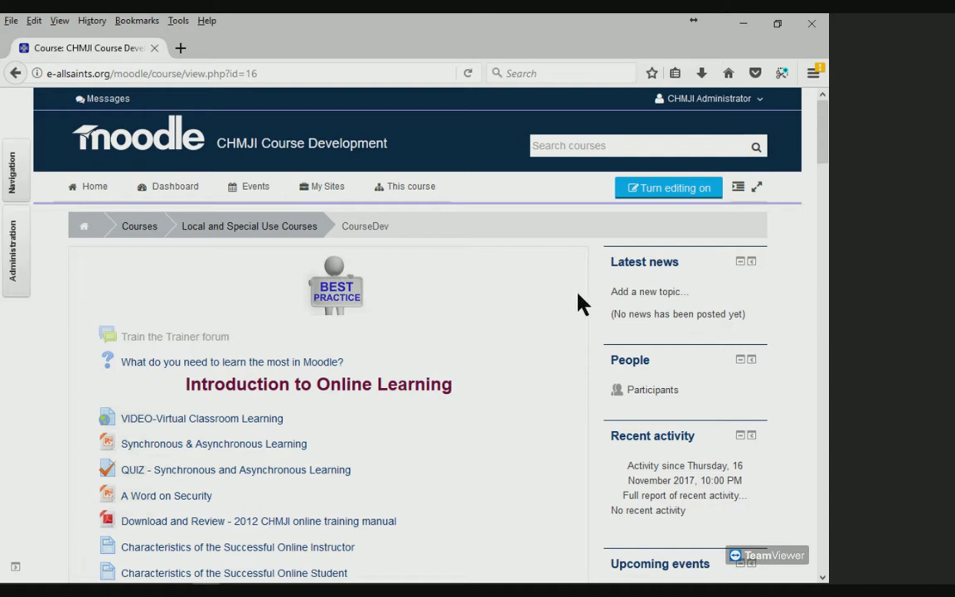
scroll(581, 304, down, 5)
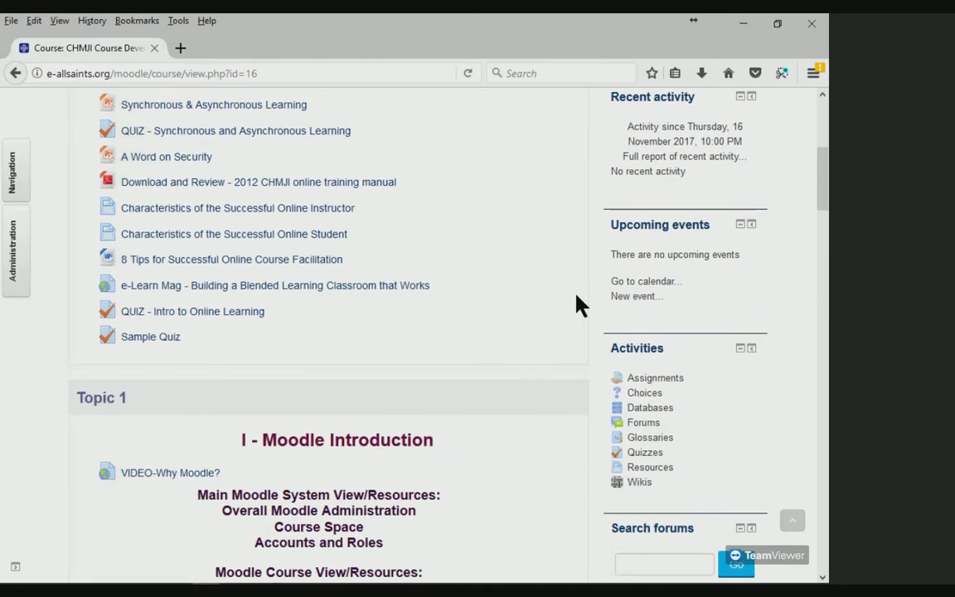
scroll(578, 305, up, 4)
scroll(575, 305, up, 1)
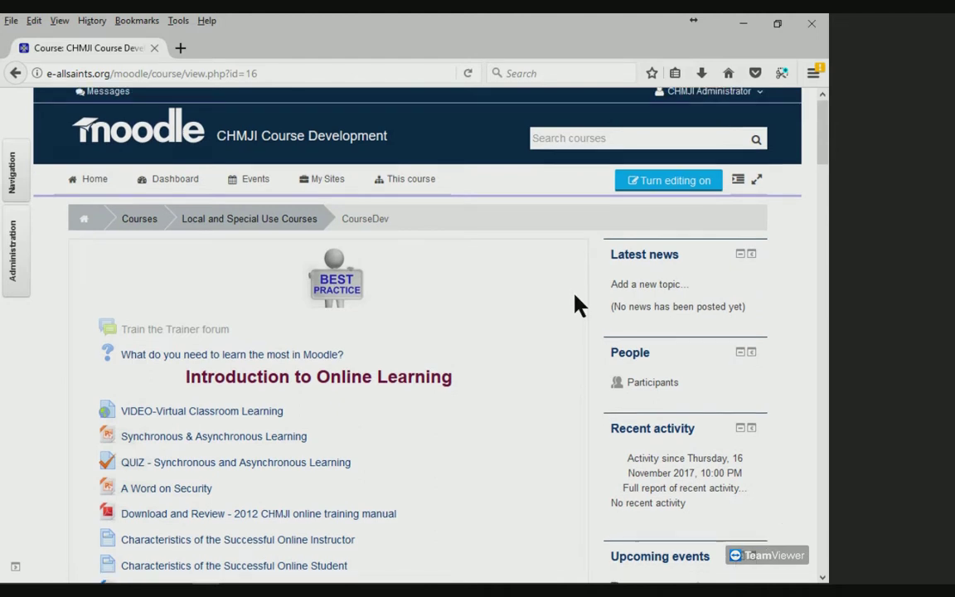
Look through the CHMJI Course Development topics down to Topic 3, Online Teaching Techniques, and return to the start of the course page.
scroll(575, 305, down, 4)
drag(820, 160, 815, 344)
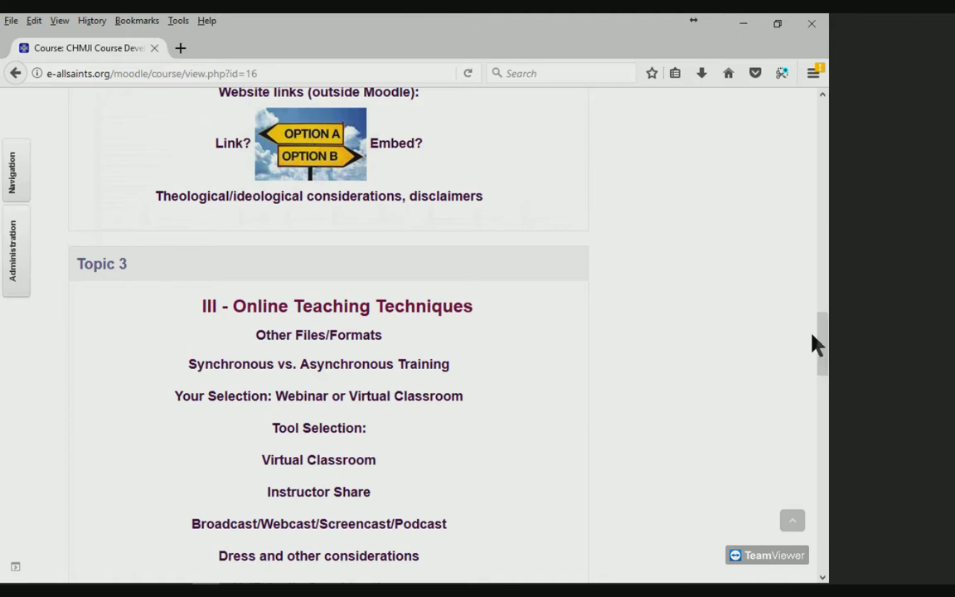
drag(823, 337, 817, 125)
Turn on course editing to examine the edit controls beside the Introduction to Online Learning items, and turn editing off again.
click(659, 192)
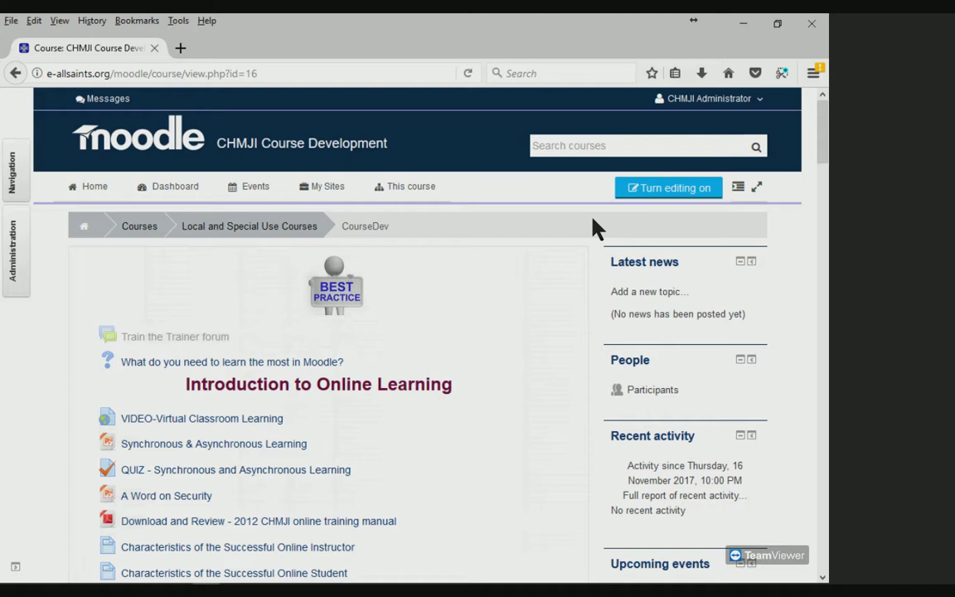
click(676, 197)
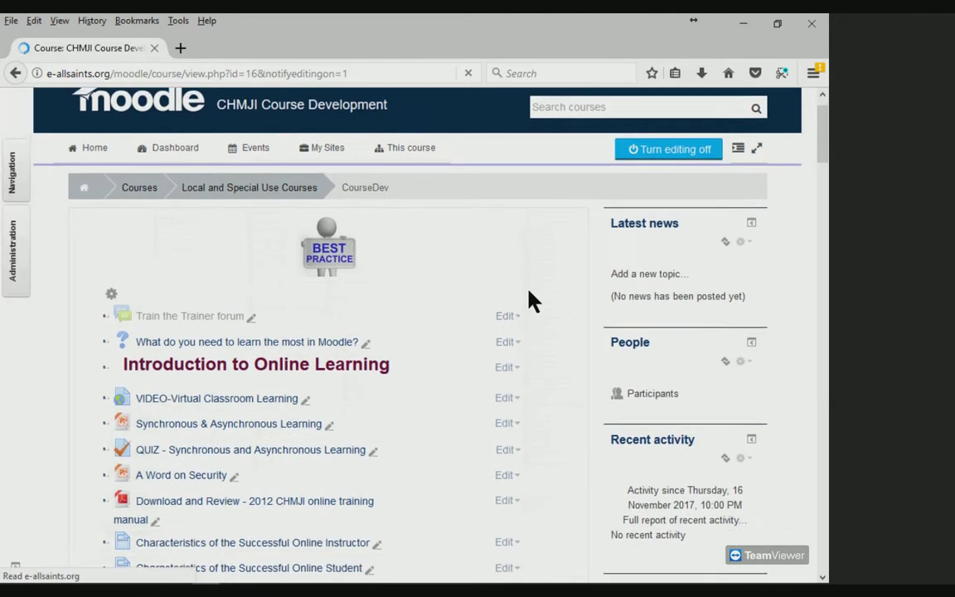
scroll(531, 300, down, 5)
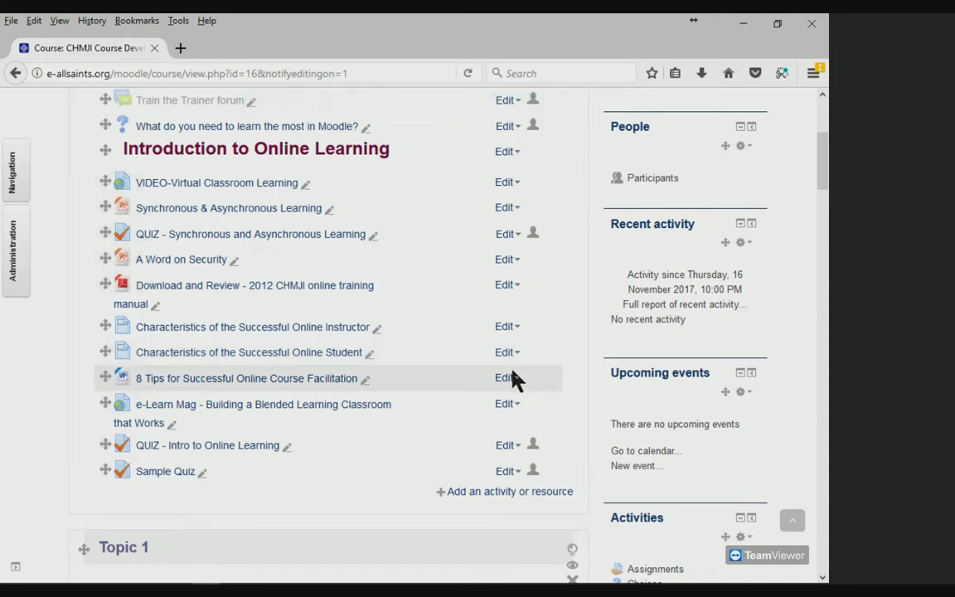
scroll(513, 378, up, 4)
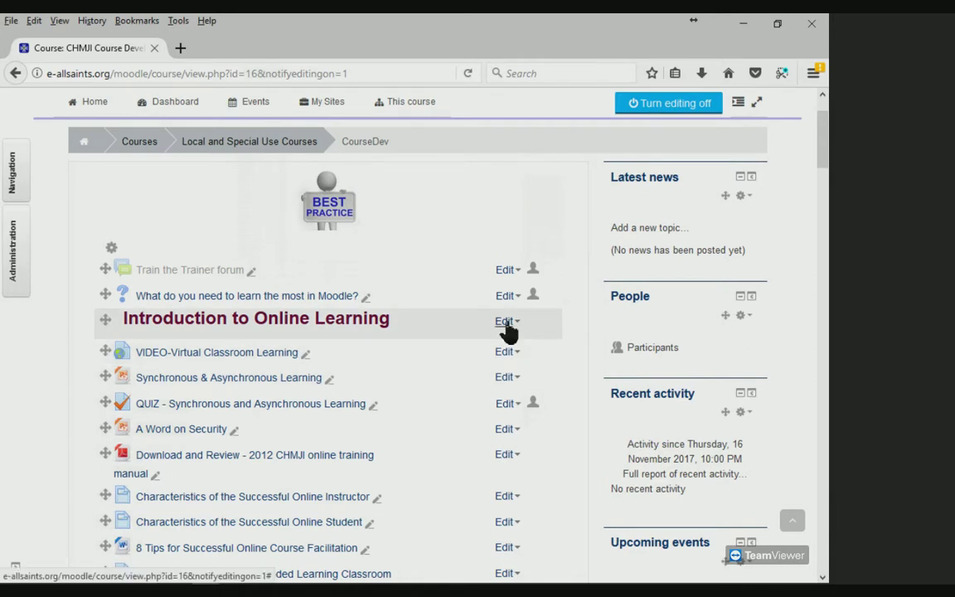
scroll(507, 330, down, 2)
scroll(507, 329, up, 4)
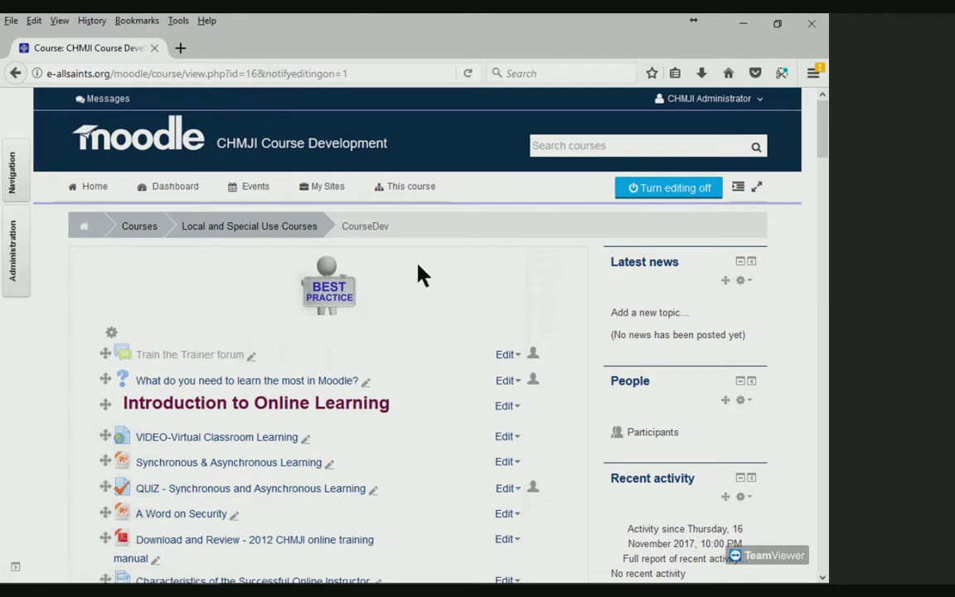
click(662, 193)
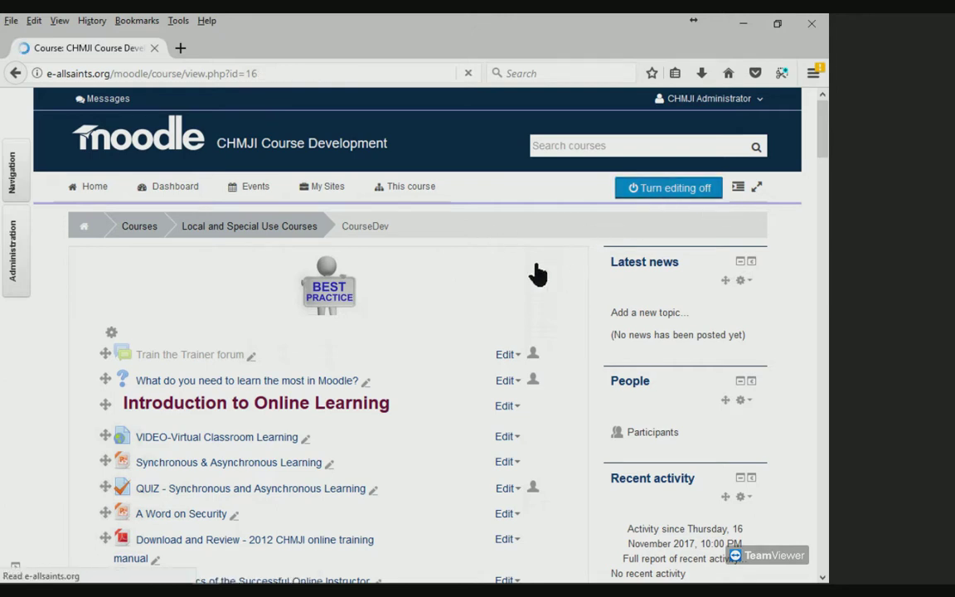
Look over the introductory resources and open the quiz on Synchronous and Asynchronous Learning.
scroll(537, 273, down, 6)
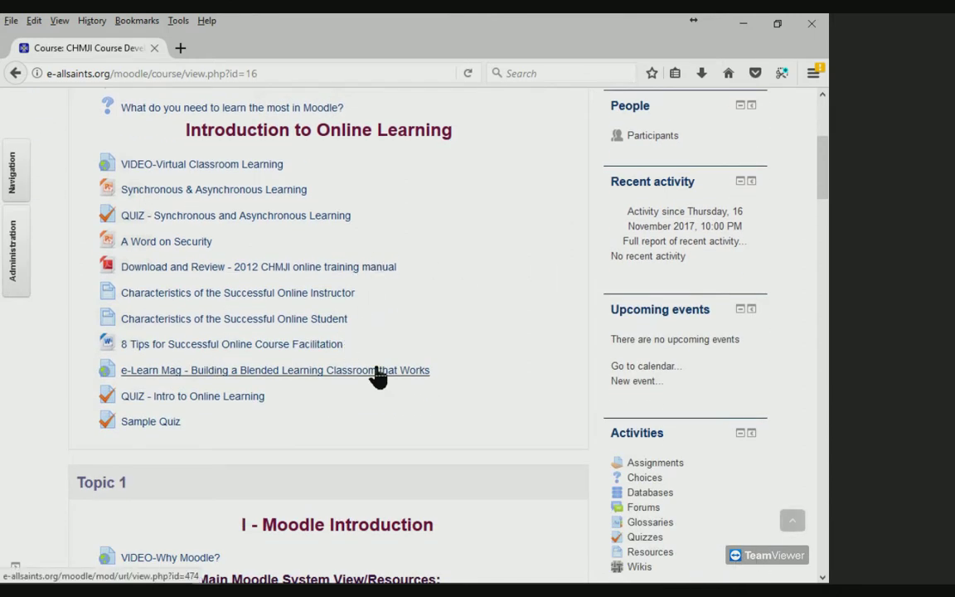
scroll(378, 378, down, 3)
scroll(377, 377, up, 5)
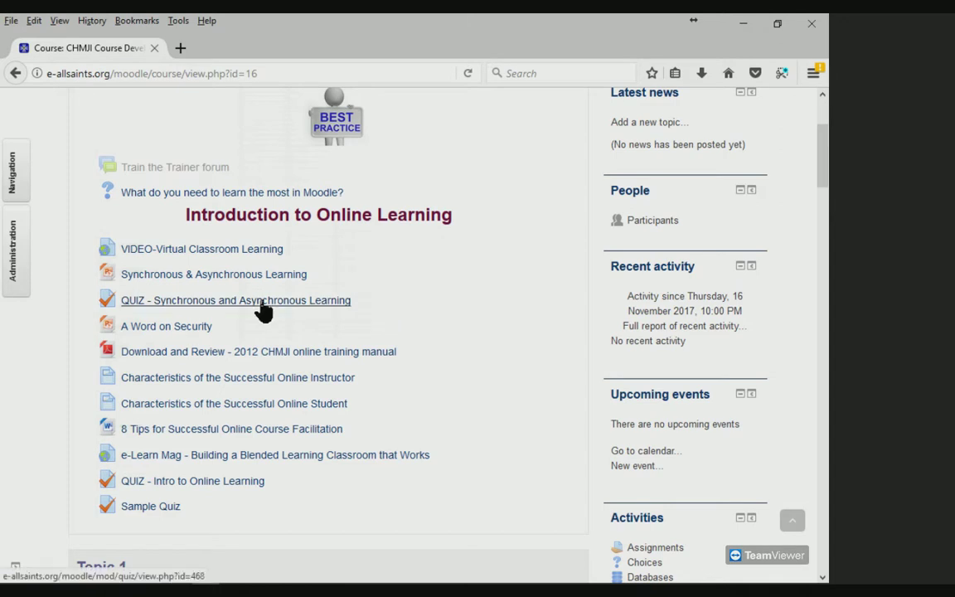
click(261, 303)
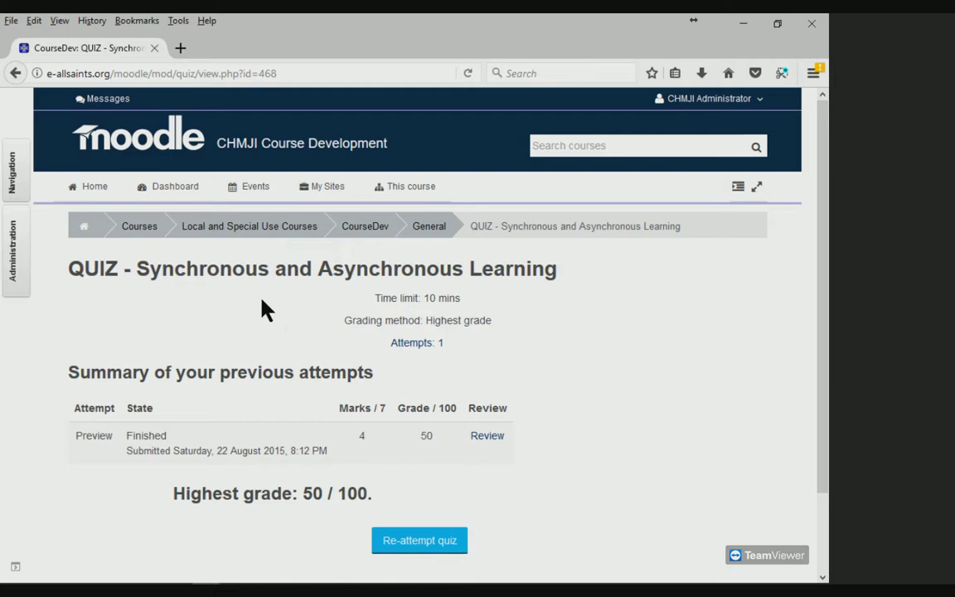
Return to the Courses page and look over all the course categories and site header options.
click(138, 230)
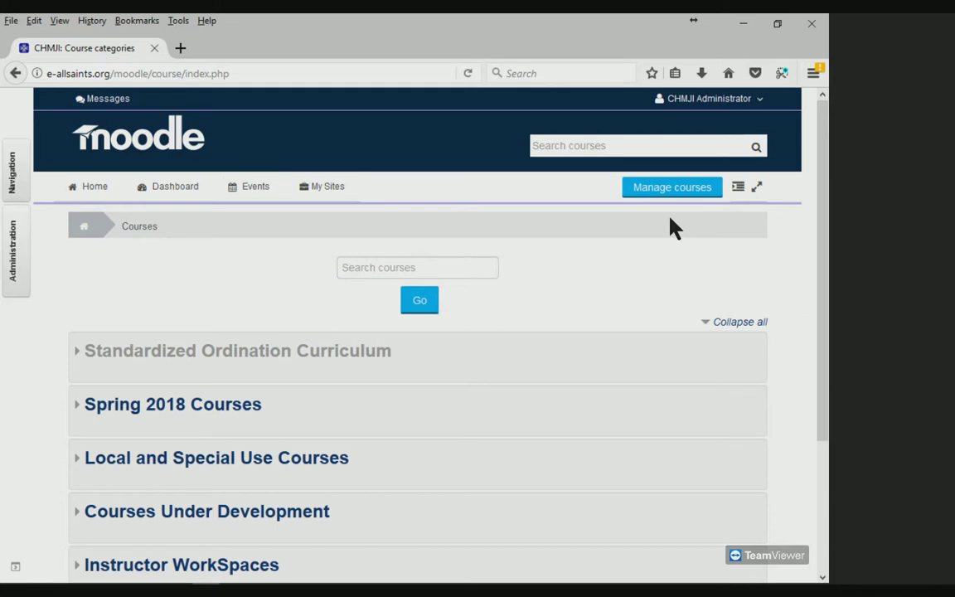
scroll(672, 226, down, 2)
scroll(671, 225, up, 2)
mouse_move(326, 197)
click(732, 98)
scroll(495, 196, down, 3)
scroll(495, 196, up, 3)
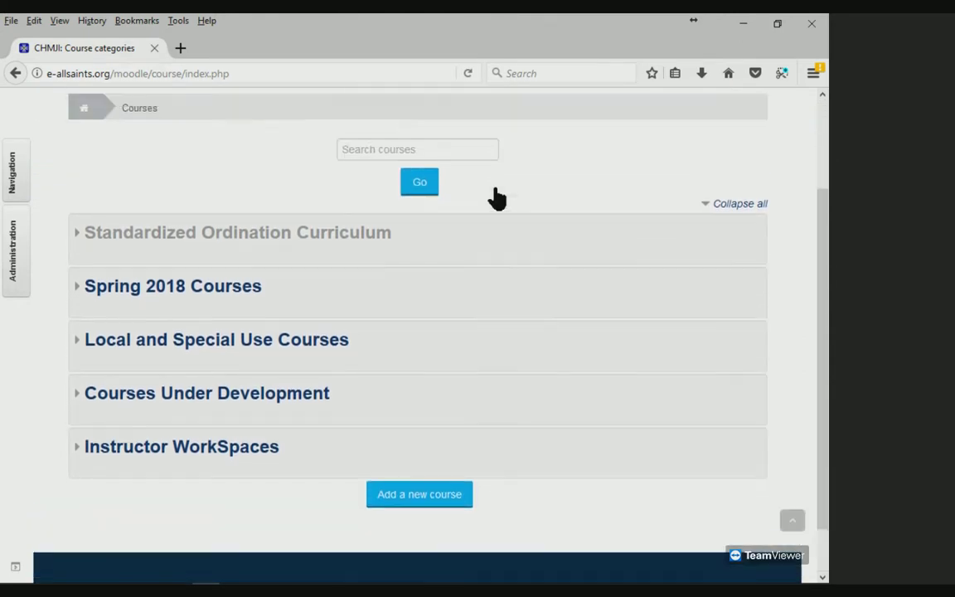
Open the Spring 2018 Courses category and enter its Old Testament Survey I course.
click(176, 415)
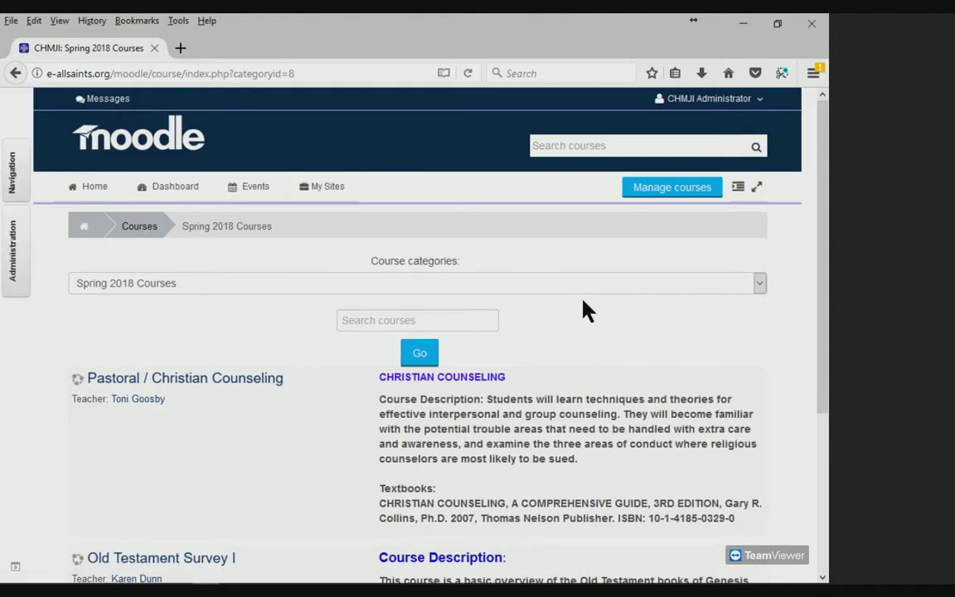
scroll(584, 308, down, 4)
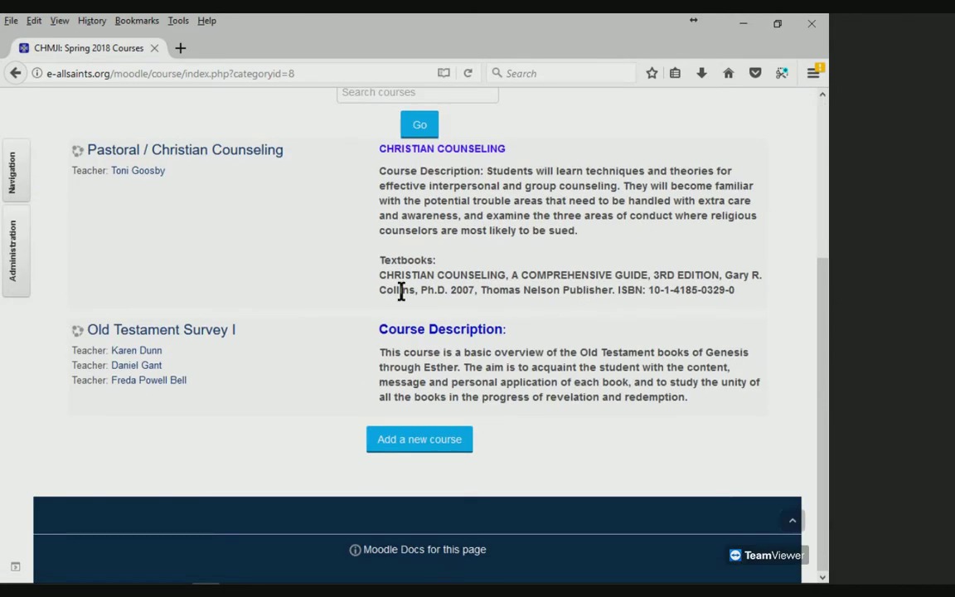
click(184, 332)
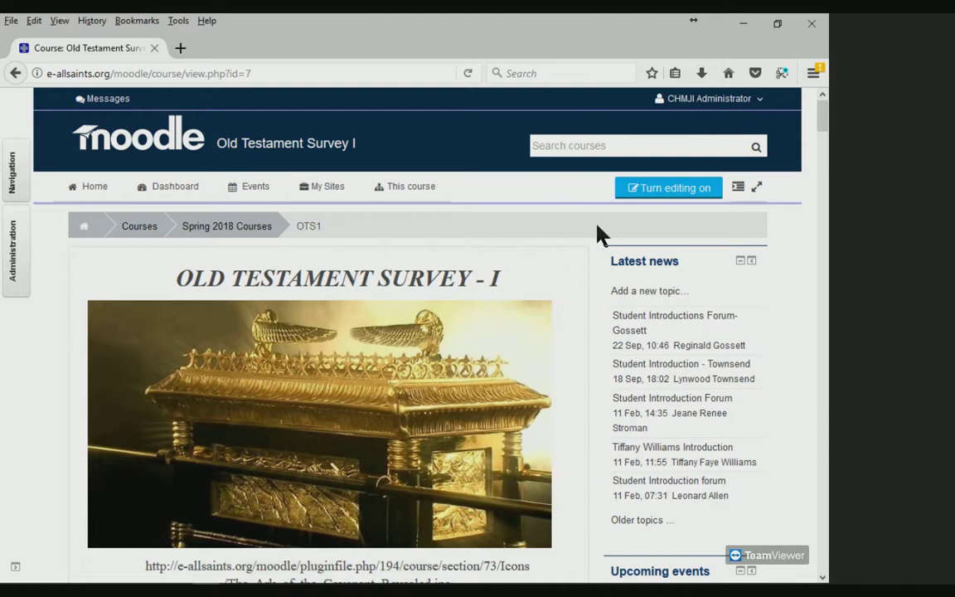
Examine the Old Testament Survey I description, introductory resources and side blocks, and return to the start of the page.
scroll(598, 235, down, 4)
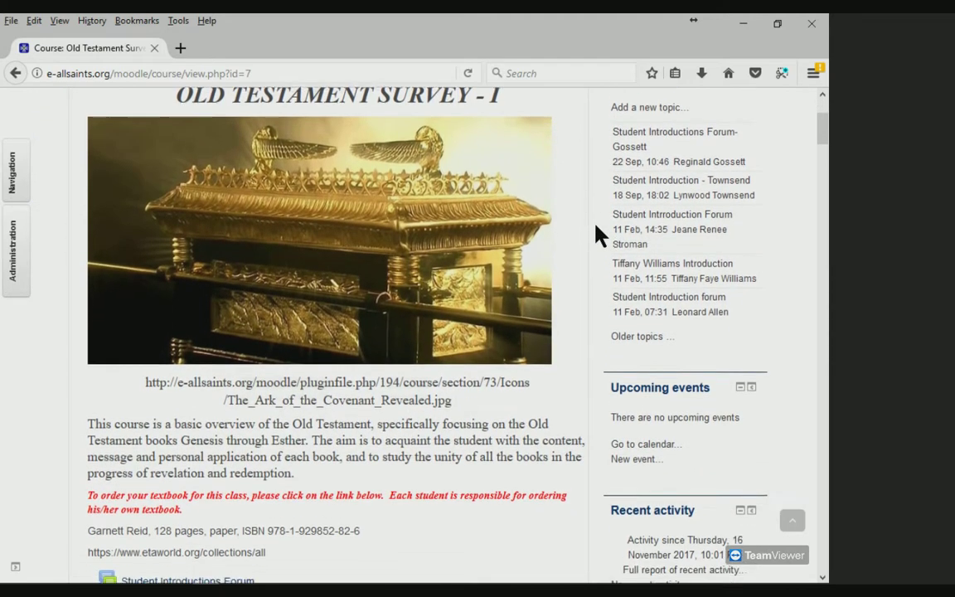
scroll(599, 234, down, 3)
scroll(597, 228, down, 5)
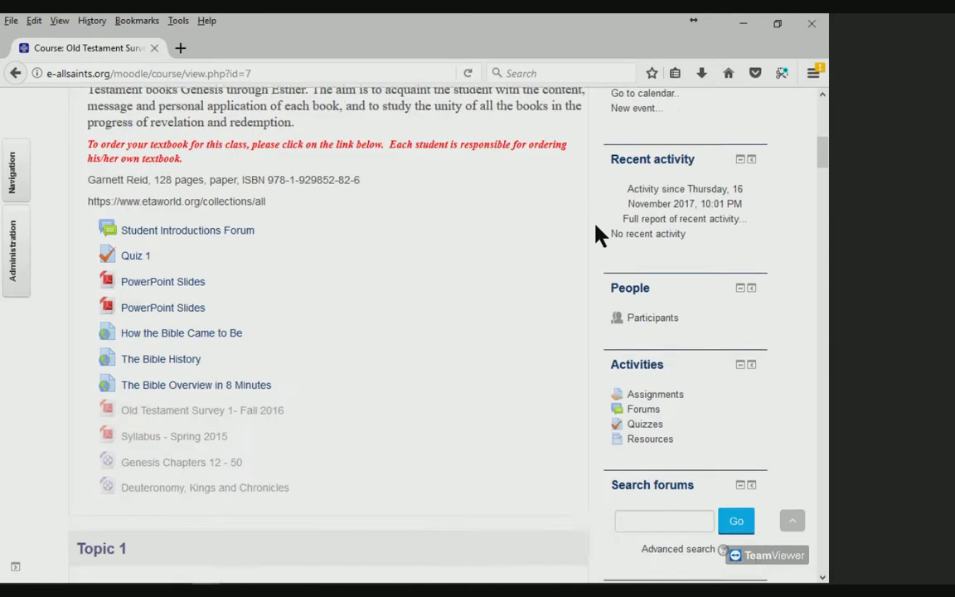
drag(823, 157, 823, 116)
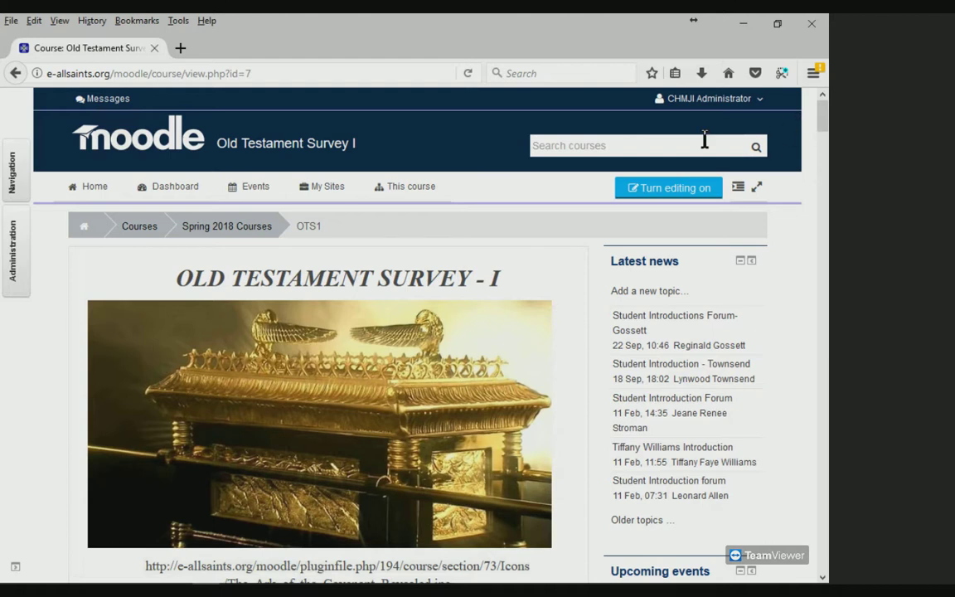
mouse_move(405, 187)
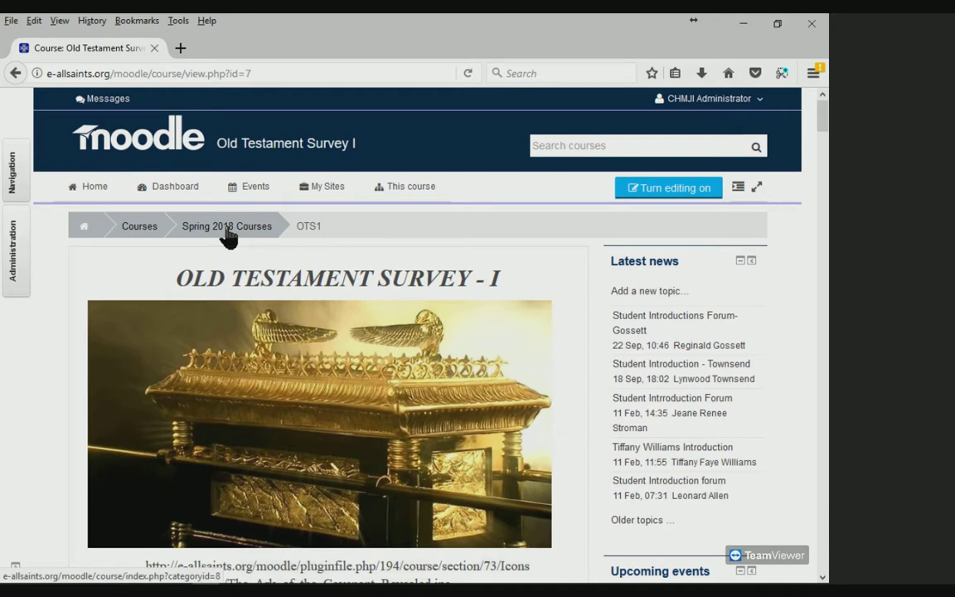
Reopen the CHMJI Course Development course through the Local and Special Use Courses category on the Courses page.
click(138, 232)
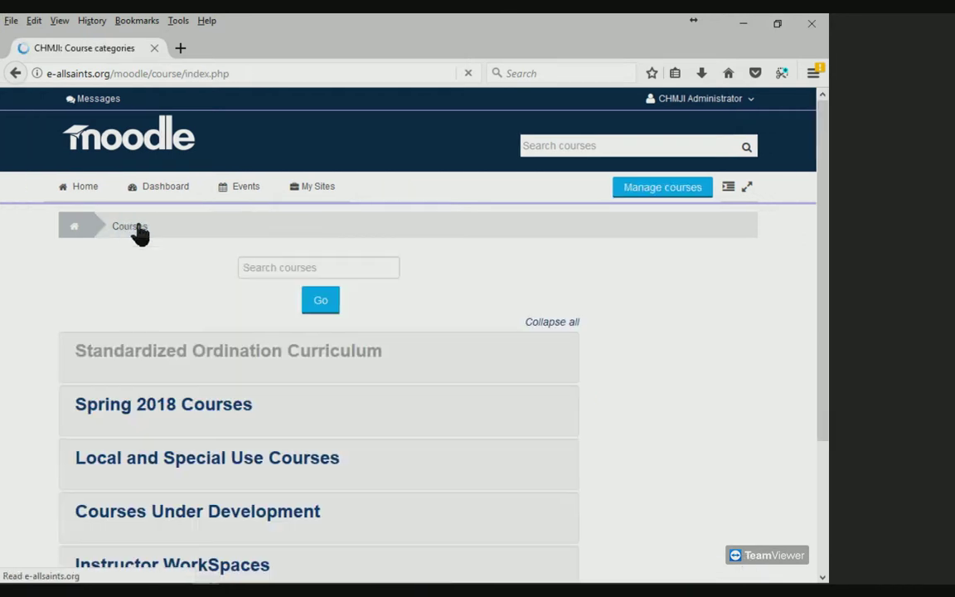
scroll(134, 231, down, 3)
click(169, 303)
scroll(261, 309, down, 5)
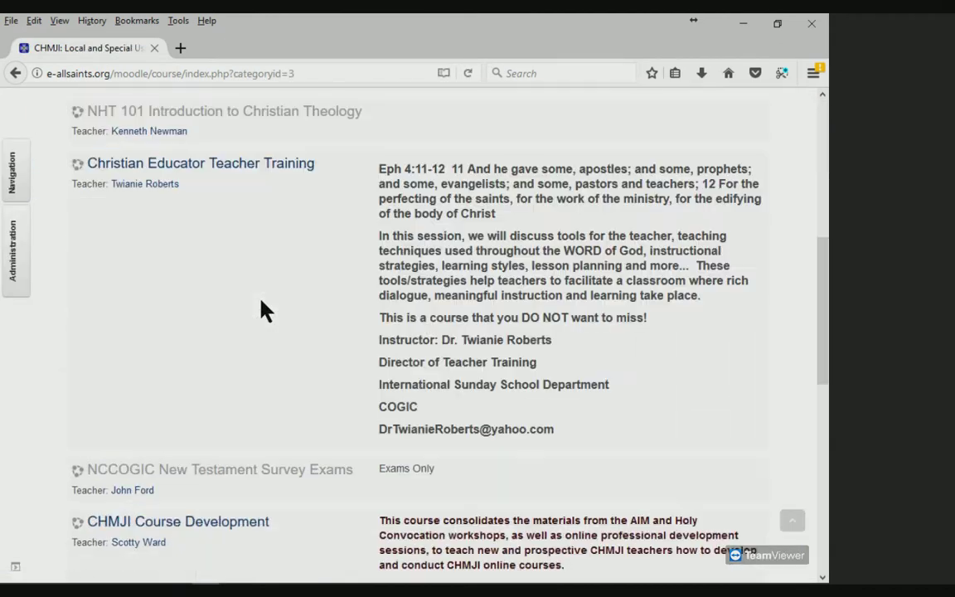
scroll(261, 309, down, 4)
click(208, 184)
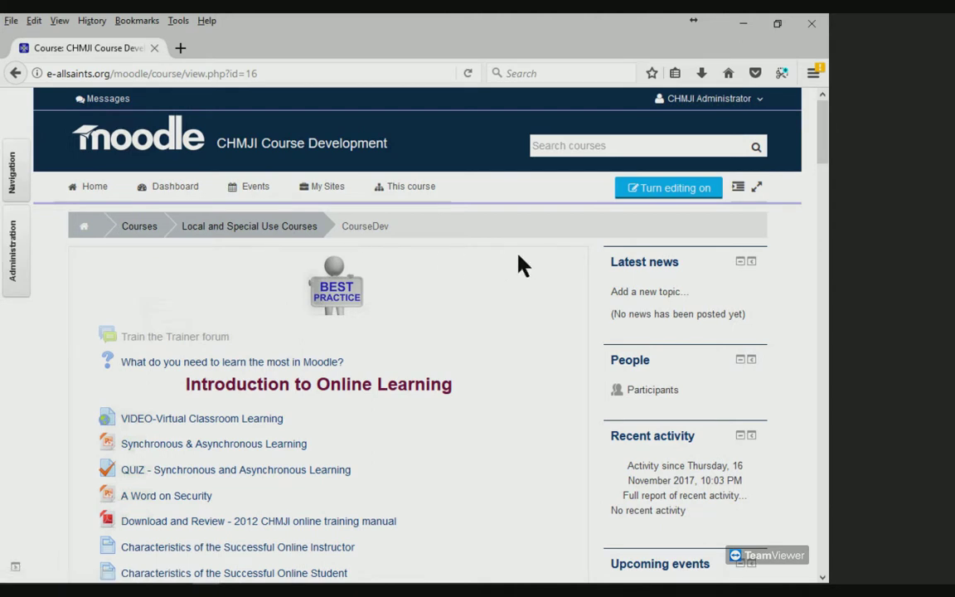
Open the Enrolled users page for CHMJI Course Development from the course administration's Users section.
scroll(521, 265, down, 2)
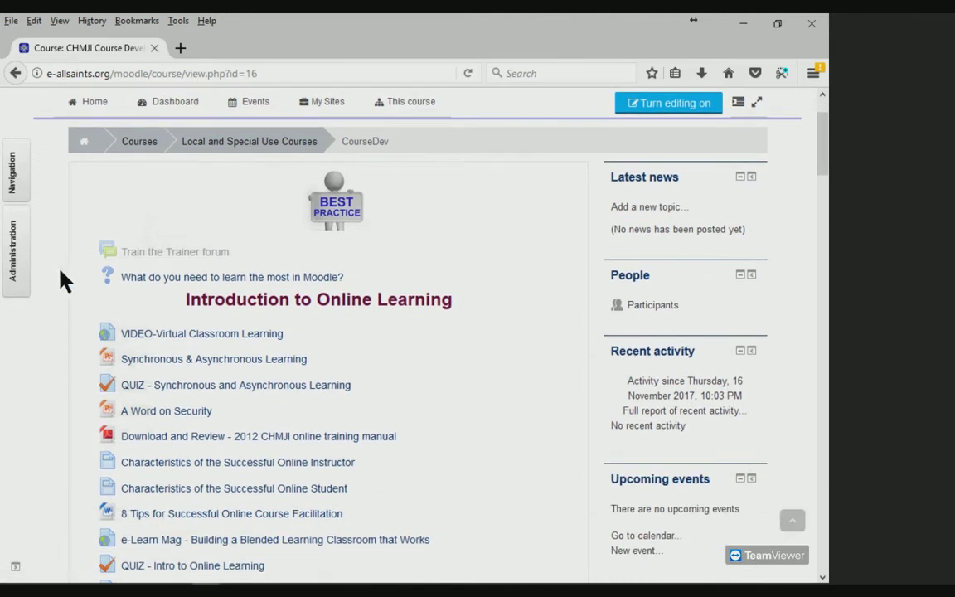
click(10, 261)
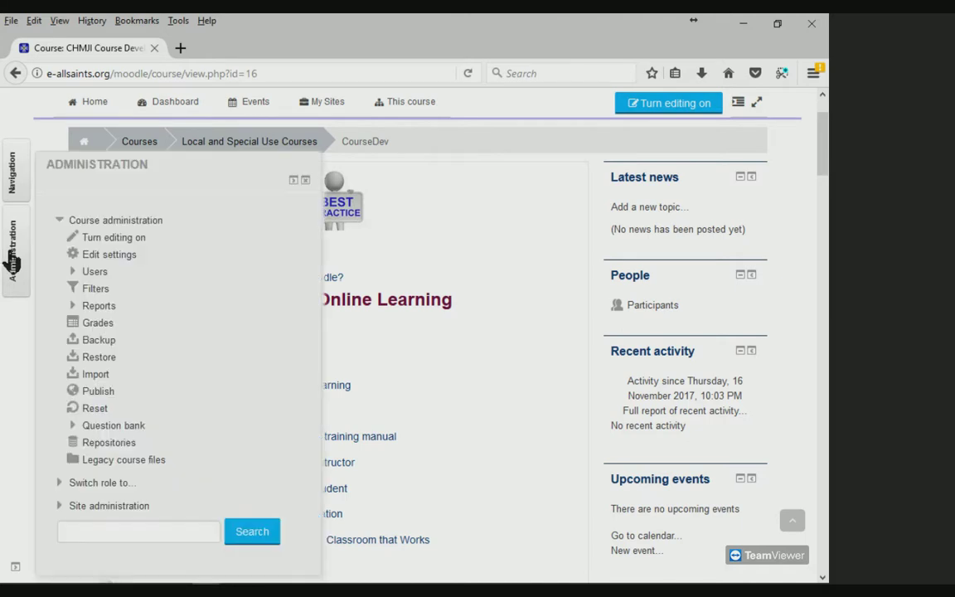
click(95, 273)
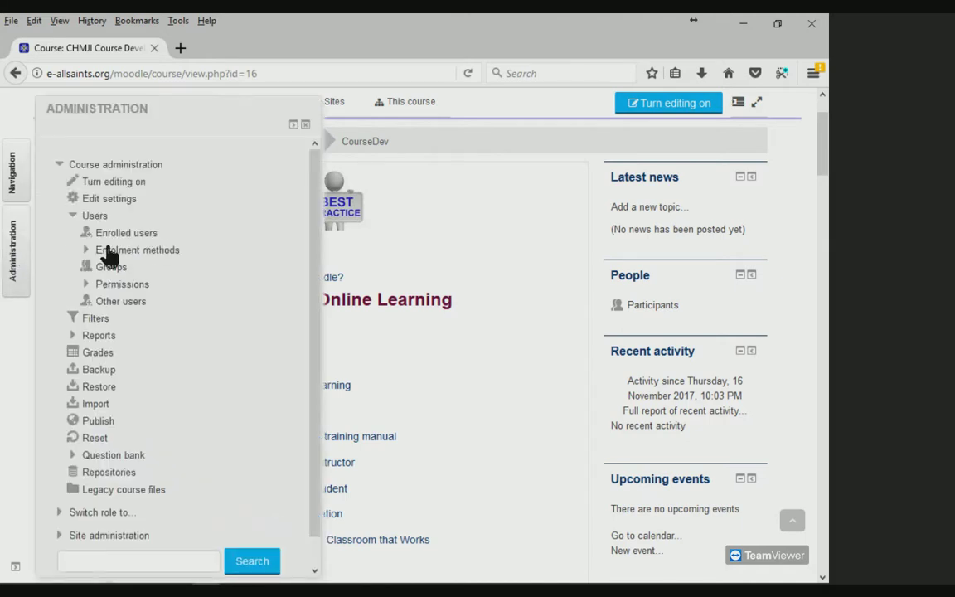
click(109, 238)
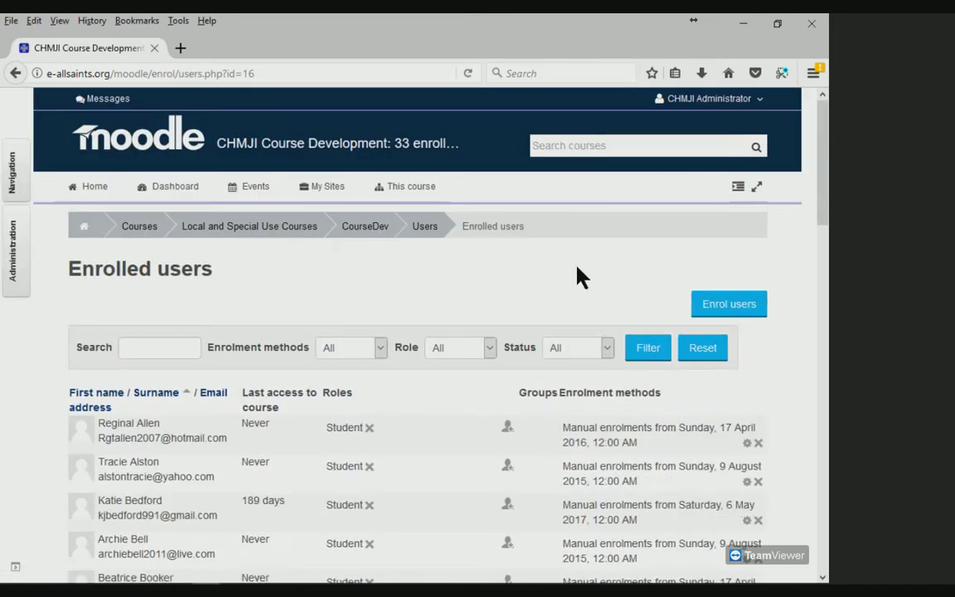
Look through the enrolled users list, examining each participant's last access, role and enrolment method.
scroll(38, 380, down, 5)
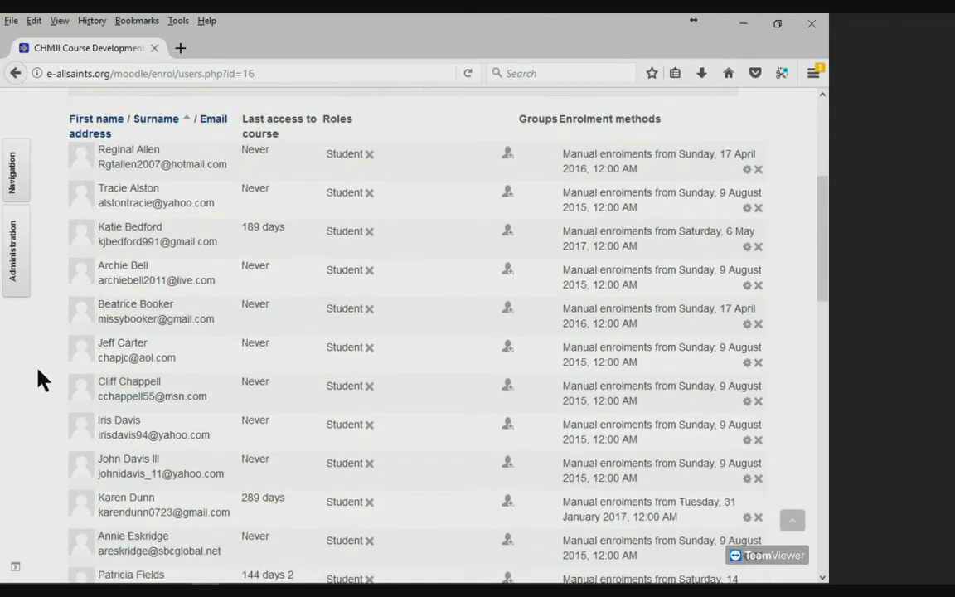
scroll(39, 380, down, 4)
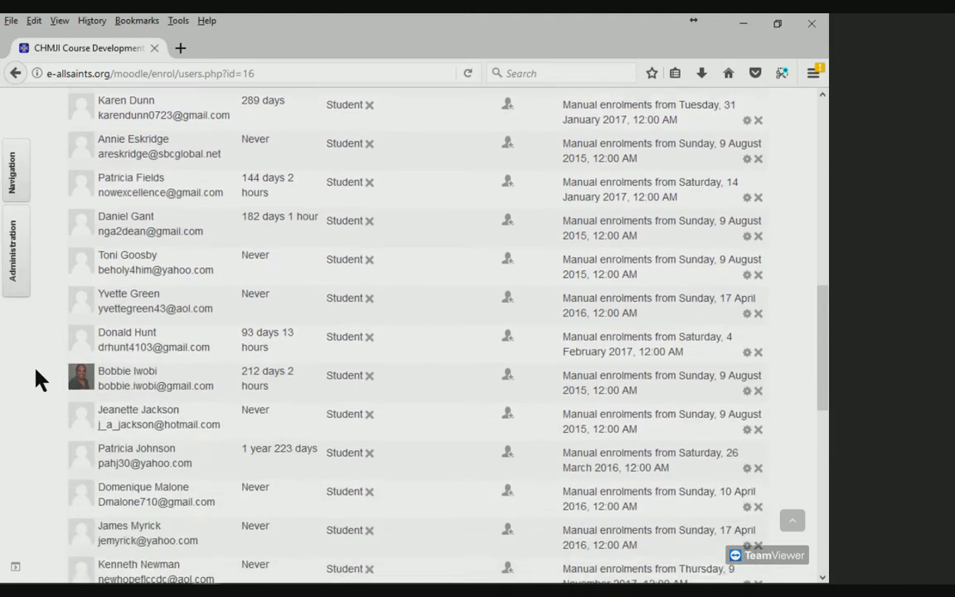
scroll(38, 379, down, 4)
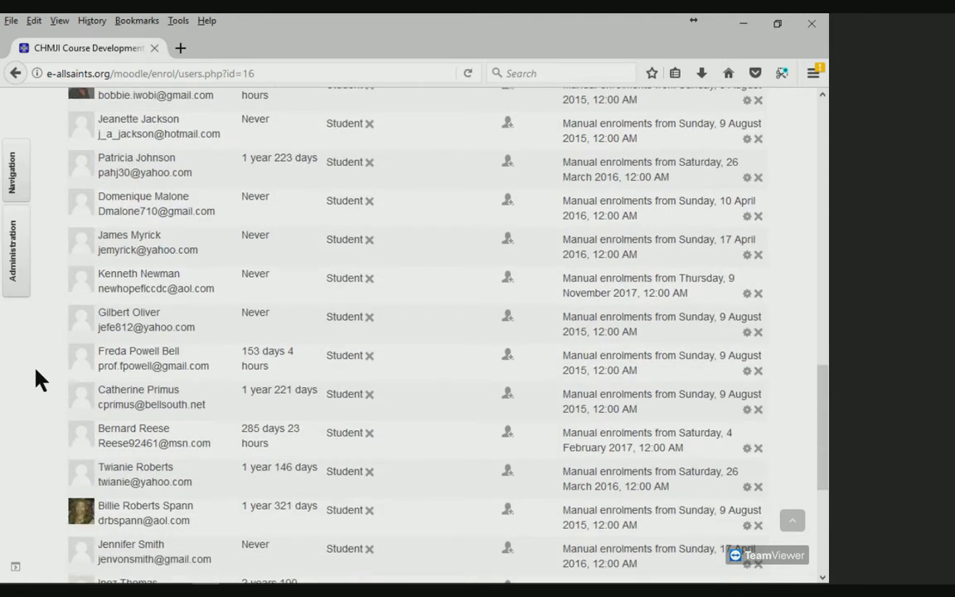
scroll(38, 380, down, 2)
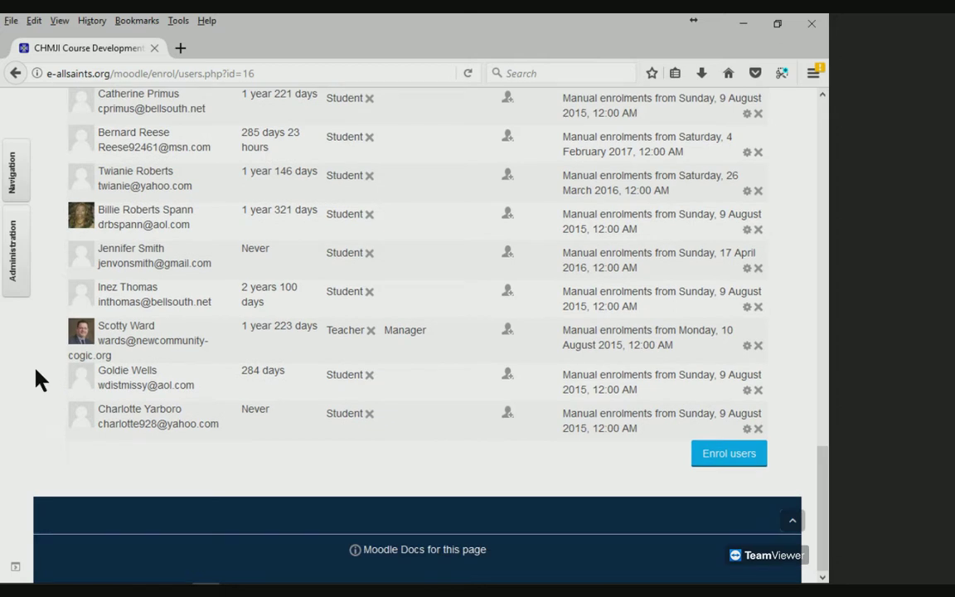
scroll(39, 380, up, 4)
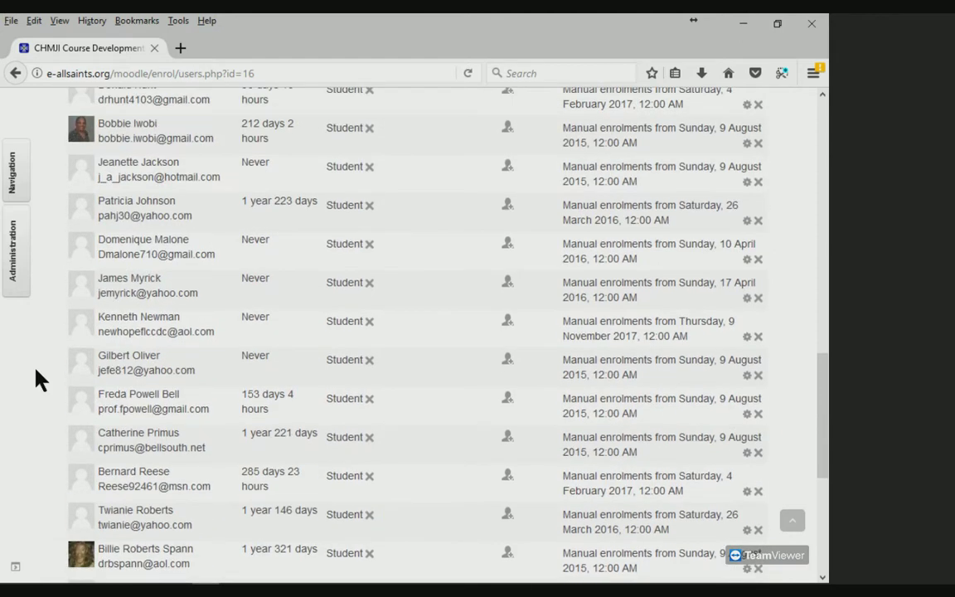
scroll(38, 380, up, 8)
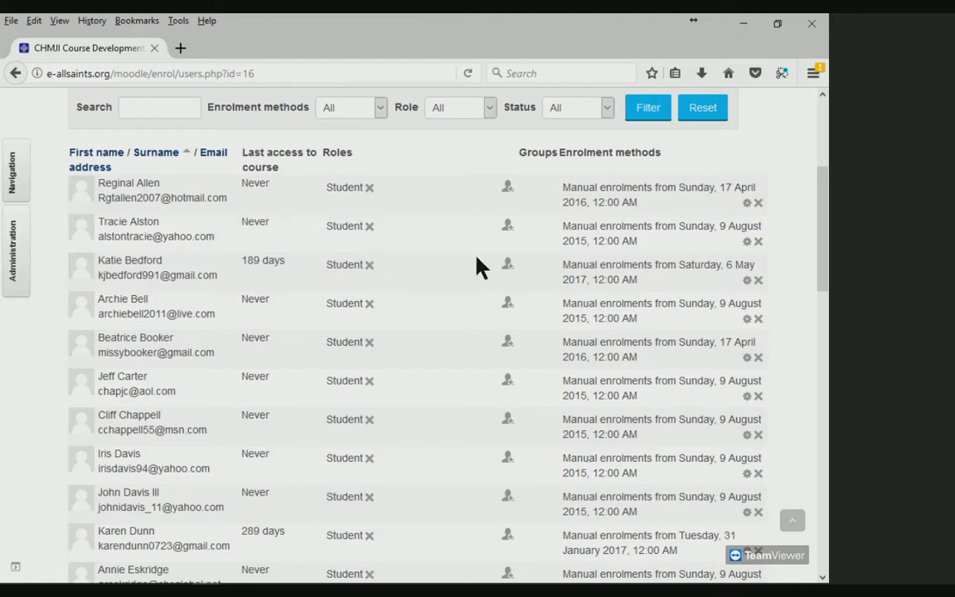
scroll(440, 263, down, 5)
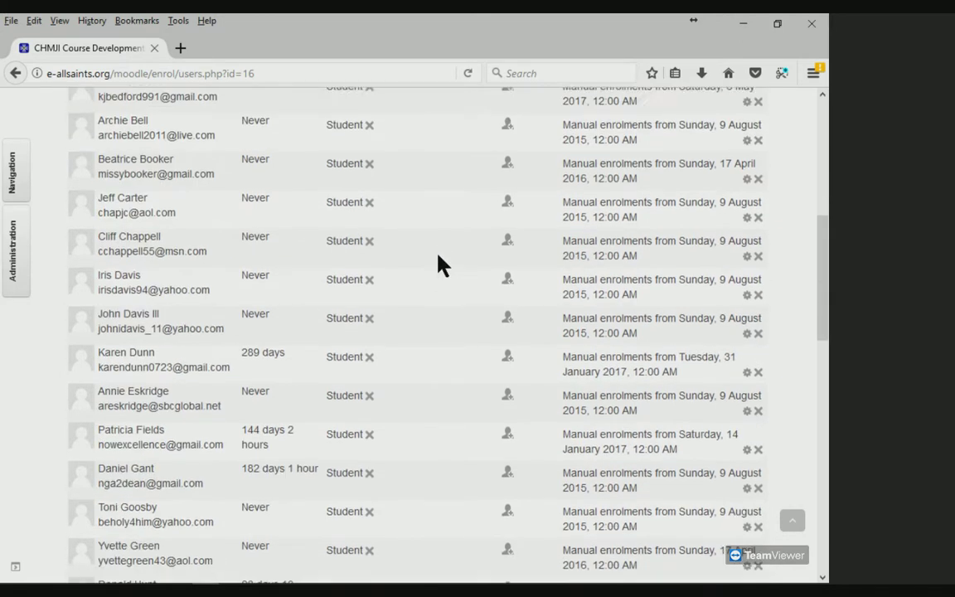
scroll(439, 263, down, 2)
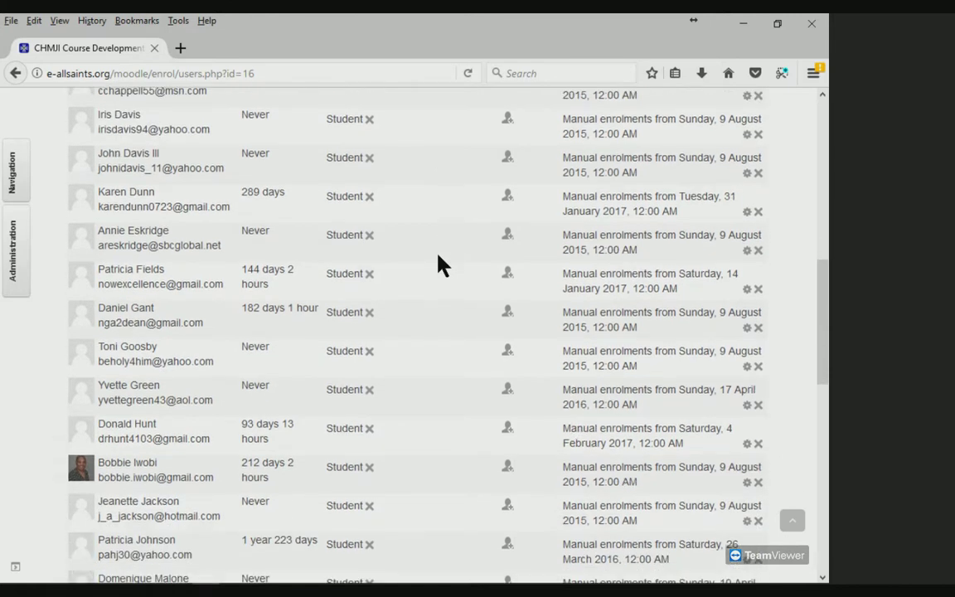
scroll(439, 263, down, 5)
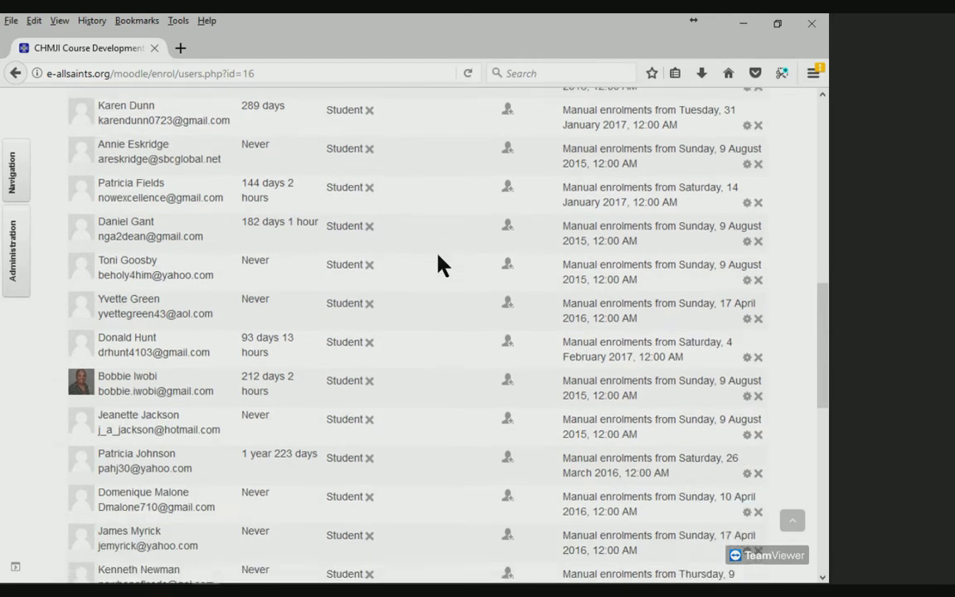
Locate the participant enrolled on 9 November 2017 in the enrolled users list and view the assignable roles.
scroll(439, 264, down, 4)
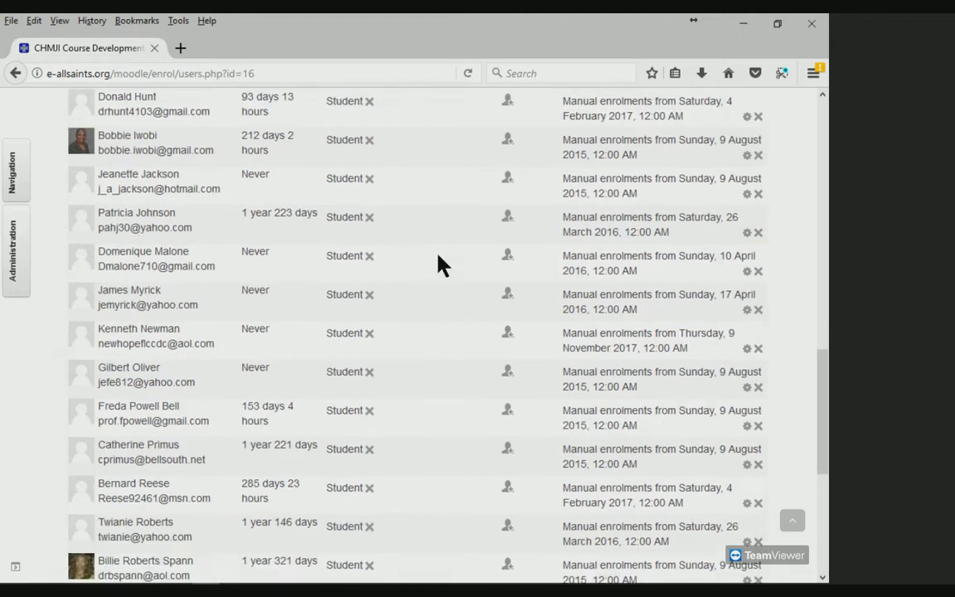
scroll(439, 264, down, 1)
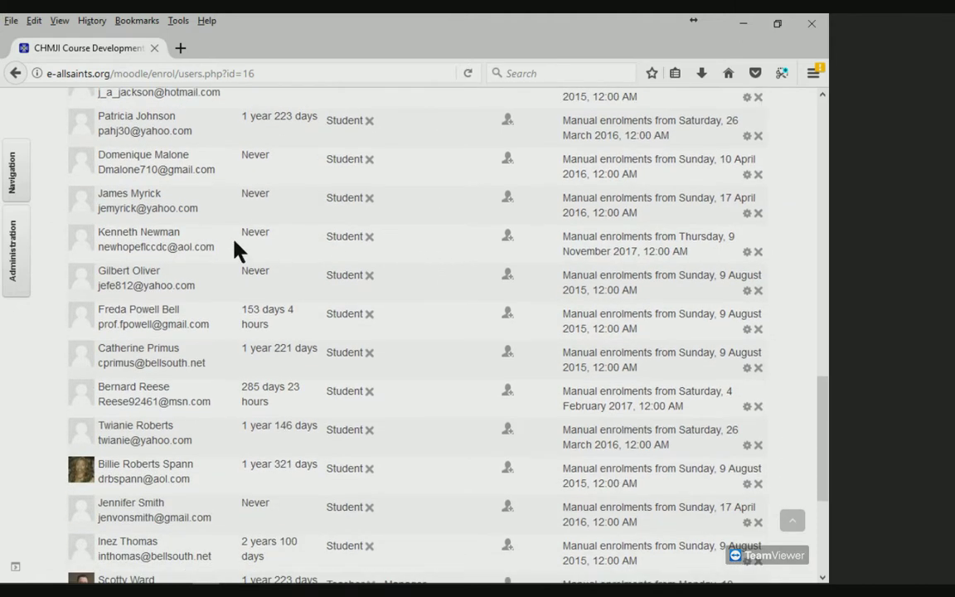
drag(97, 232, 207, 246)
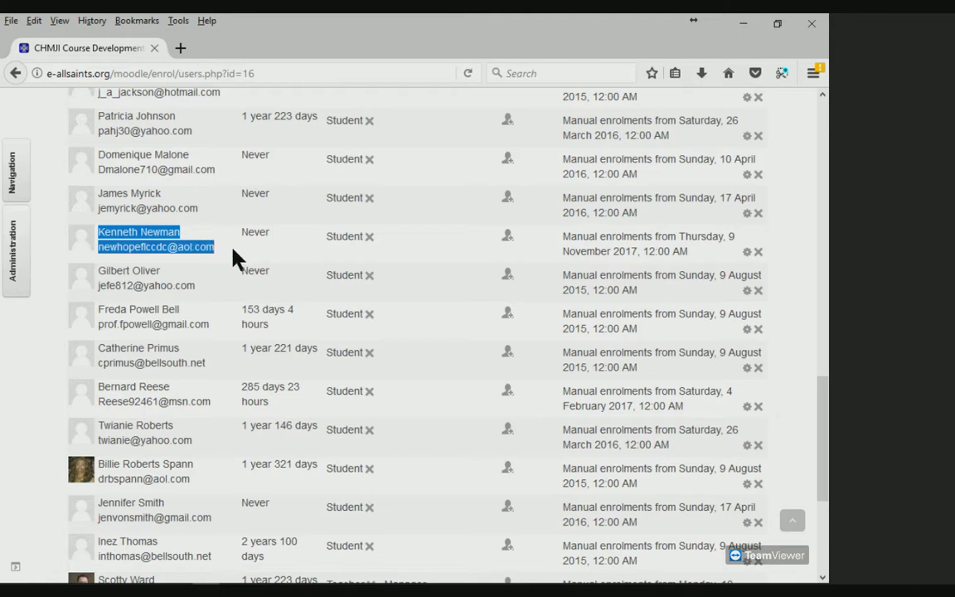
click(442, 243)
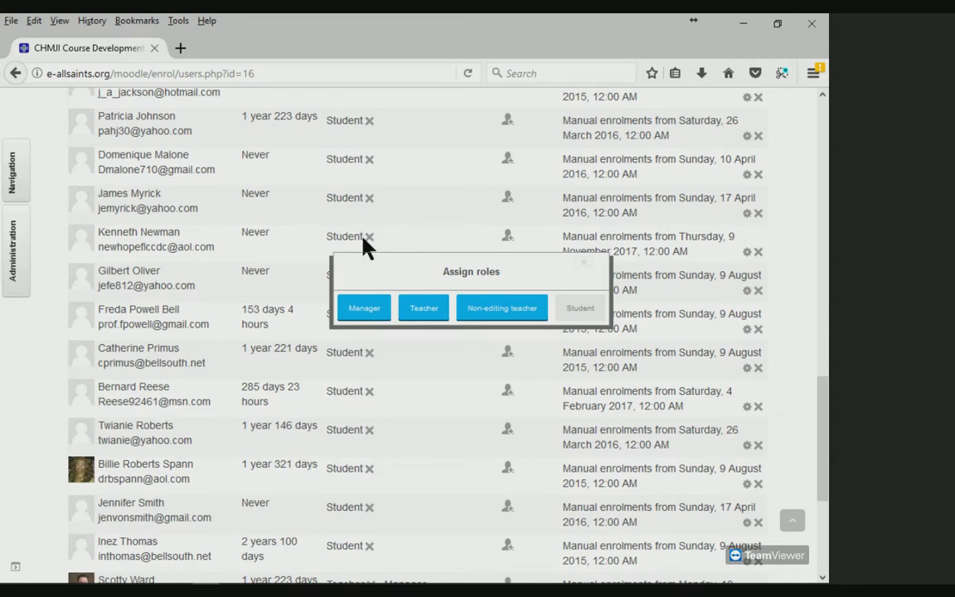
click(825, 119)
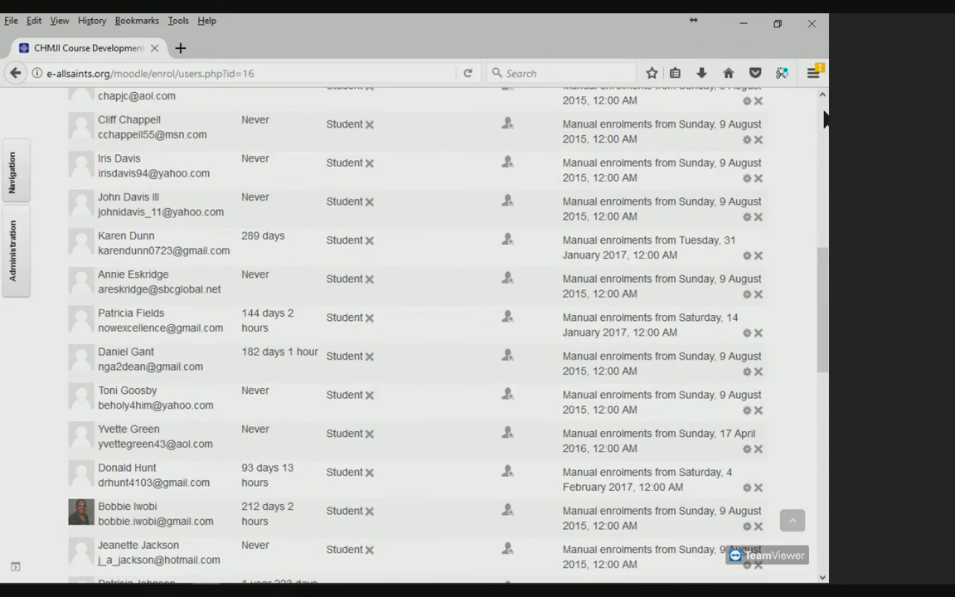
click(825, 118)
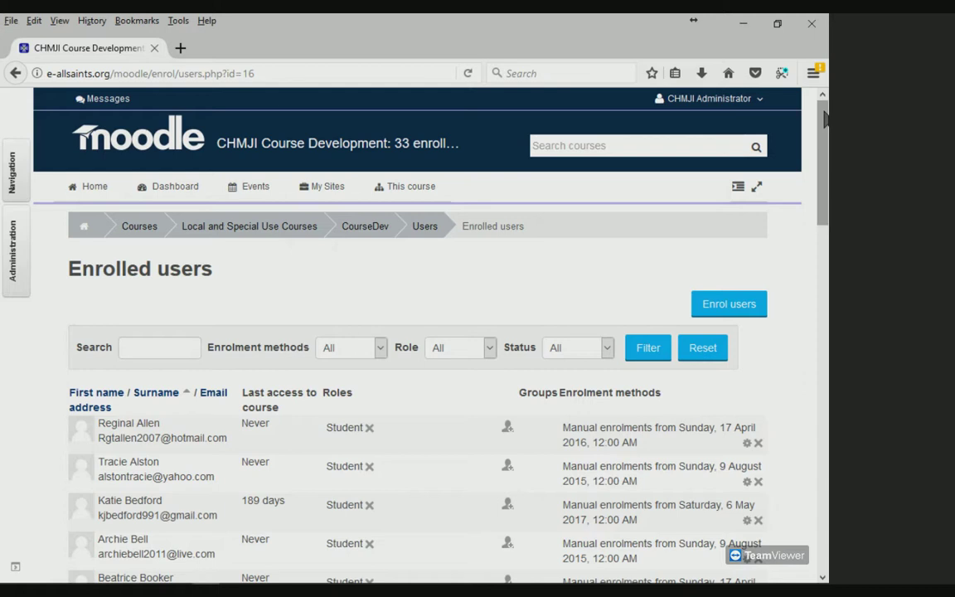
Open the Local and Special Use Courses category from the Enrolled users page and look through its courses.
scroll(825, 120, down, 1)
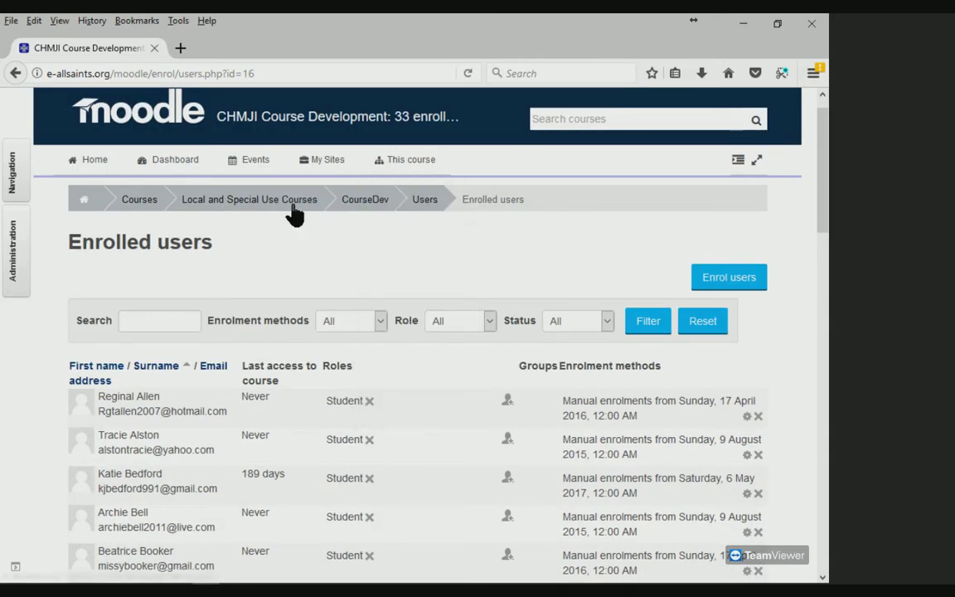
click(295, 212)
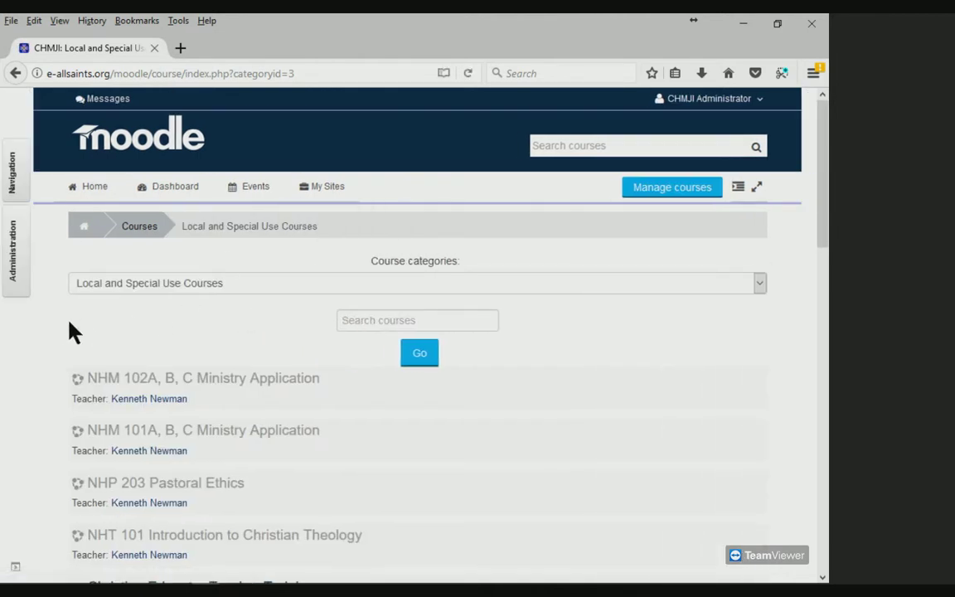
scroll(56, 336, down, 5)
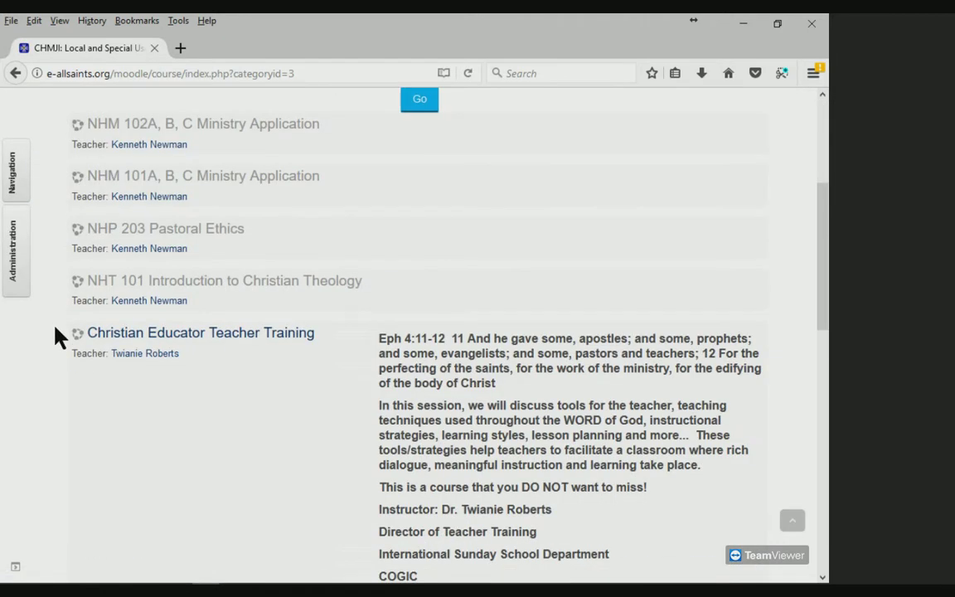
scroll(57, 335, up, 5)
Return to the main Courses page and review the list of course categories.
click(136, 234)
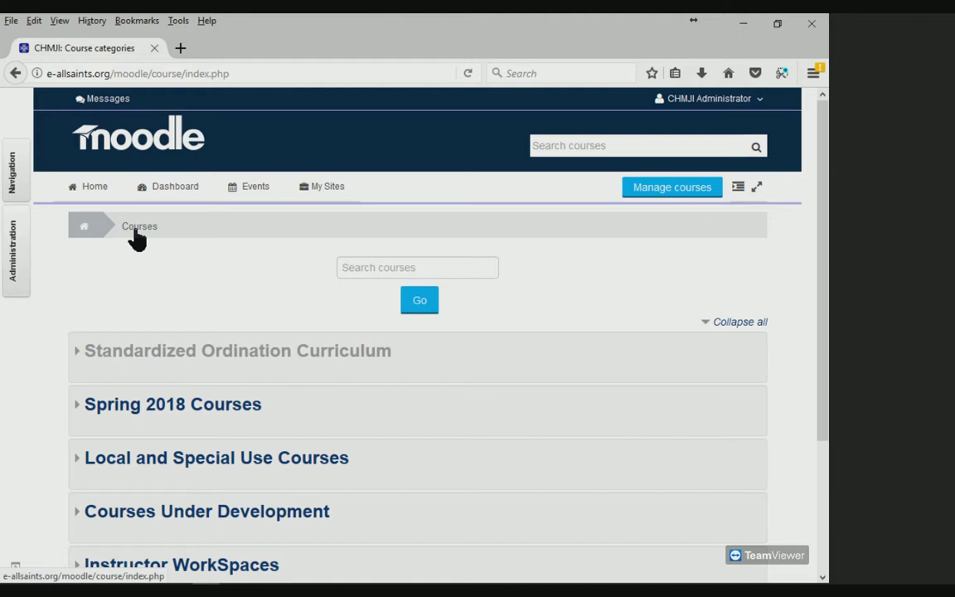
scroll(135, 236, down, 3)
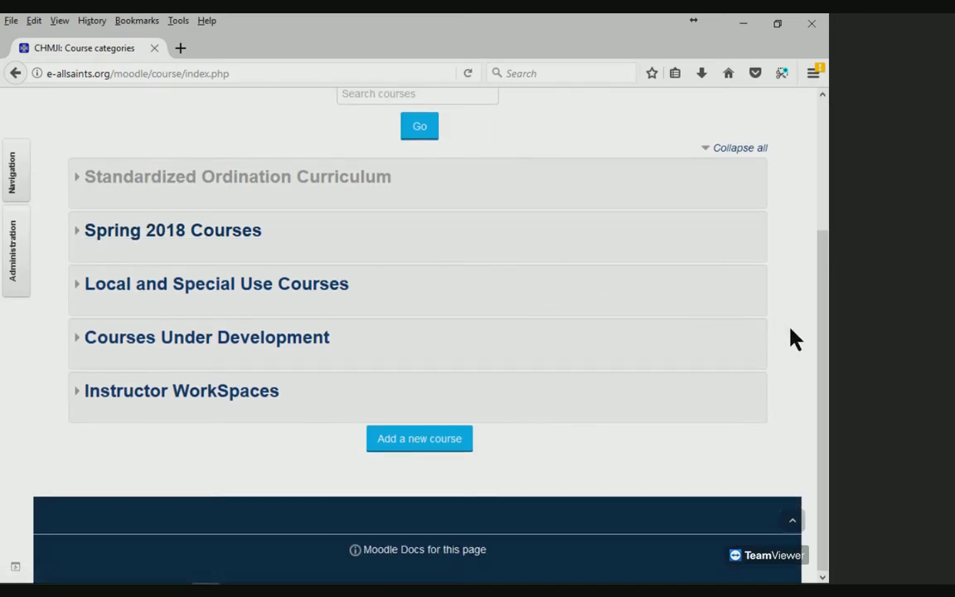
scroll(793, 338, up, 3)
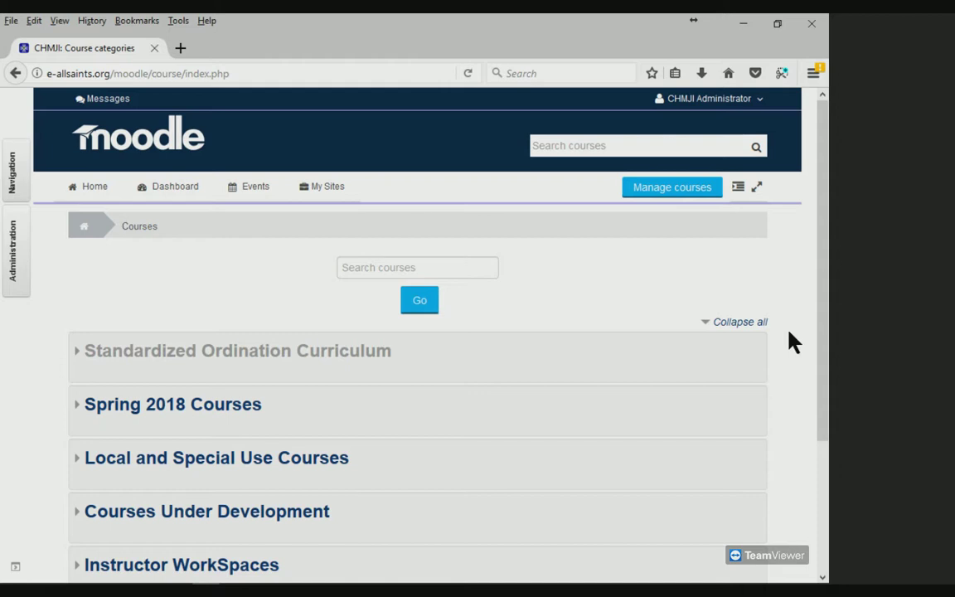
scroll(788, 320, down, 3)
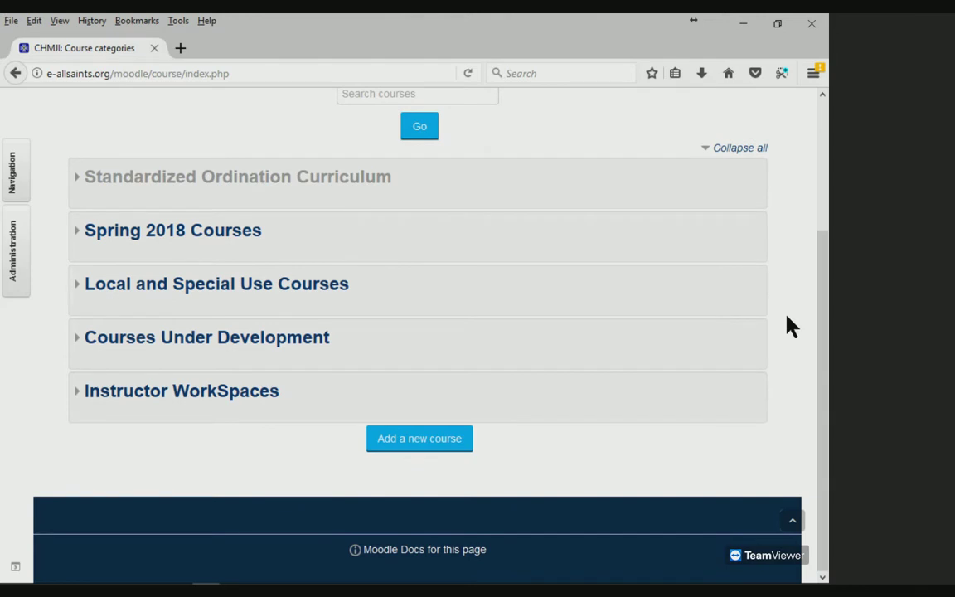
Open NHM 102A, B, C Ministry Application from the Local and Special Use Courses category and examine its topic layout.
click(229, 288)
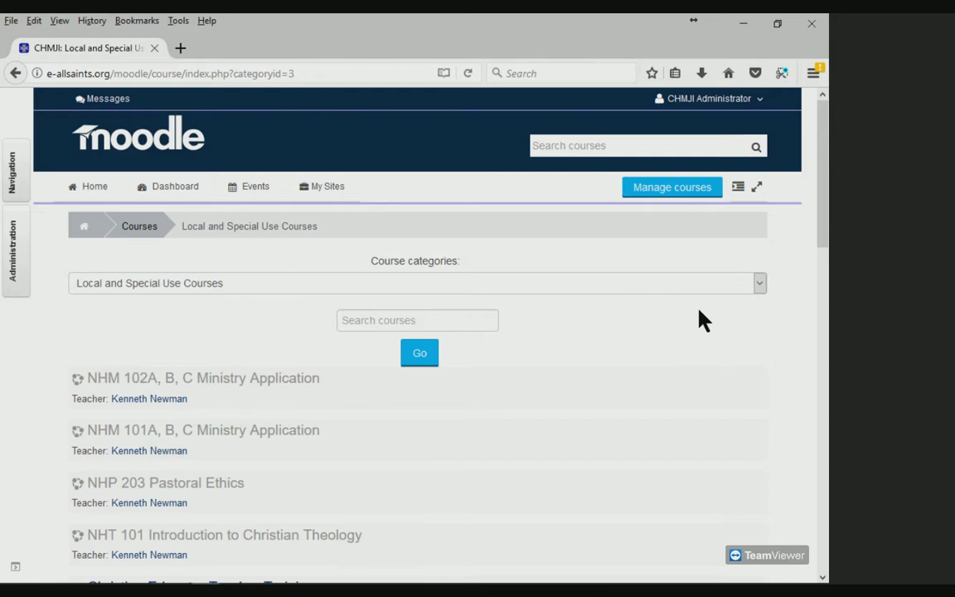
scroll(699, 320, down, 3)
scroll(699, 320, down, 3)
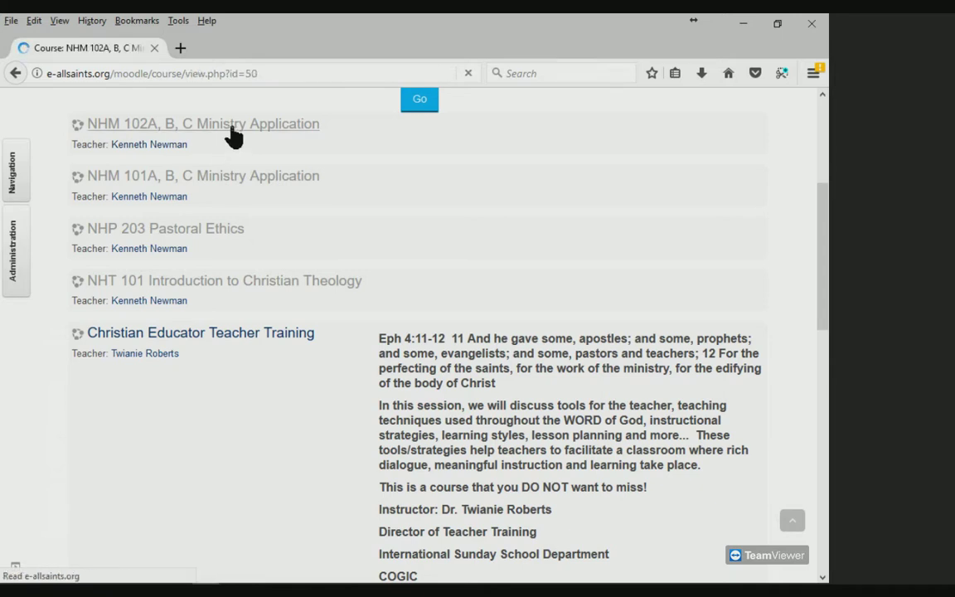
scroll(45, 334, down, 5)
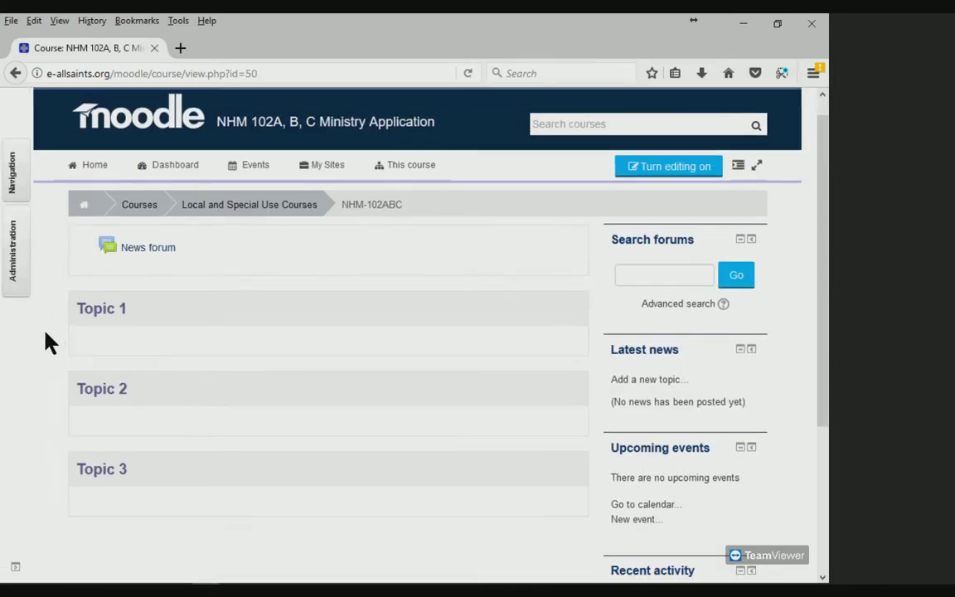
scroll(45, 334, up, 5)
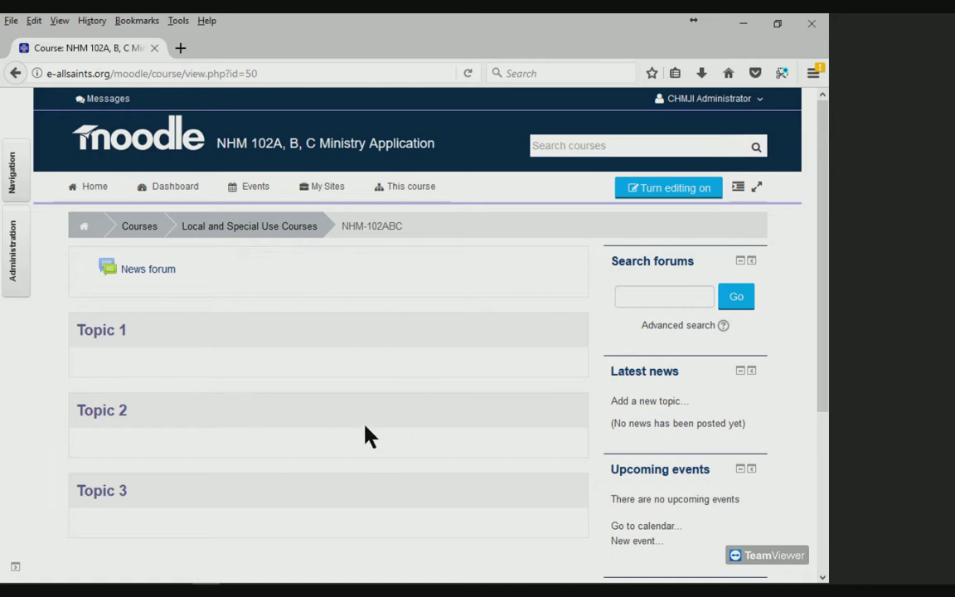
Go back to the Local and Special Use Courses category and open the Christian Educator Teacher Training course.
click(236, 238)
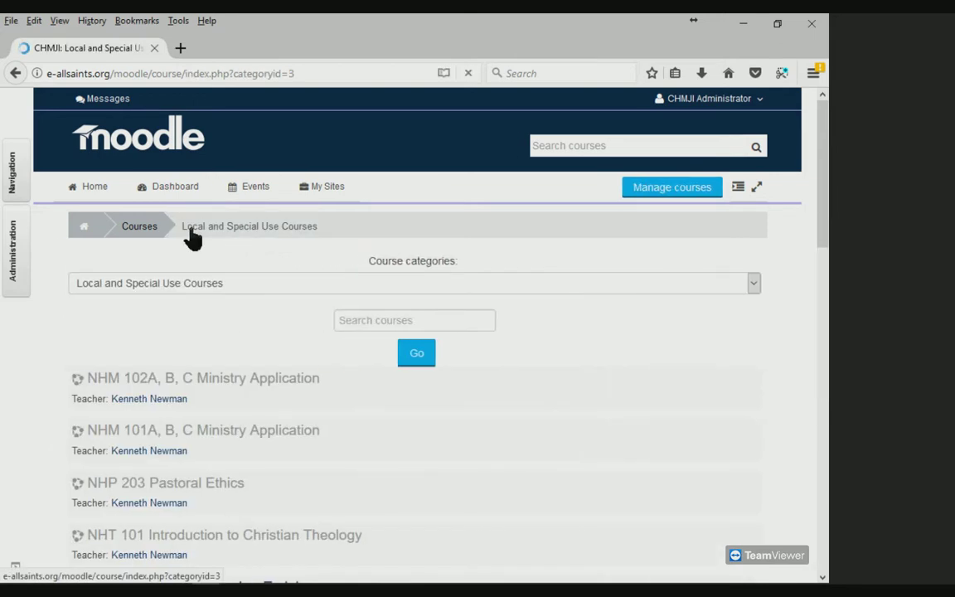
scroll(249, 335, down, 5)
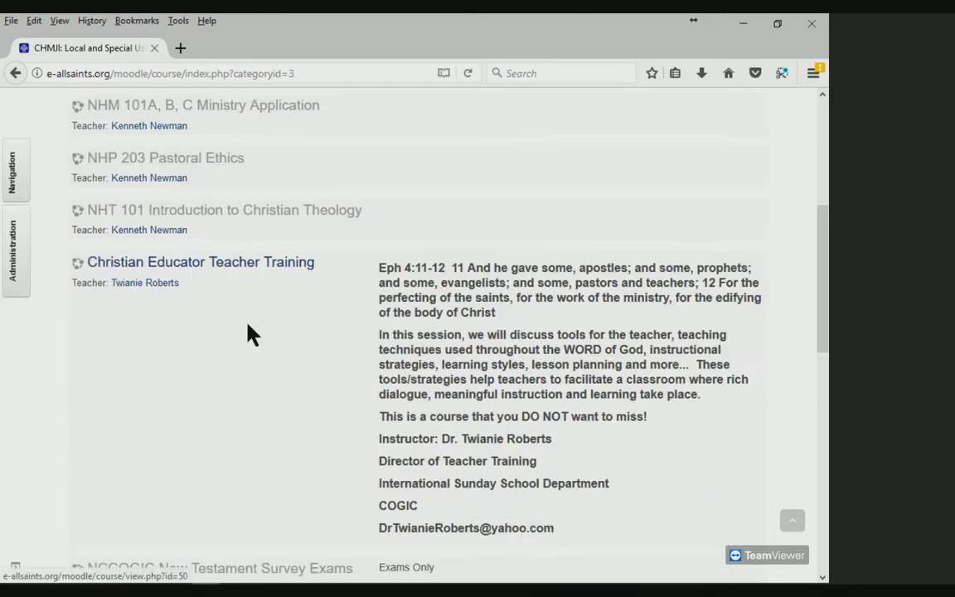
click(239, 263)
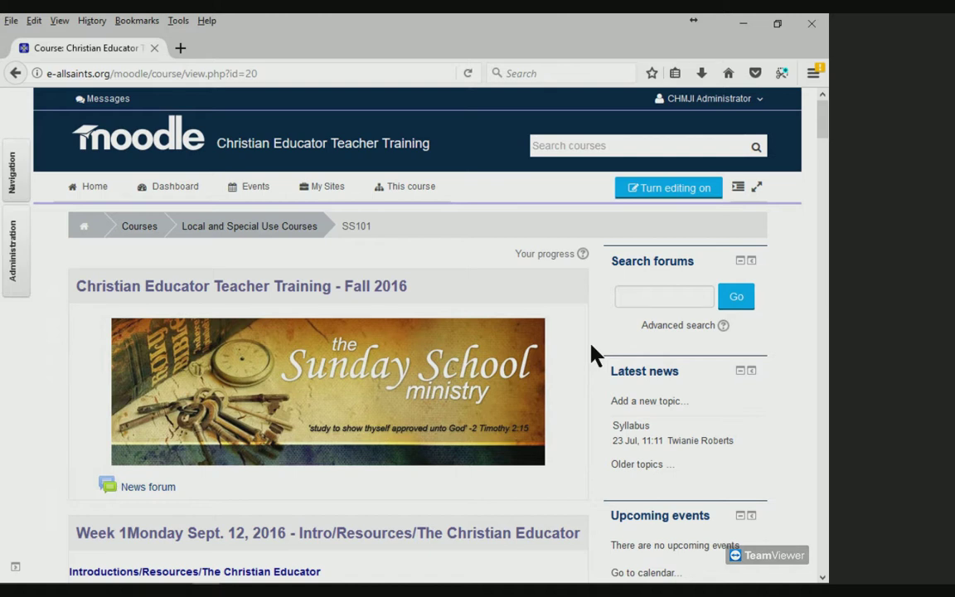
Look through the Christian Educator Teacher Training course's weekly sections, examining their headings, images, assignments and attached resources.
scroll(593, 354, down, 5)
scroll(594, 354, down, 2)
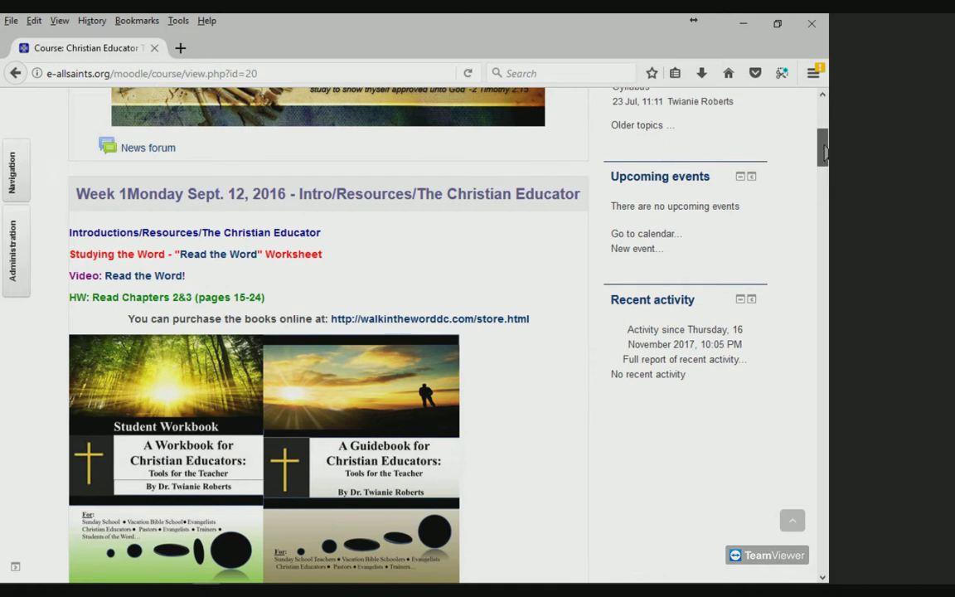
drag(825, 149, 825, 216)
scroll(649, 305, down, 3)
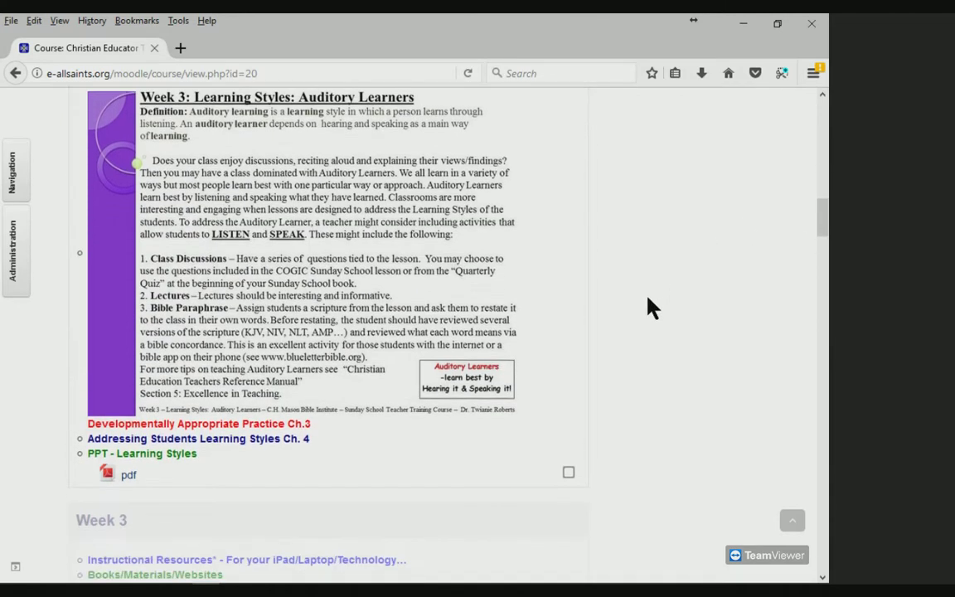
scroll(650, 306, down, 5)
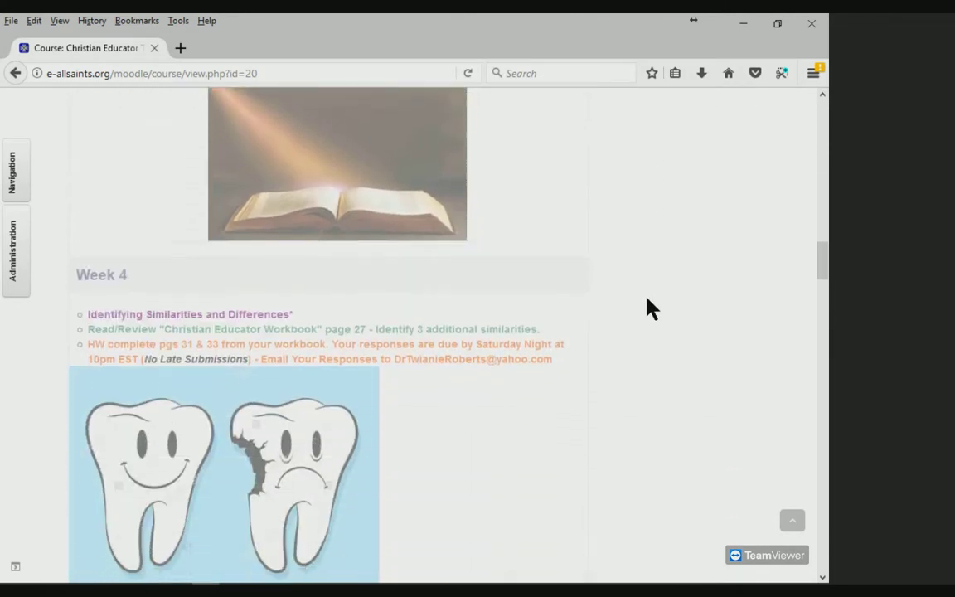
scroll(650, 309, down, 3)
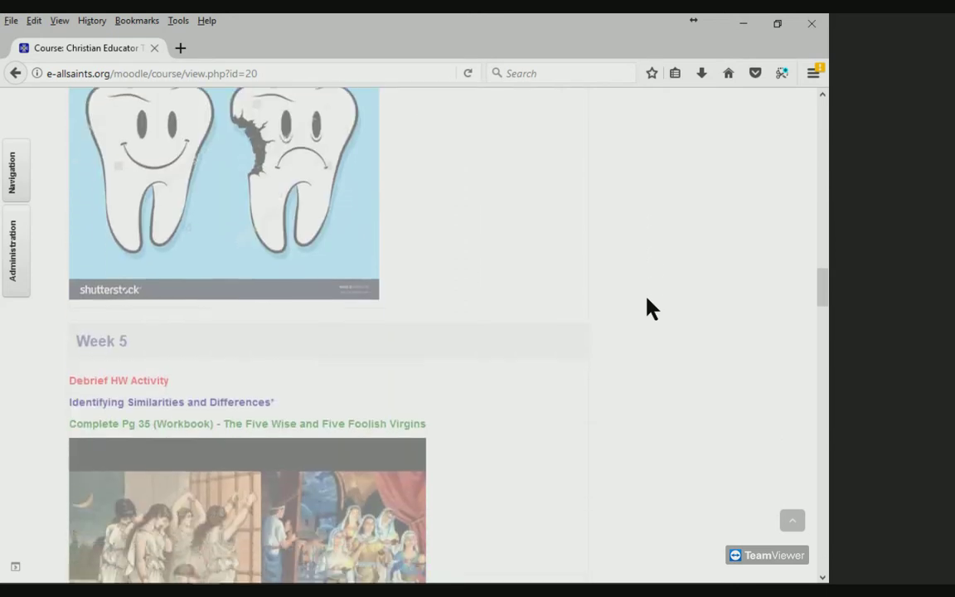
scroll(650, 309, down, 5)
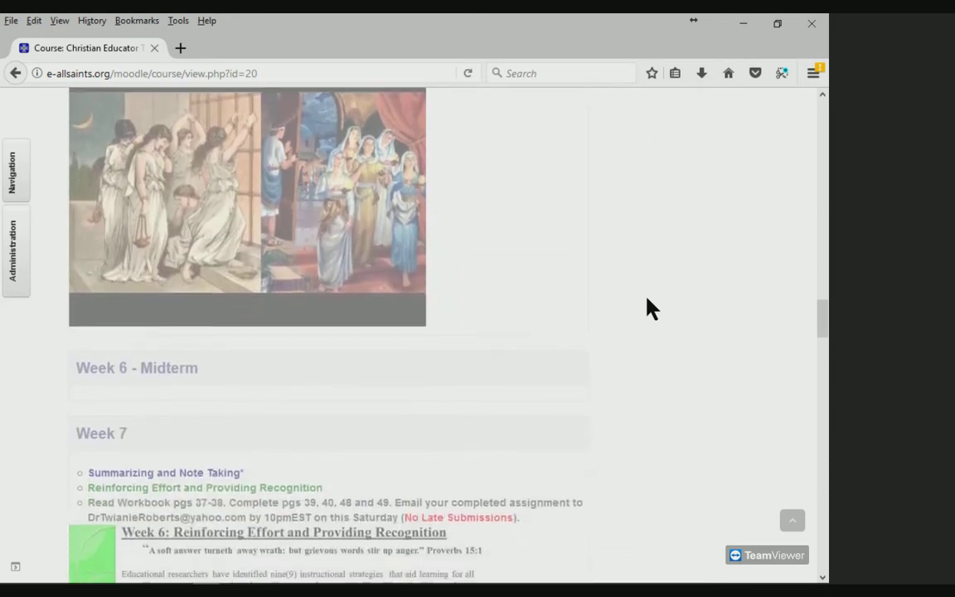
scroll(650, 308, down, 4)
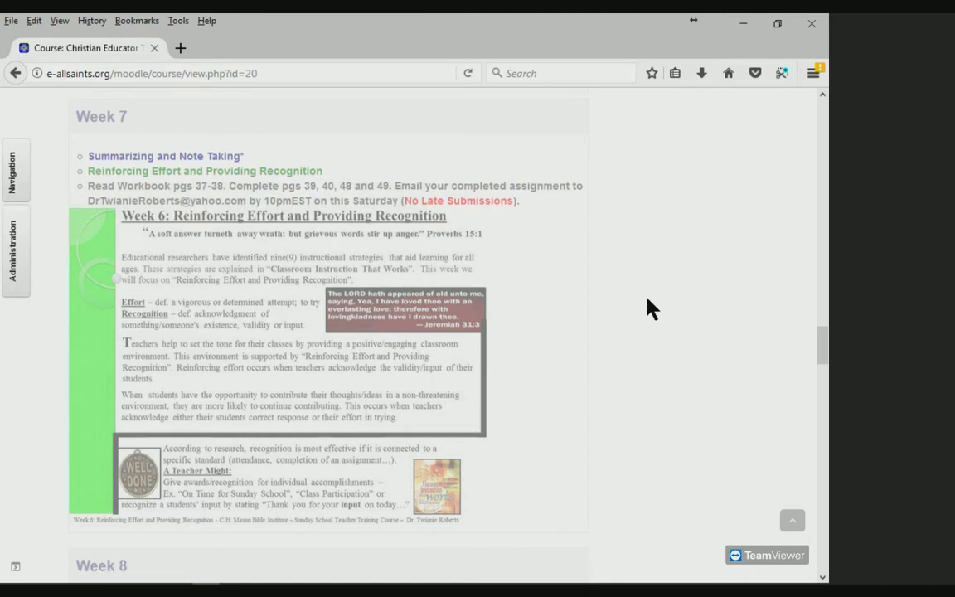
scroll(650, 308, down, 5)
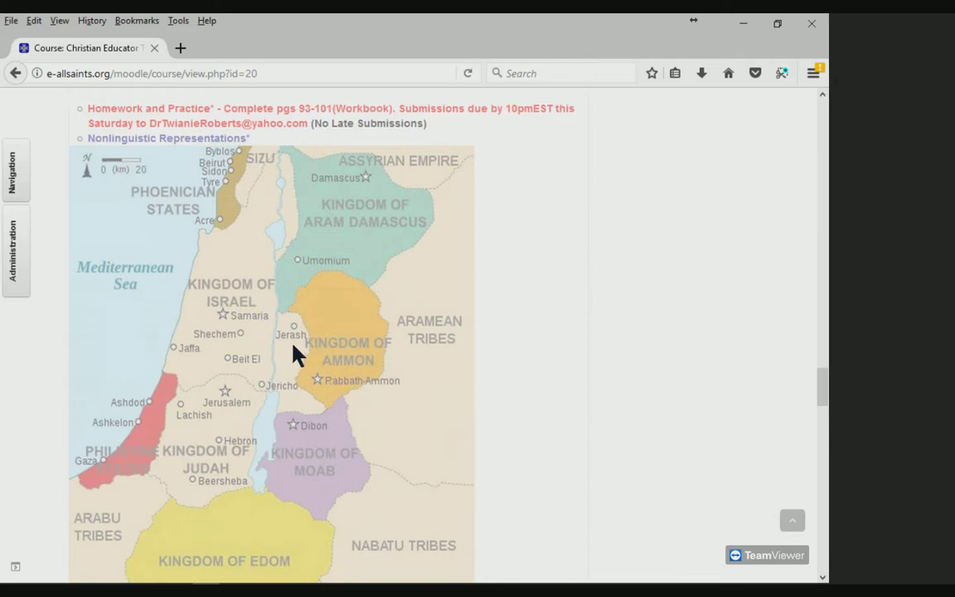
Go back to the Week 3 section, highlight its heading, and return to the start of the course page.
scroll(294, 345, up, 12)
scroll(295, 345, up, 1)
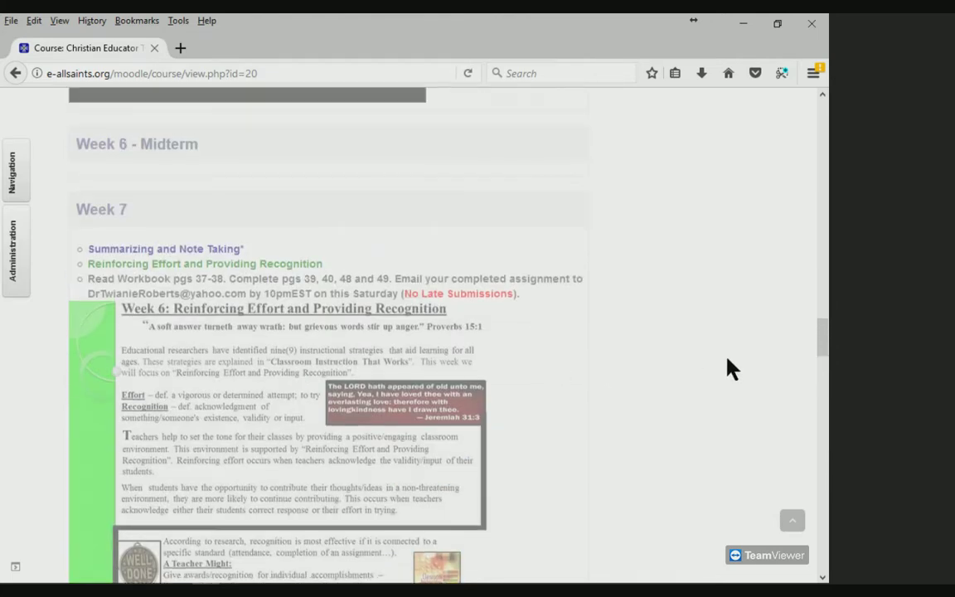
drag(815, 336, 823, 244)
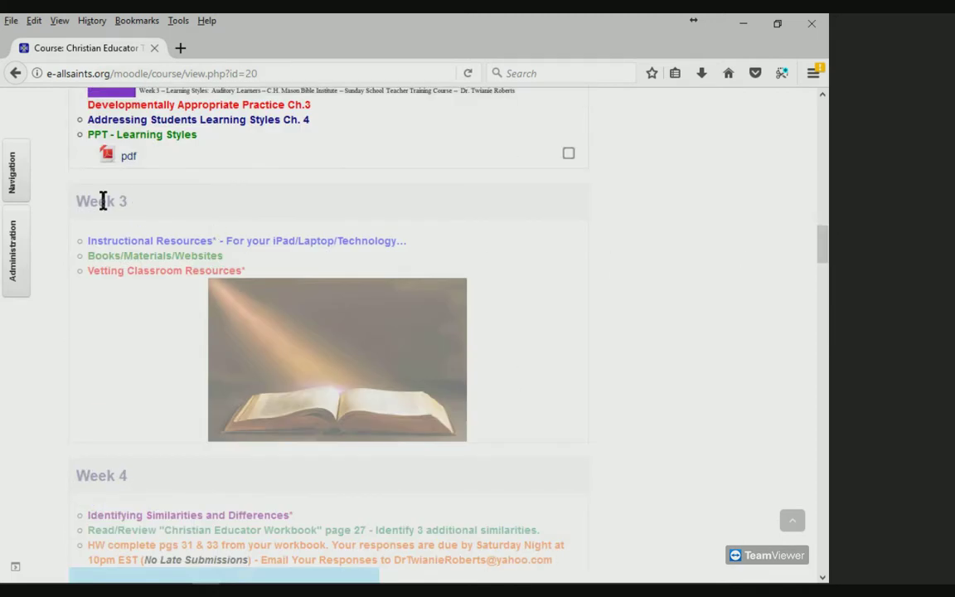
drag(87, 202, 128, 202)
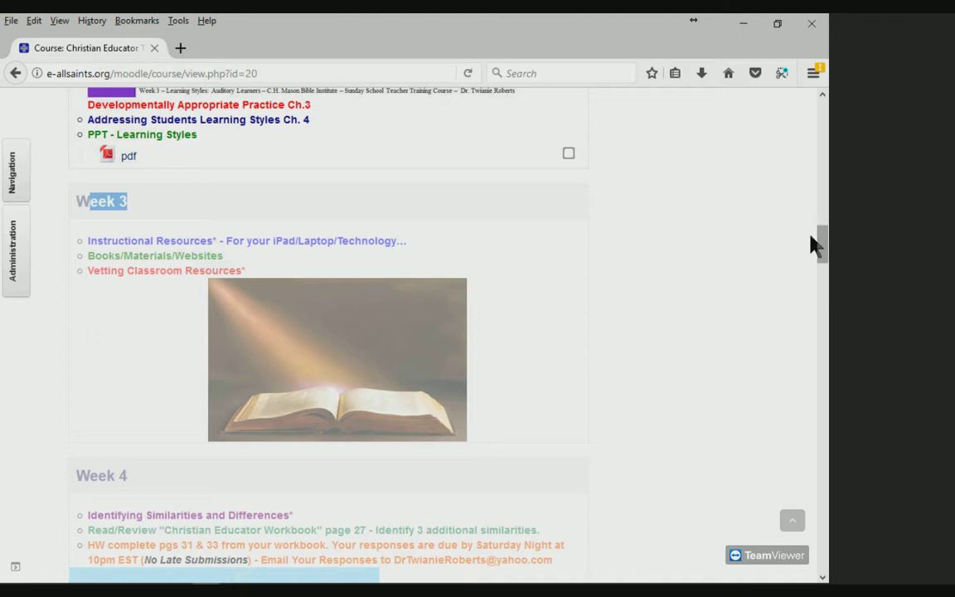
click(758, 234)
drag(811, 244, 820, 114)
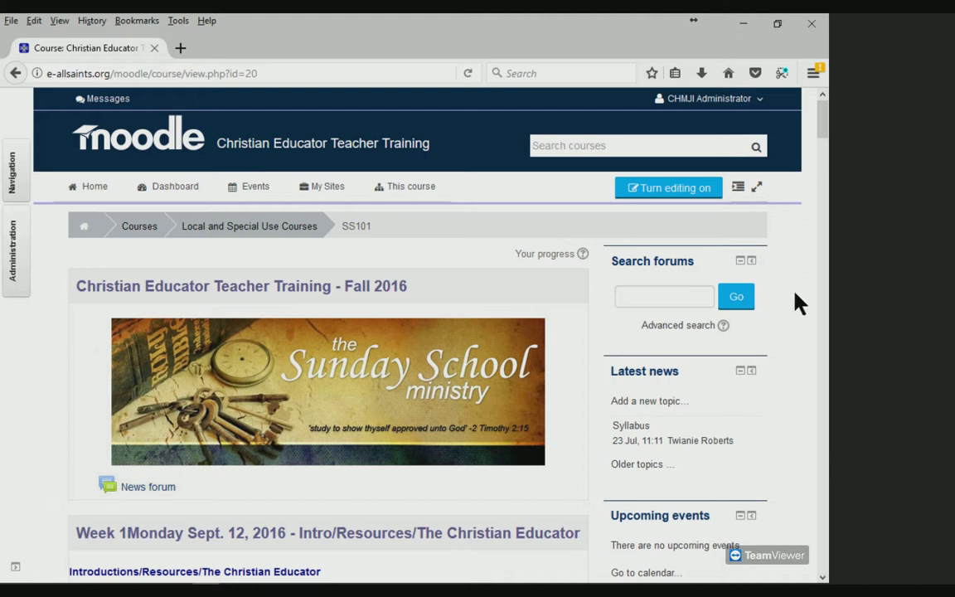
Examine the Christian Educator Teacher Training banner, Week 1 resources and side blocks, ending at the start of the page.
scroll(795, 303, down, 3)
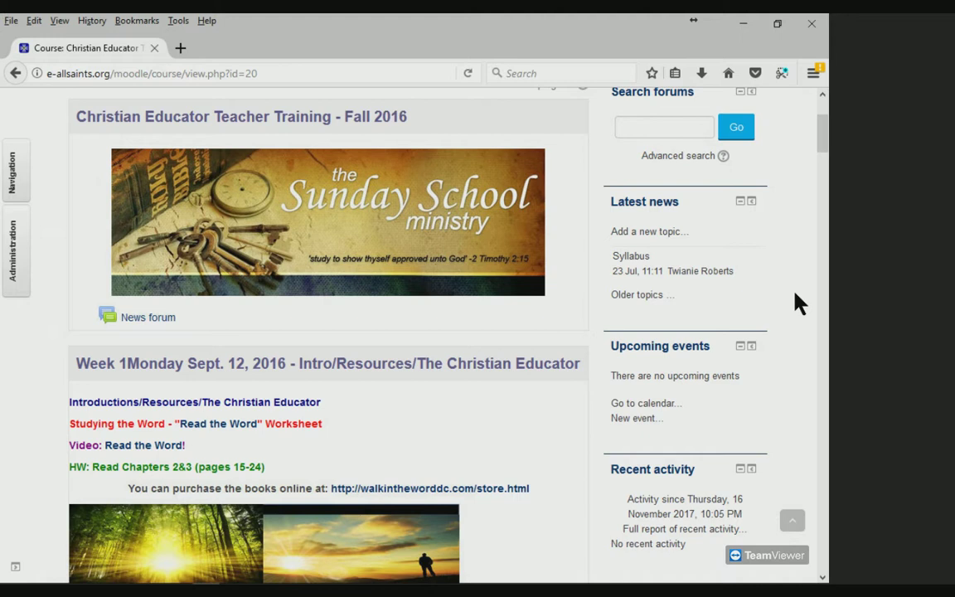
scroll(796, 302, down, 5)
scroll(796, 303, up, 8)
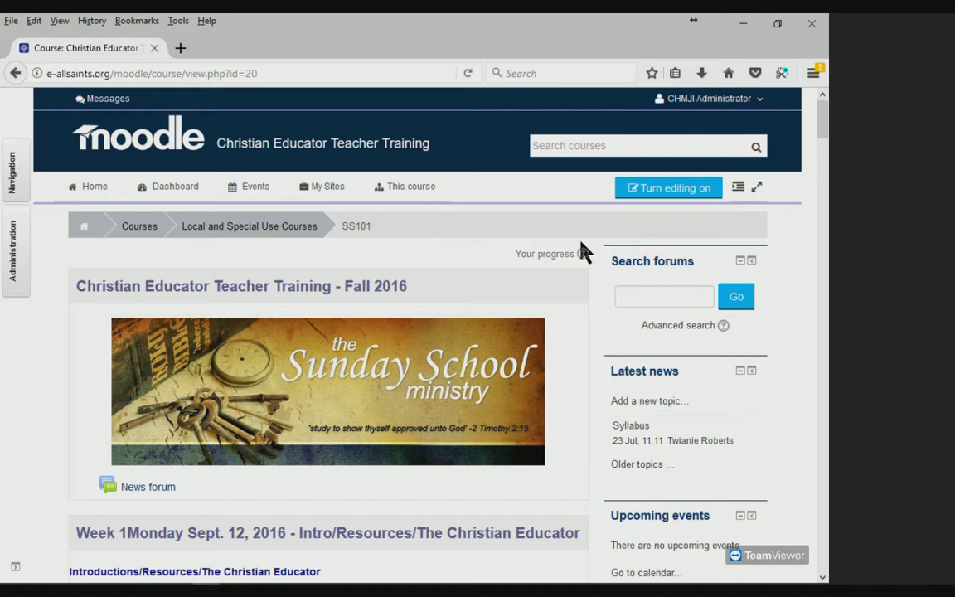
scroll(580, 252, down, 4)
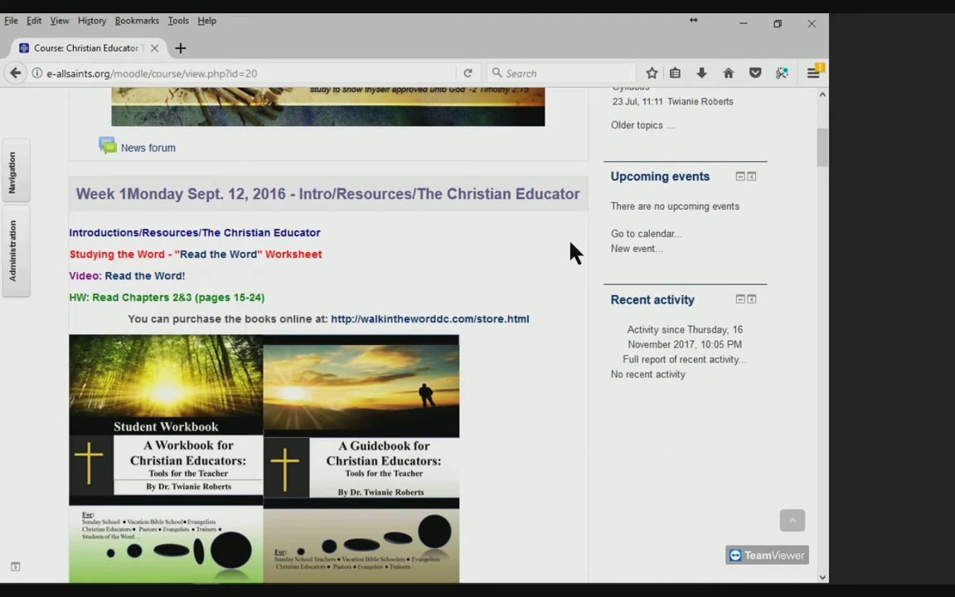
scroll(575, 252, up, 4)
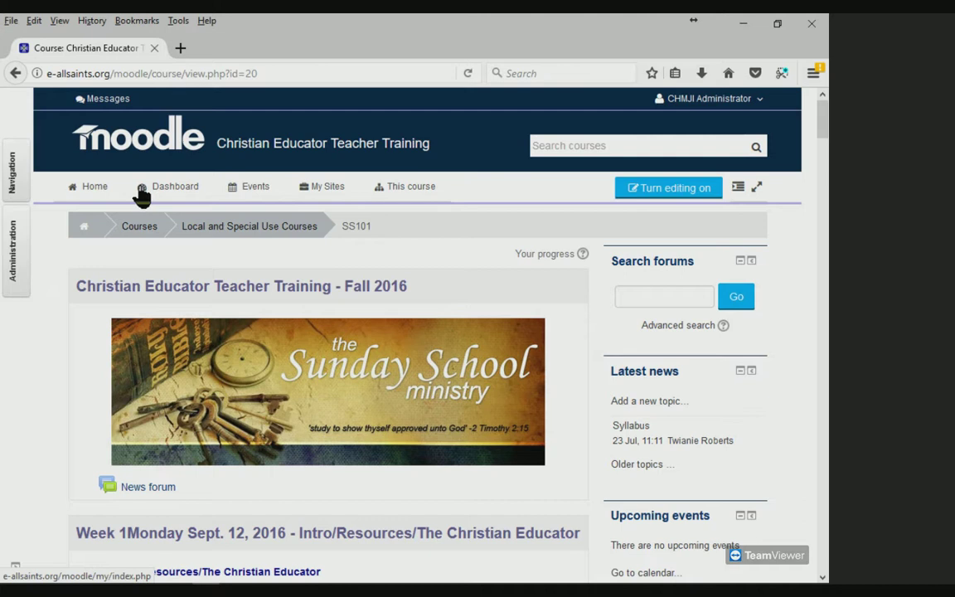
Expand the current course and site pages in the course navigation tree, and go to the site home page.
click(13, 184)
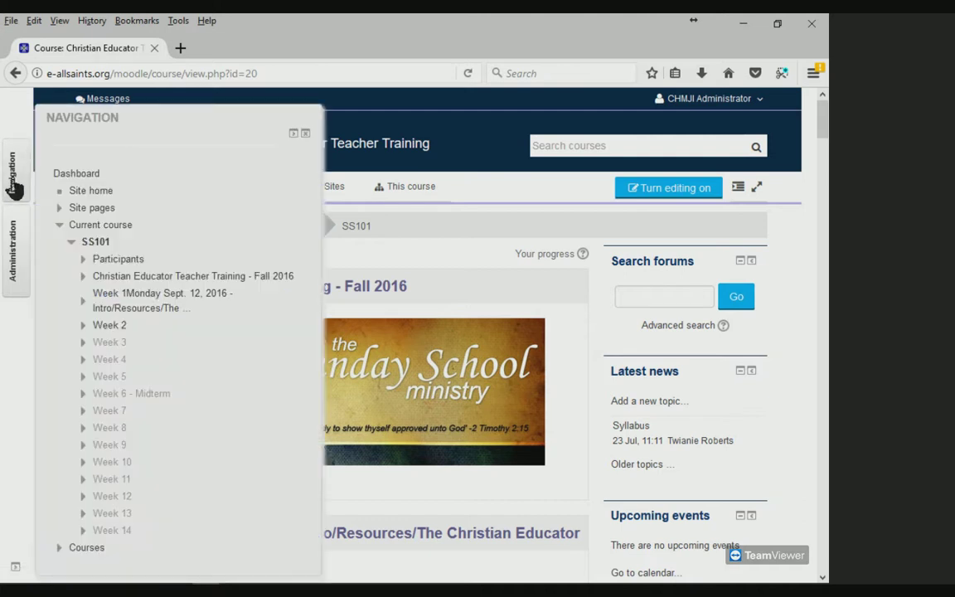
click(62, 230)
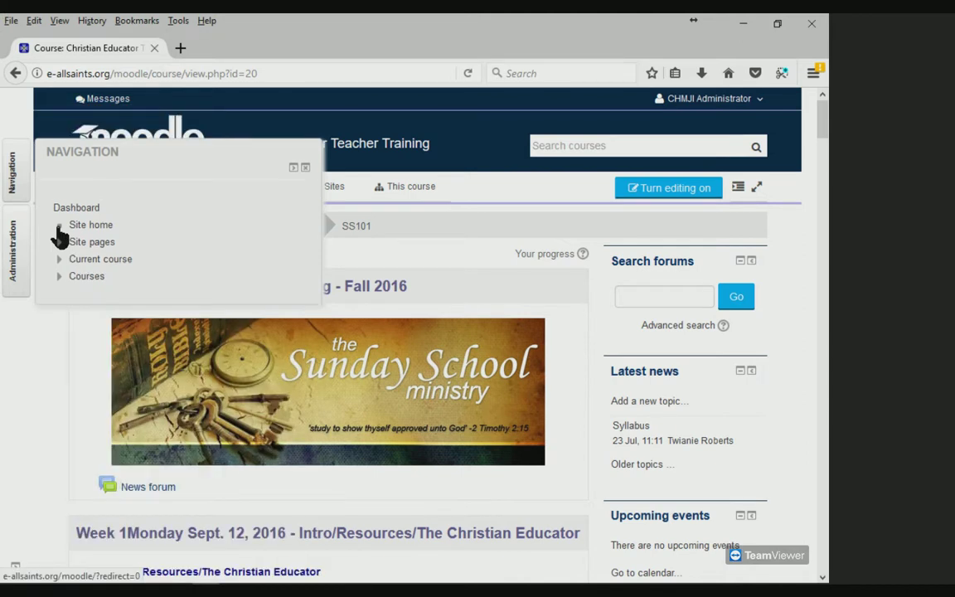
click(76, 262)
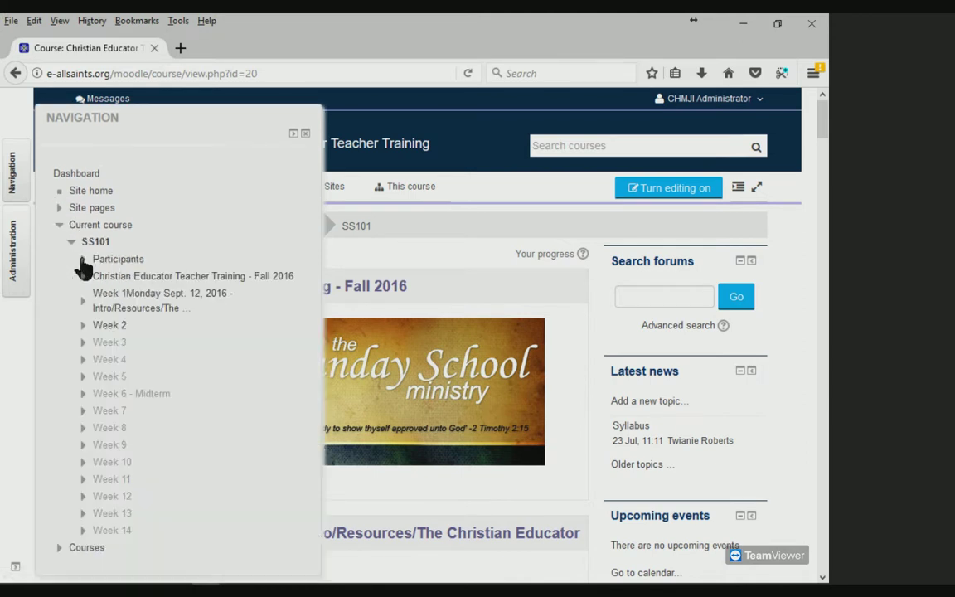
click(60, 209)
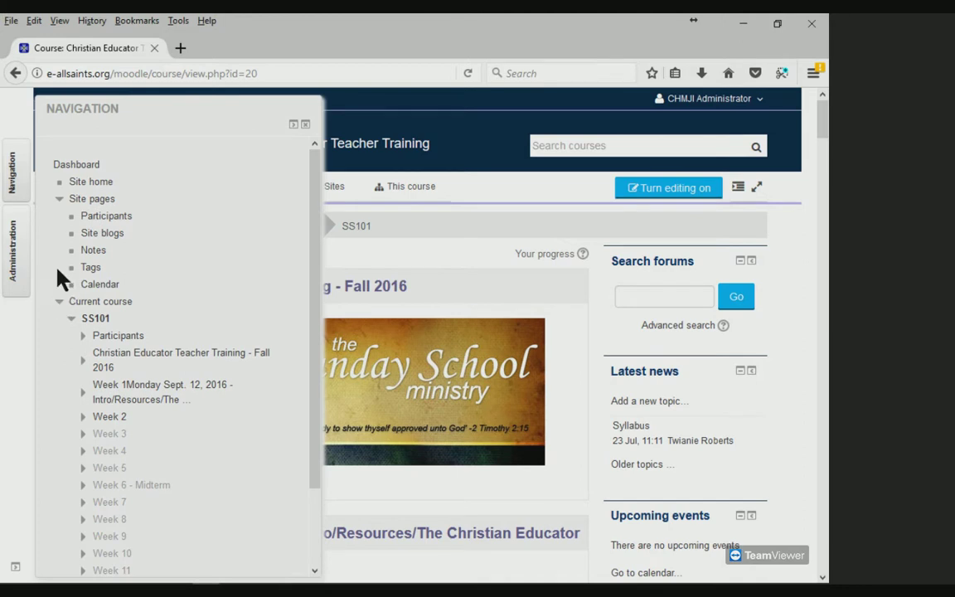
click(79, 184)
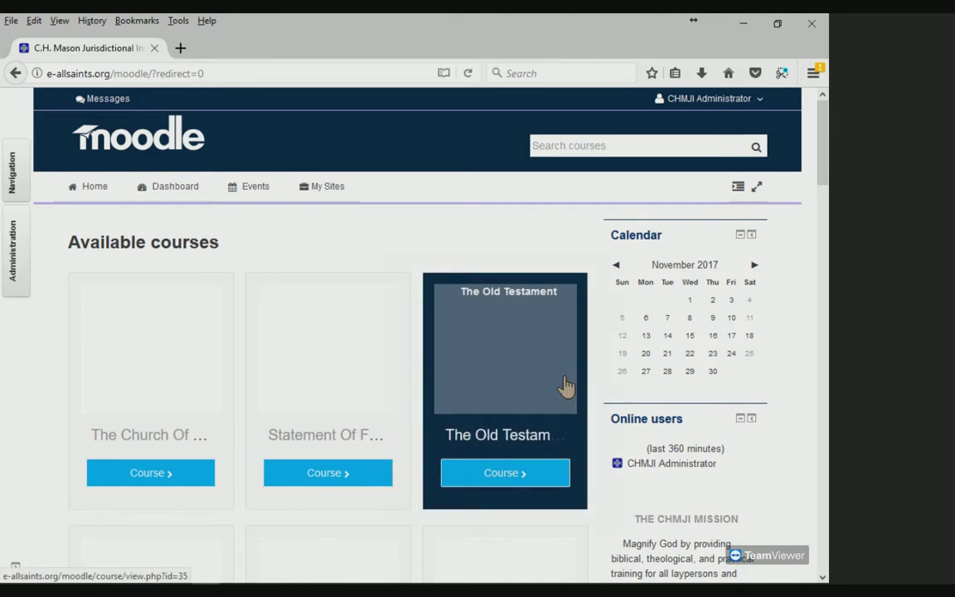
Look through the site home page's available courses down to the course categories, and return to the start of the page.
scroll(564, 385, down, 4)
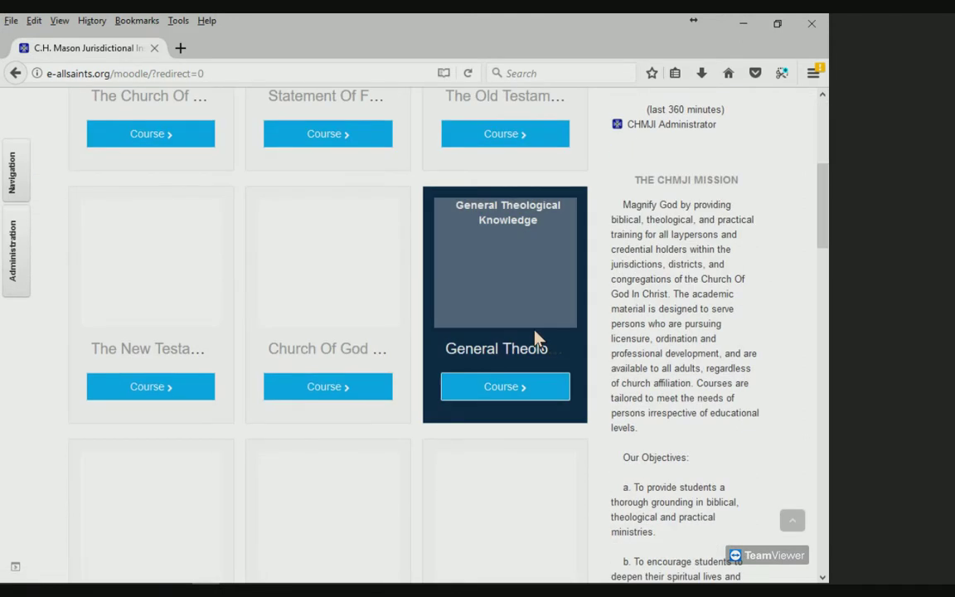
scroll(535, 338, down, 3)
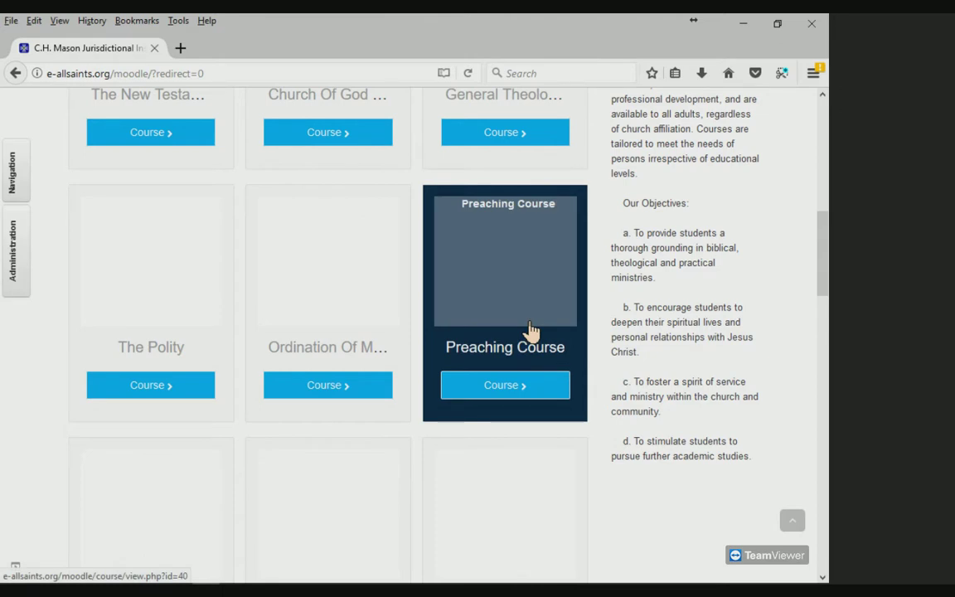
scroll(531, 329, down, 3)
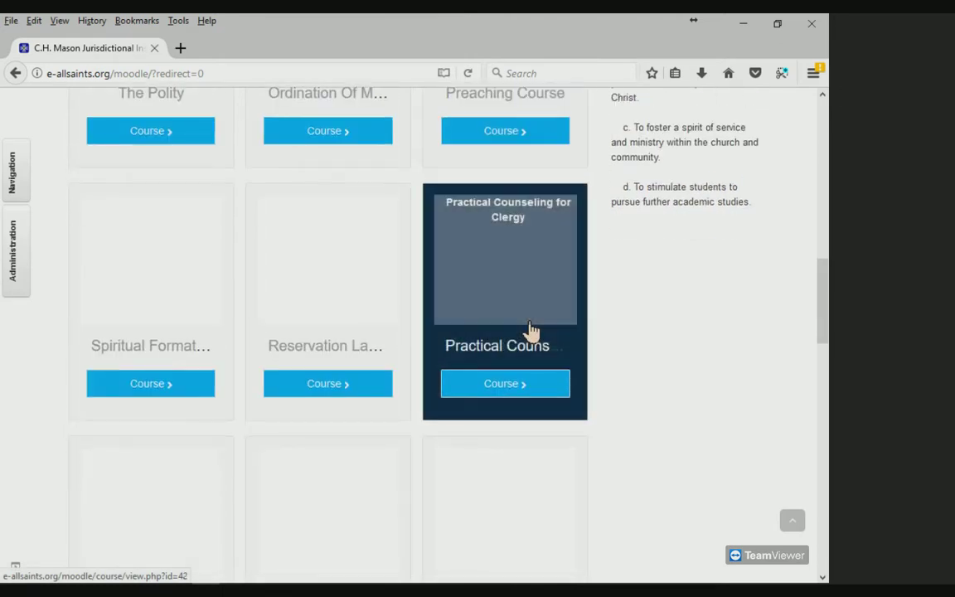
scroll(532, 330, down, 2)
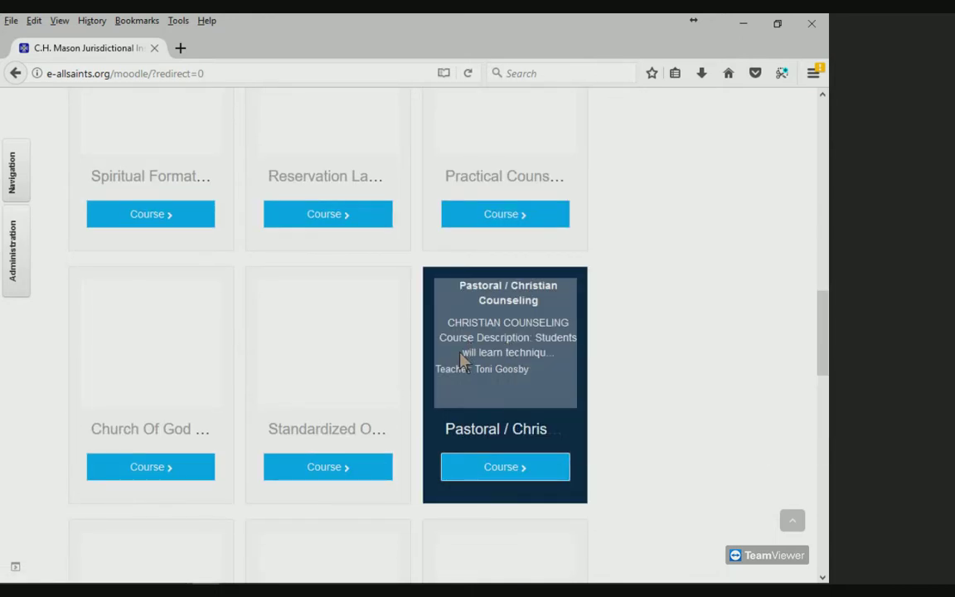
scroll(462, 358, down, 2)
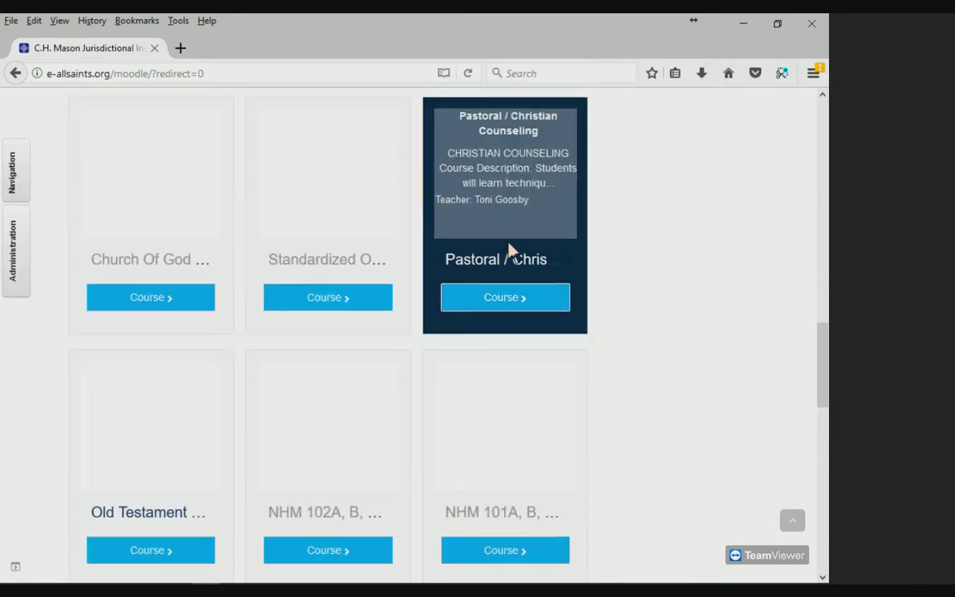
scroll(509, 248, down, 3)
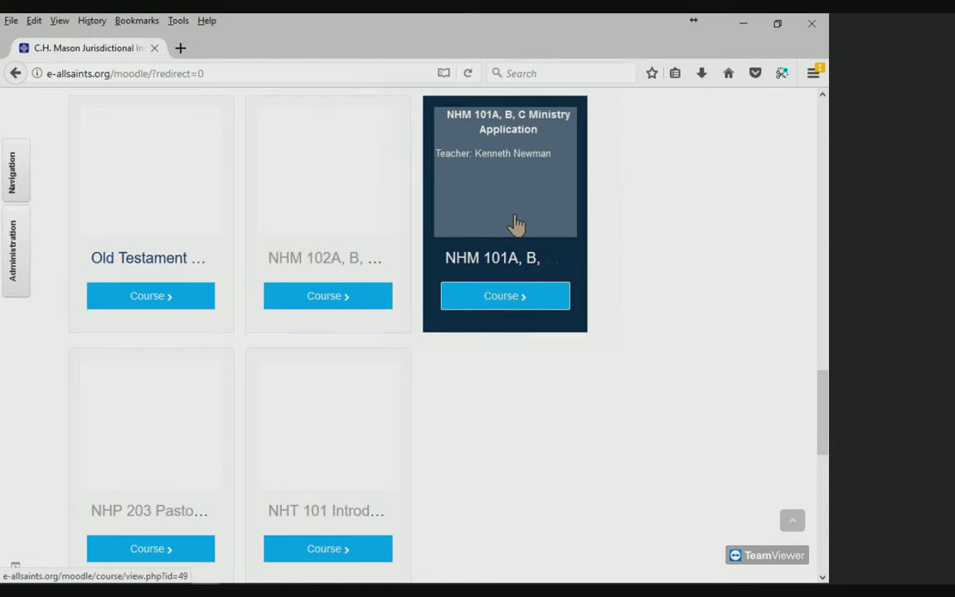
scroll(644, 262, down, 4)
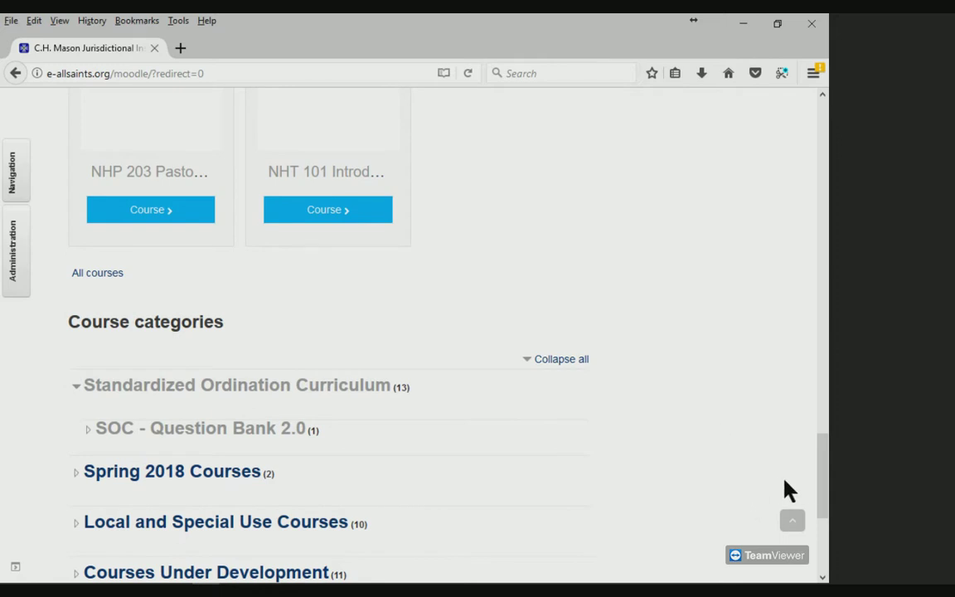
drag(822, 479, 794, 234)
drag(796, 228, 802, 125)
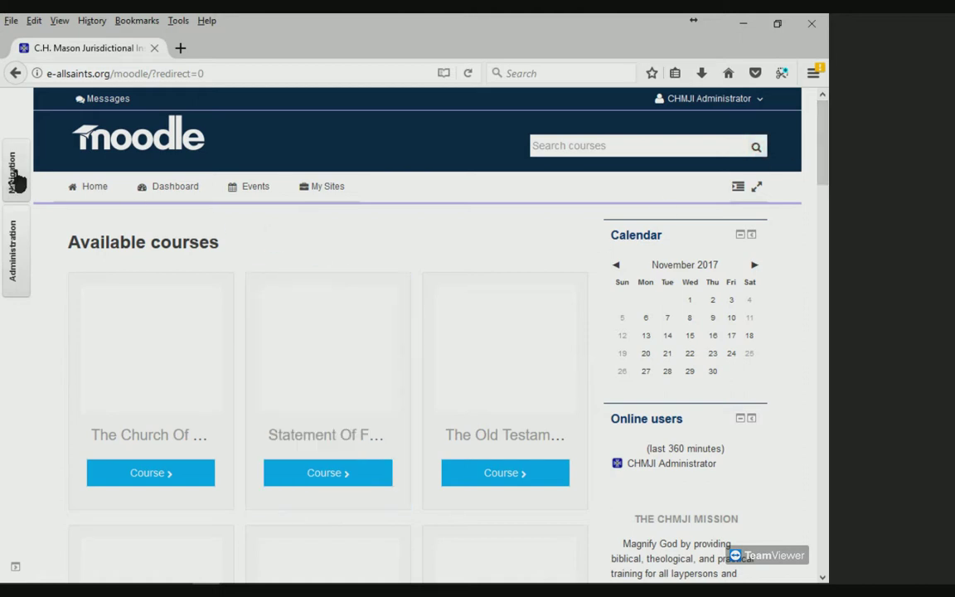
Go to the site's list of all course categories and open the Local and Special Use Courses category.
mouse_move(16, 179)
click(85, 262)
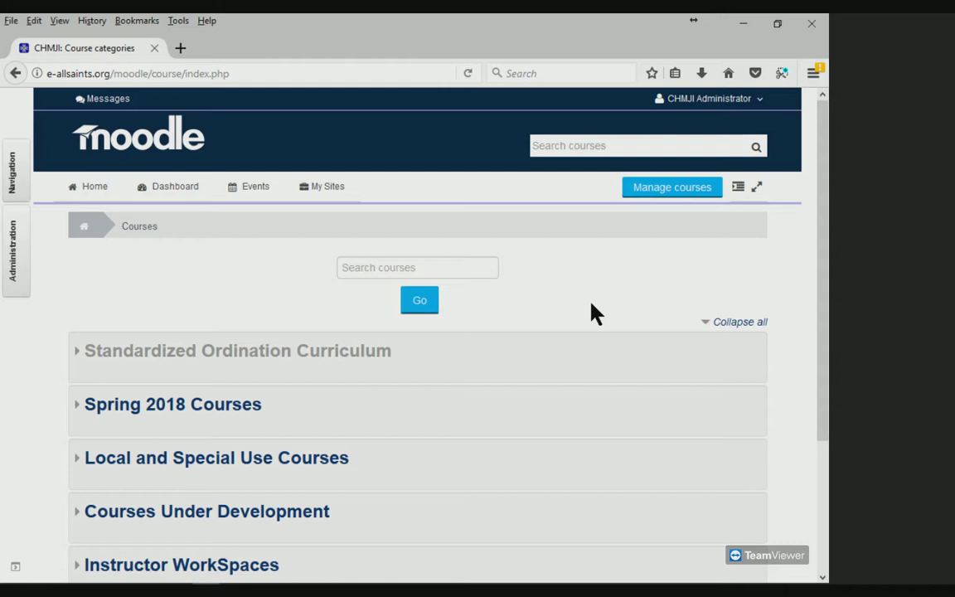
scroll(592, 313, down, 3)
click(289, 302)
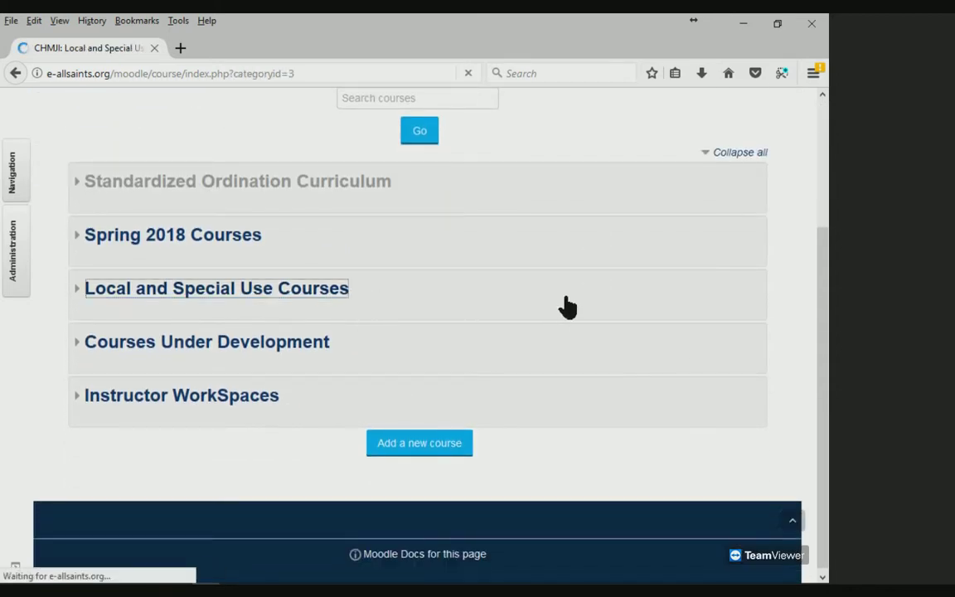
Find the CHMJI Course Development course among the category's listed courses and open it.
scroll(565, 307, down, 1)
scroll(569, 307, down, 10)
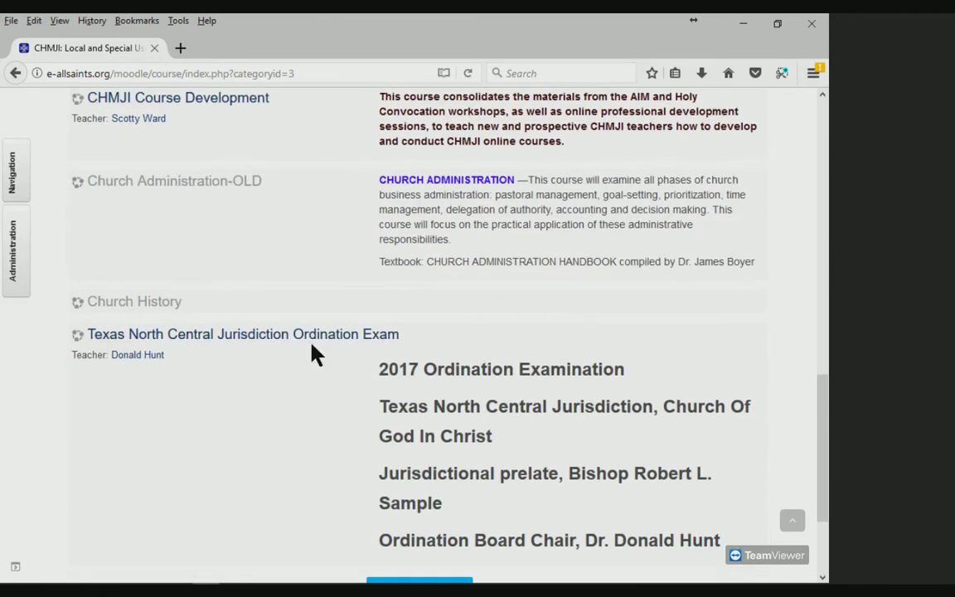
scroll(247, 331, down, 3)
scroll(247, 331, up, 4)
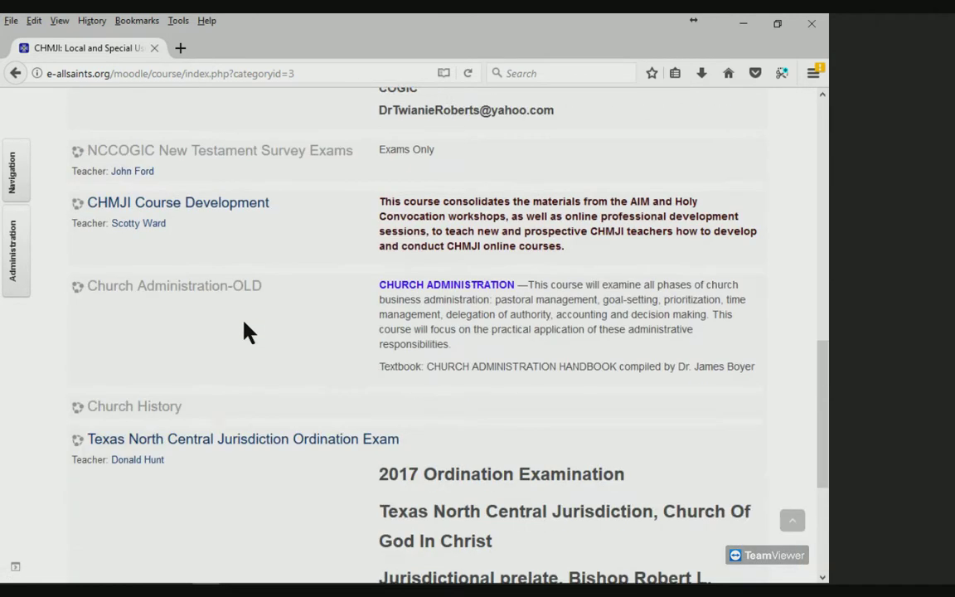
scroll(247, 330, up, 2)
click(225, 375)
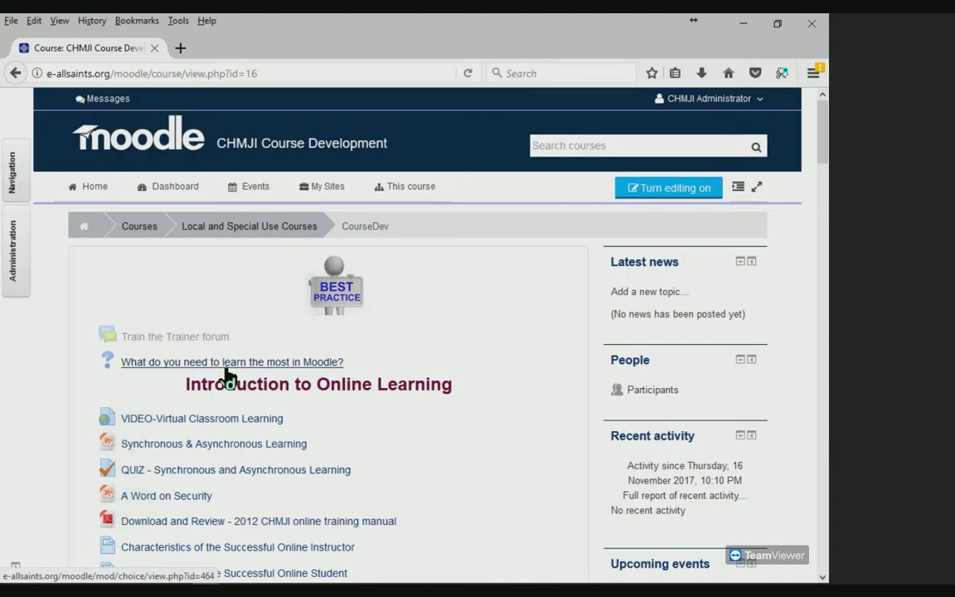
Enable editing mode in the CHMJI Course Development course and show its Topic 1 Moodle Introduction section.
click(664, 195)
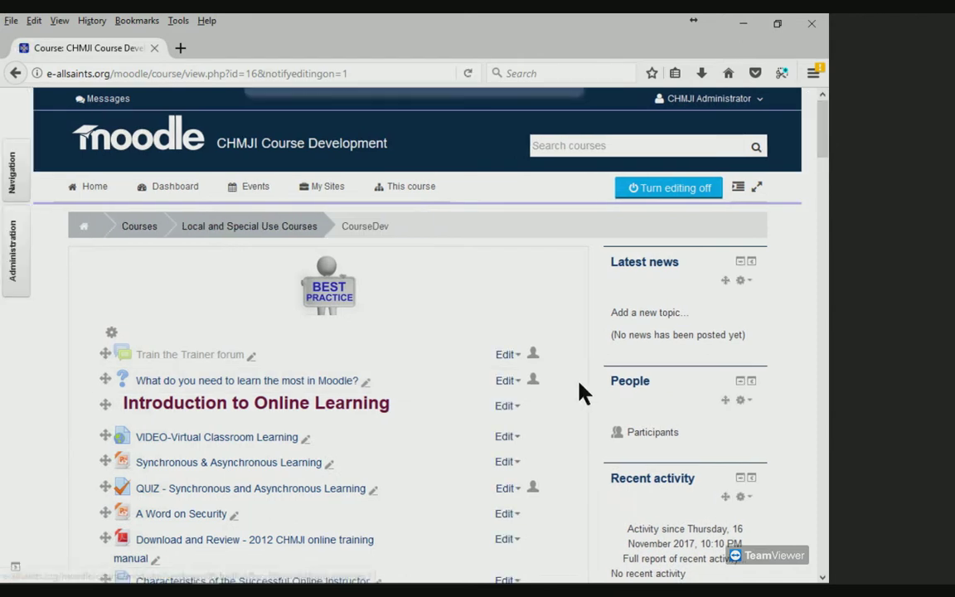
scroll(580, 393, down, 5)
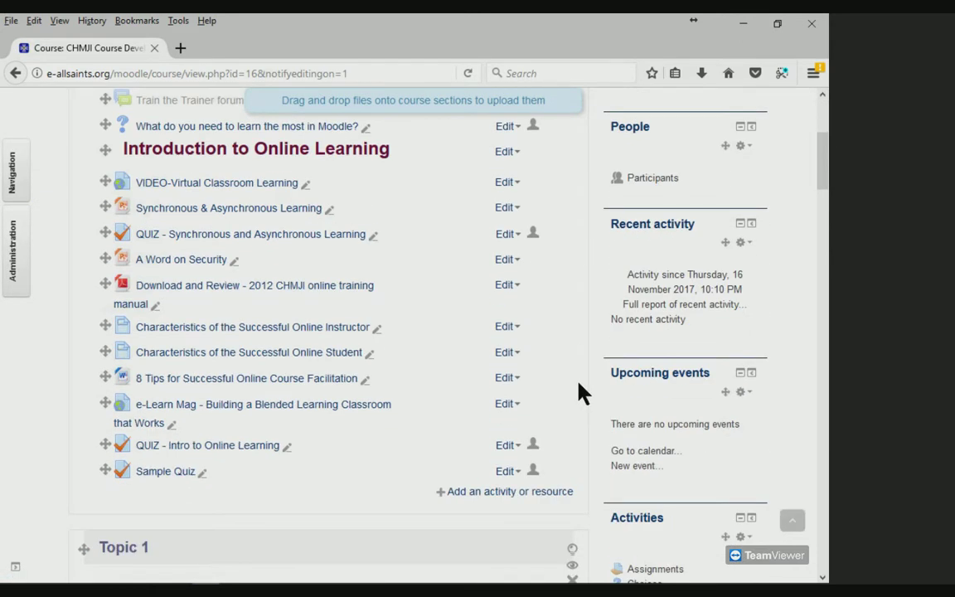
scroll(581, 393, down, 3)
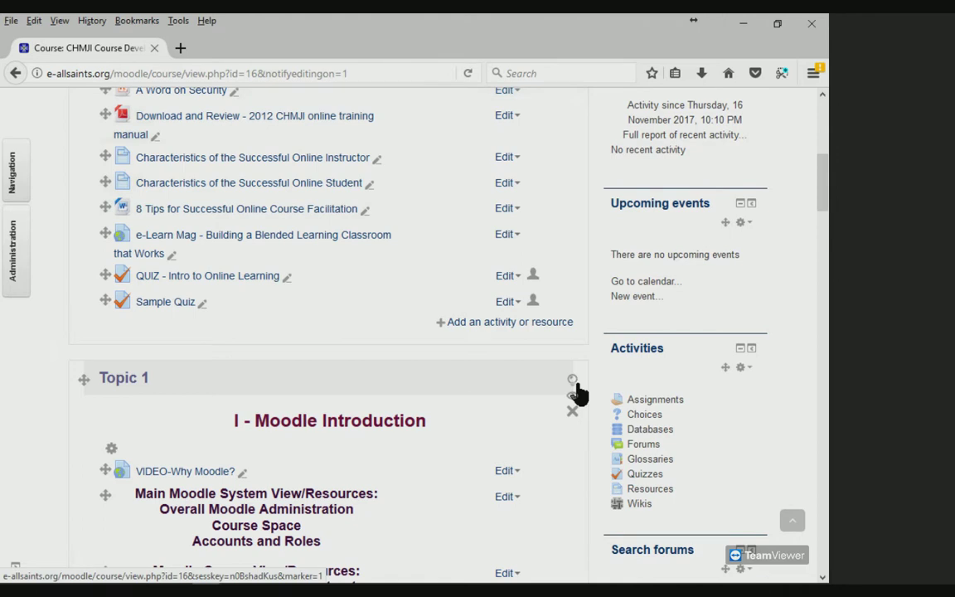
scroll(578, 393, down, 3)
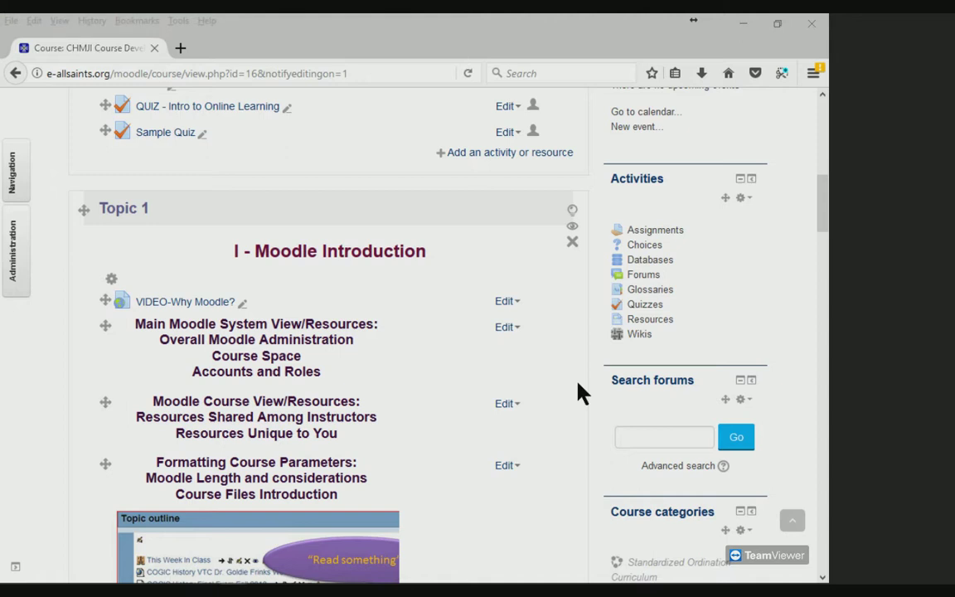
Switch to PowerPoint by launching it from the installed Windows programs.
mouse_move(373, 580)
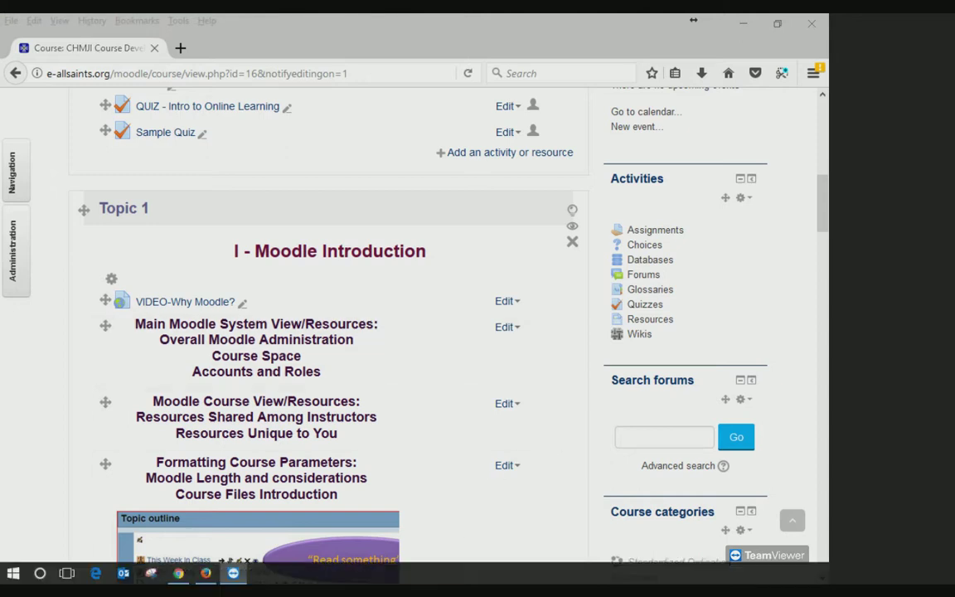
click(13, 573)
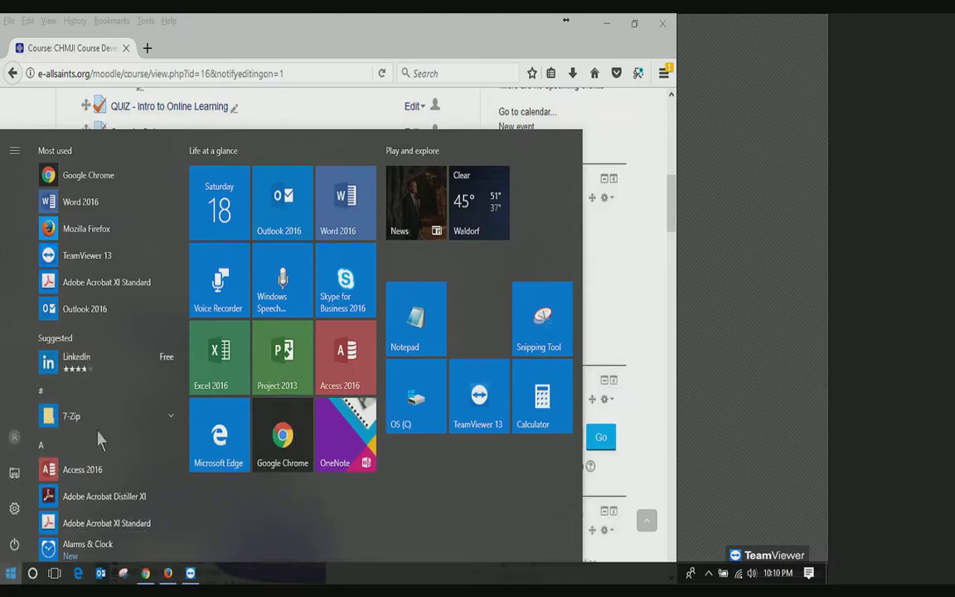
scroll(108, 415, down, 15)
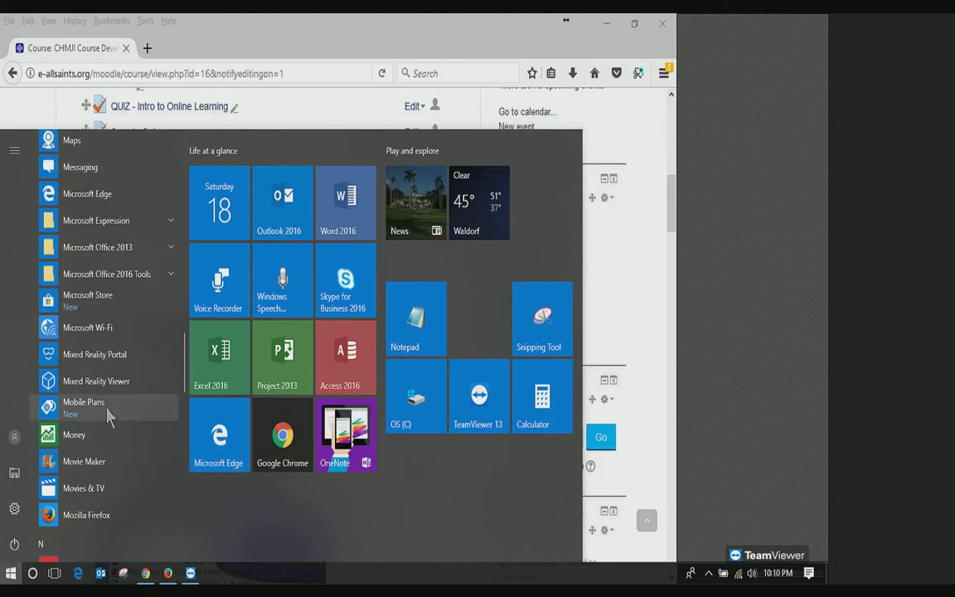
scroll(103, 419, down, 6)
scroll(98, 431, down, 6)
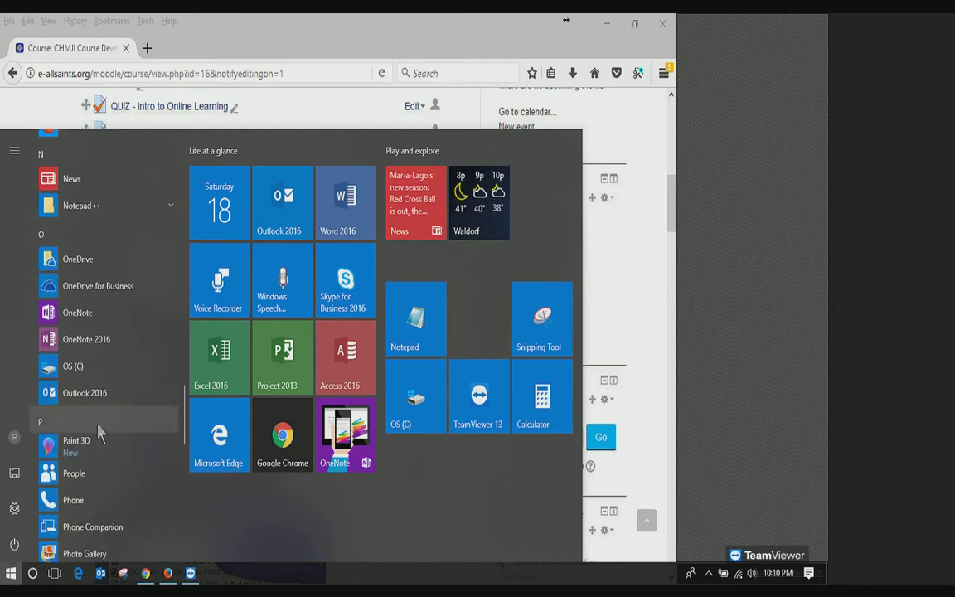
click(89, 415)
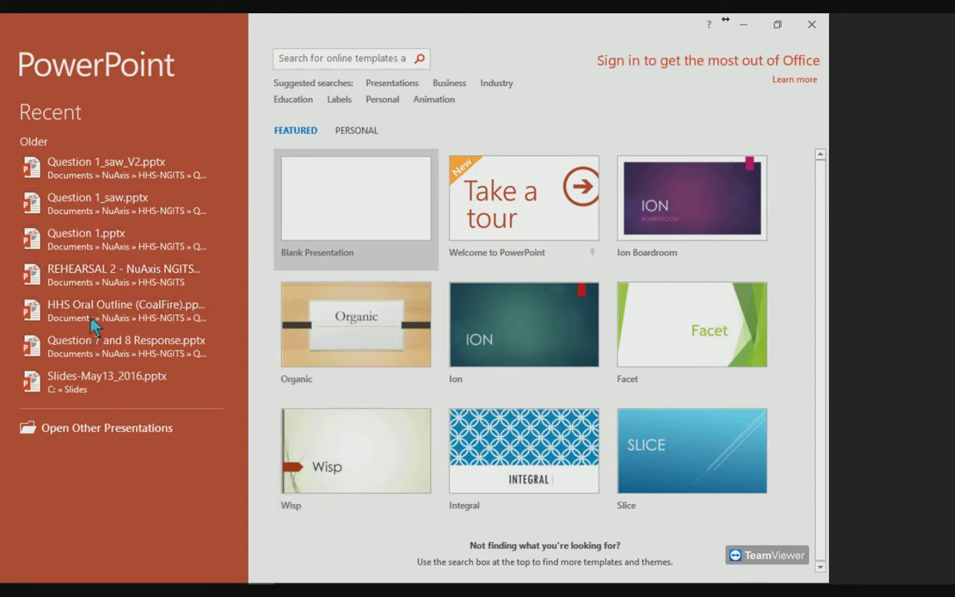
Open the recent presentation REHEARSAL 2 - NuAxis NGITS Oral Presentation.pptx and enable editing on it.
click(91, 285)
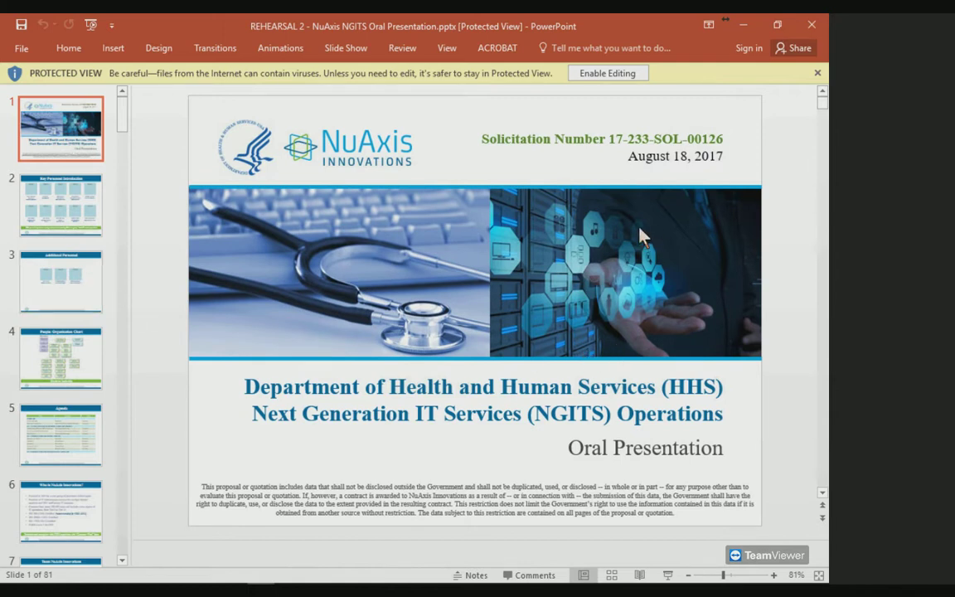
click(20, 49)
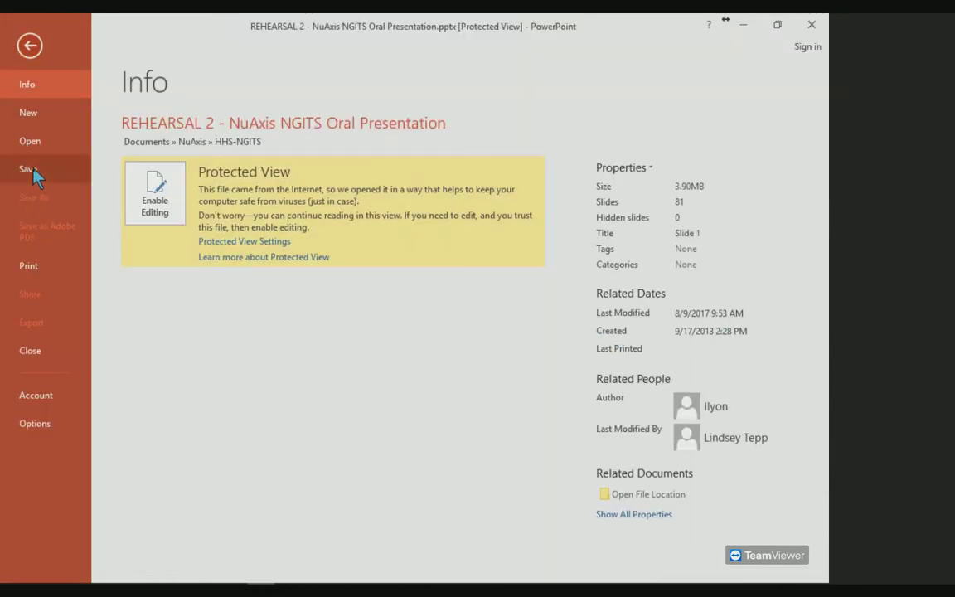
click(153, 197)
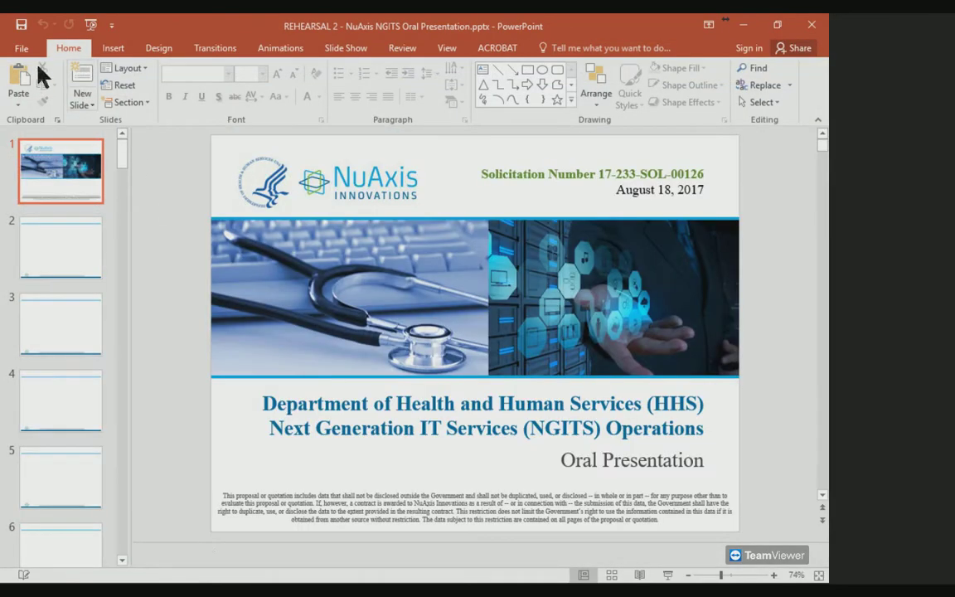
Show the Save As locations for the presentation, and close PowerPoint without saving a copy.
click(21, 48)
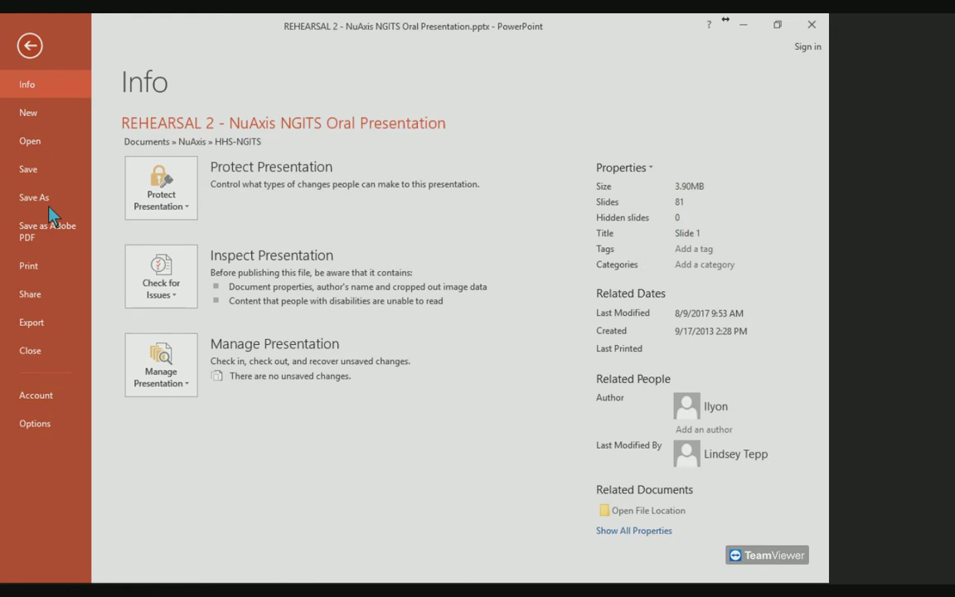
click(37, 199)
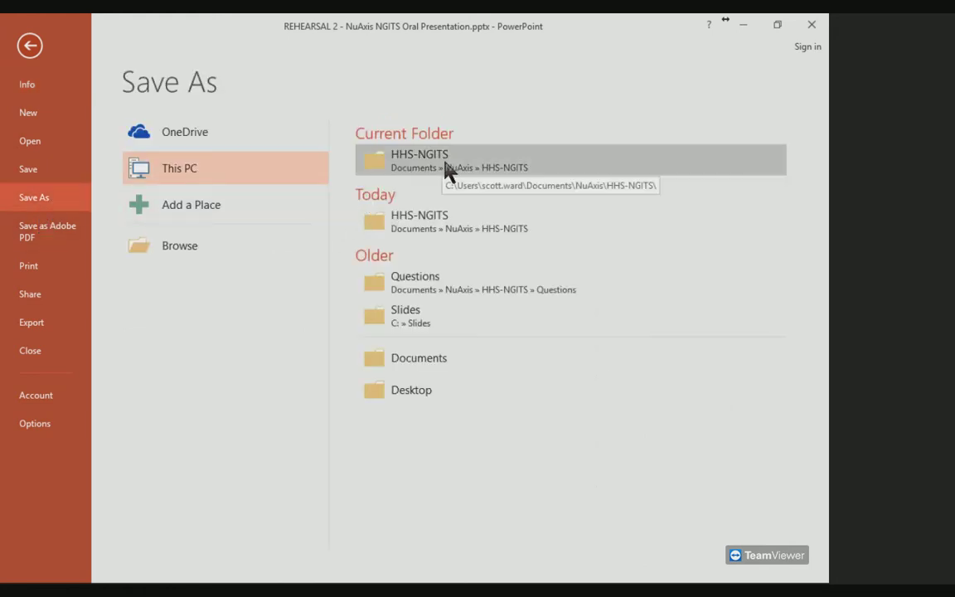
click(814, 26)
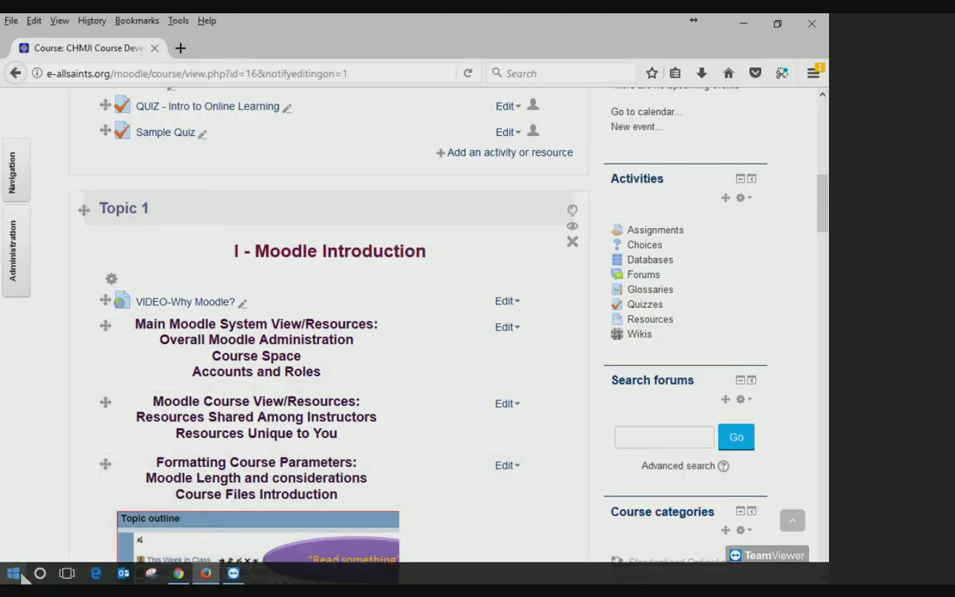
Switch to File Explorer and open the HHS-NGITS folder inside Documents > NuAxis.
click(14, 573)
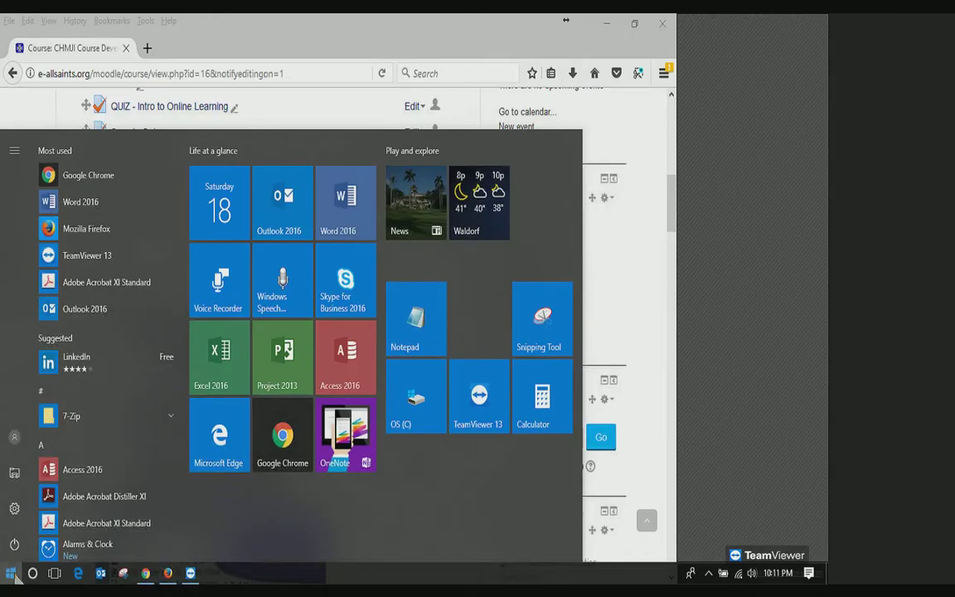
right_click(12, 572)
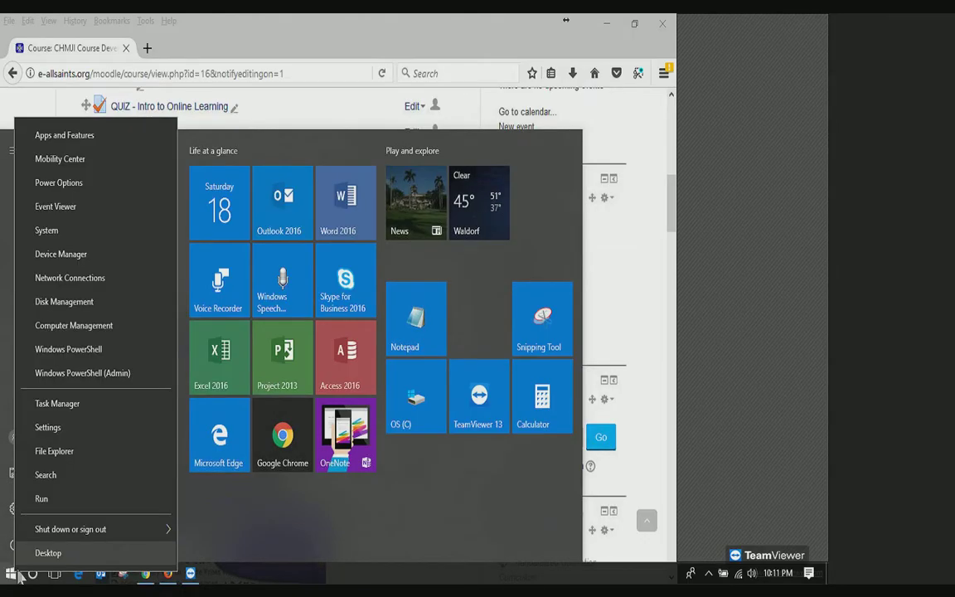
click(58, 450)
double_click(207, 296)
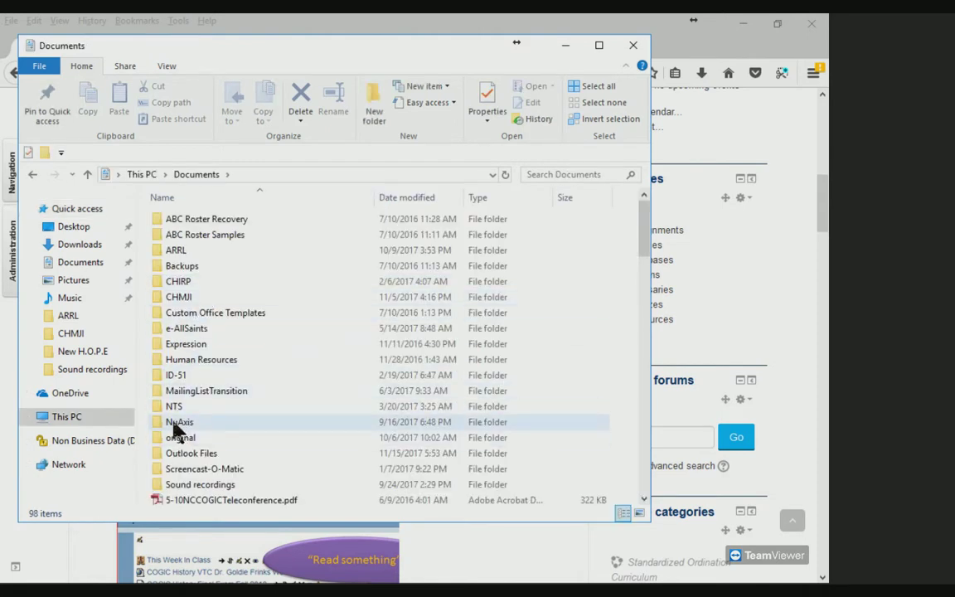
double_click(174, 423)
click(168, 221)
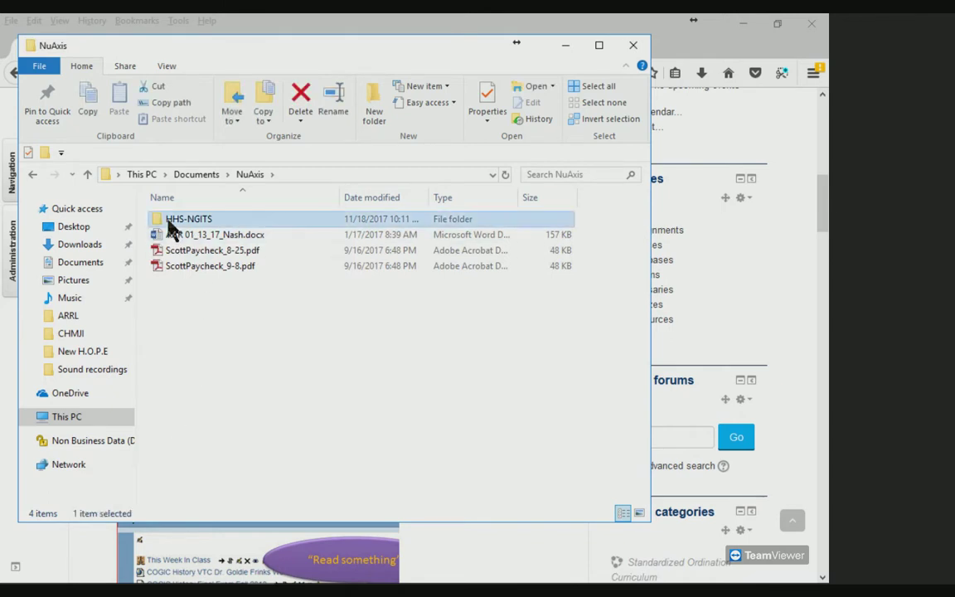
double_click(169, 224)
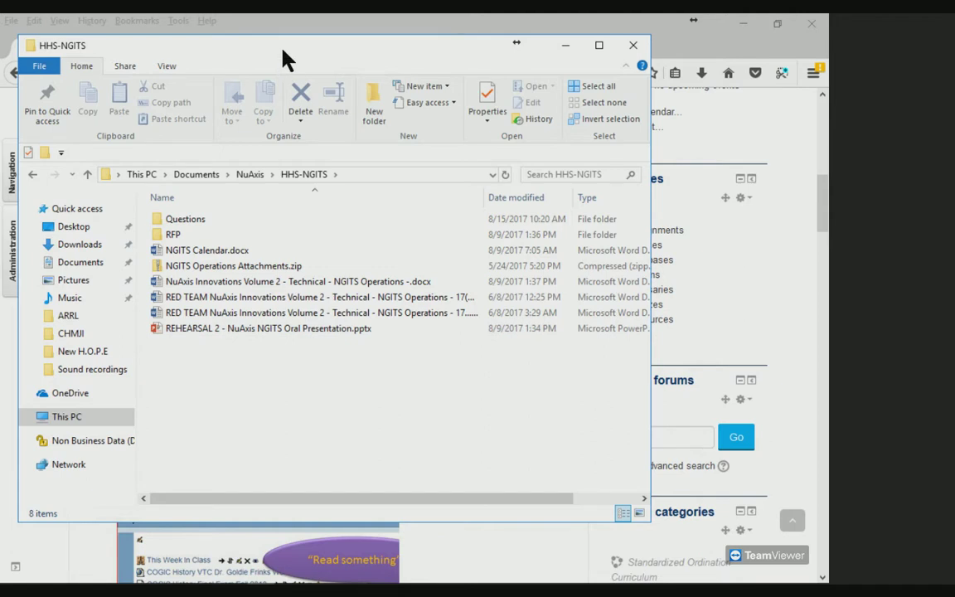
Narrow the folder window beside the course page and upload REHEARSAL 2 - NuAxis NGITS Oral Presentation.pptx from it into Topic 1.
drag(650, 251, 483, 222)
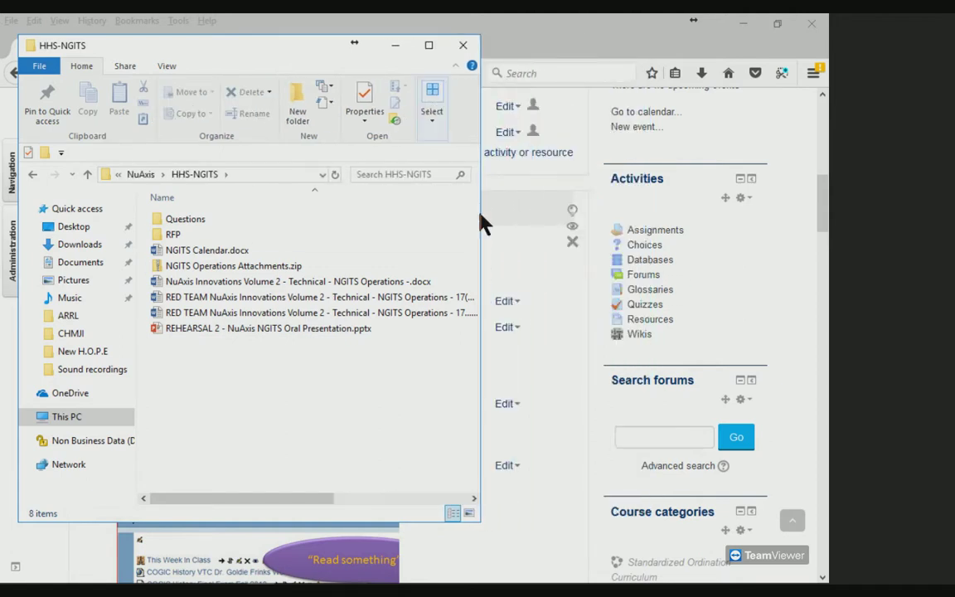
click(179, 330)
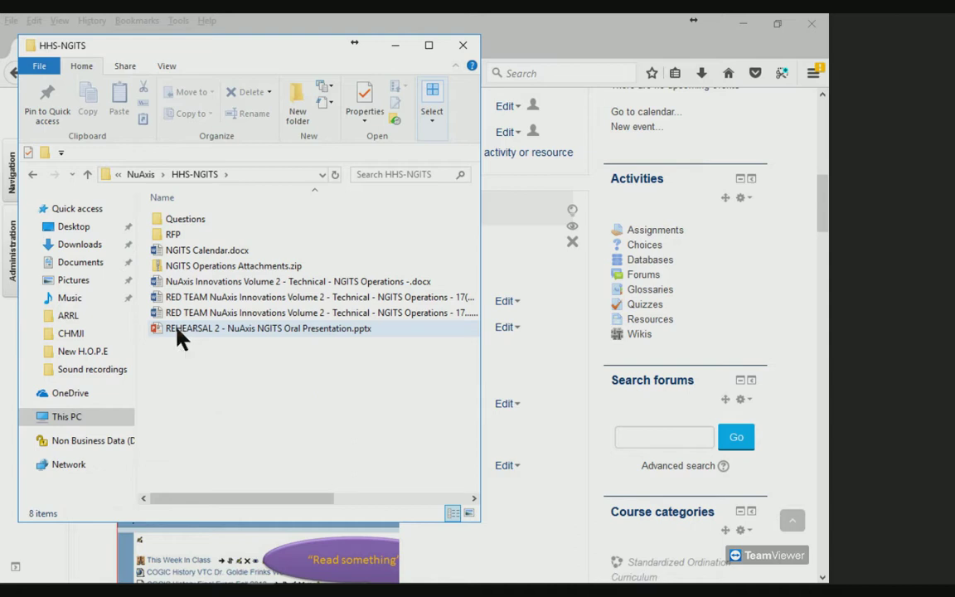
drag(179, 330, 503, 390)
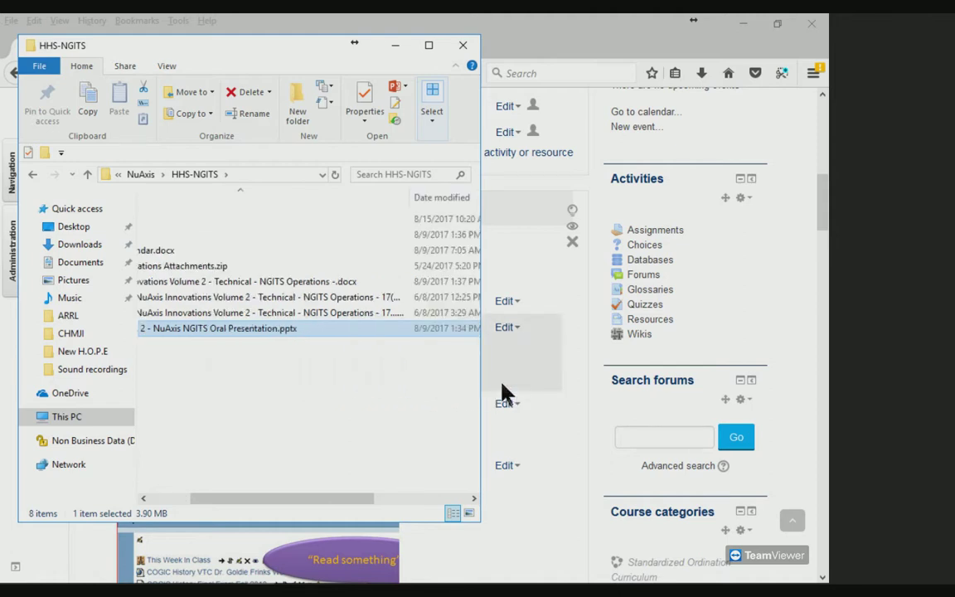
click(396, 45)
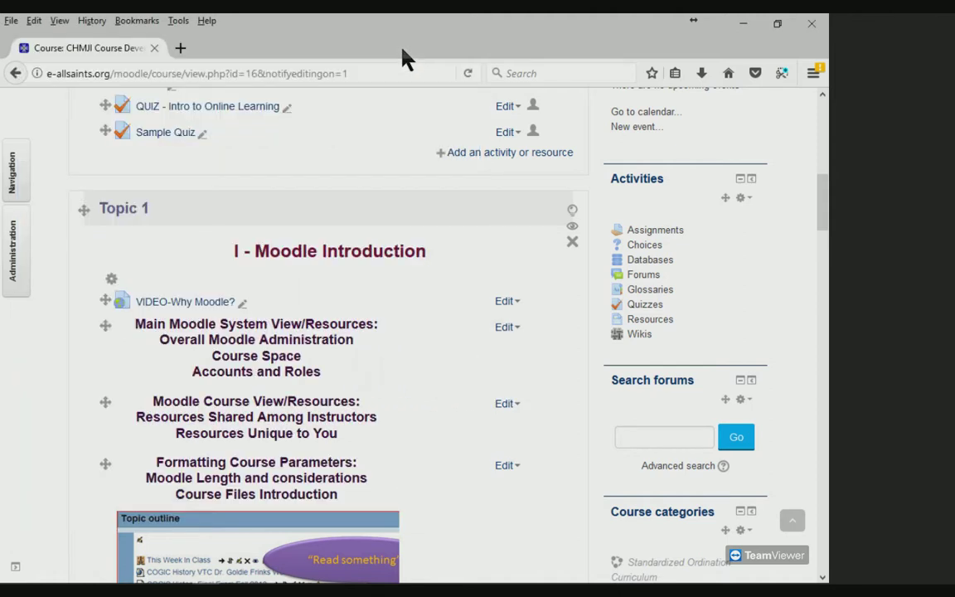
scroll(427, 356, down, 3)
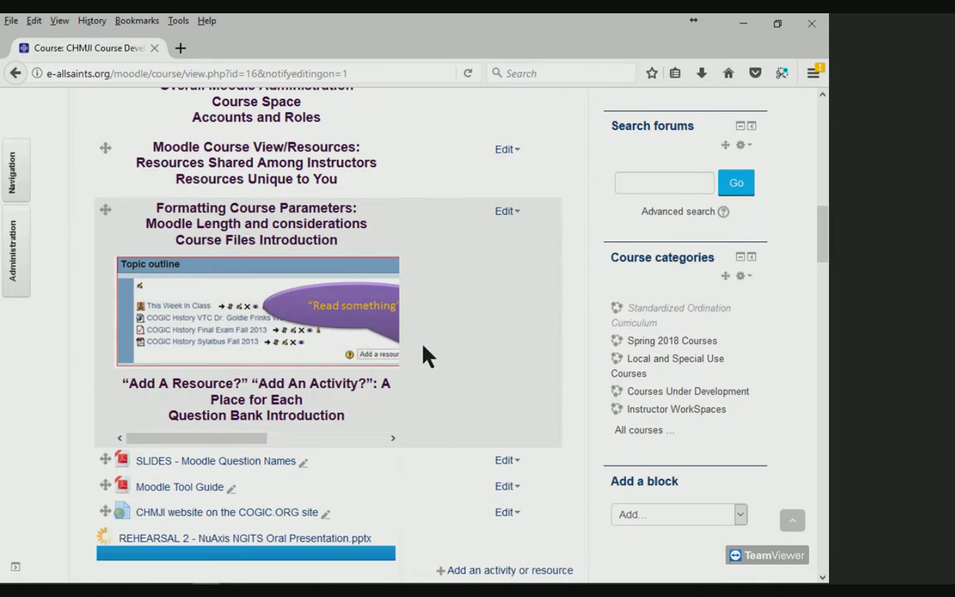
scroll(424, 355, down, 4)
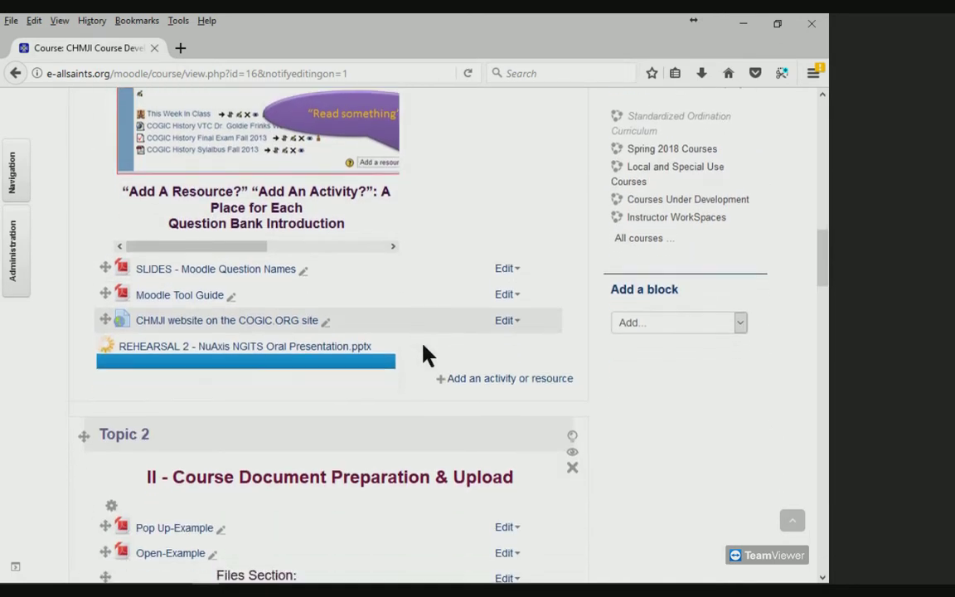
Upload the same REHEARSAL 2 presentation into the course's Introduction to Online Learning section, and minimize the folder window.
scroll(423, 352, up, 7)
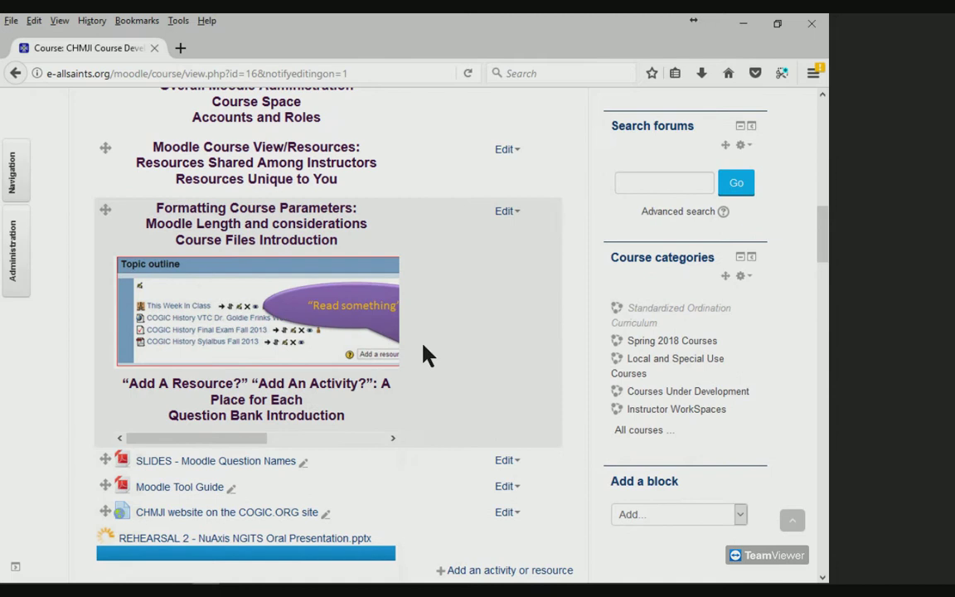
scroll(423, 355, up, 3)
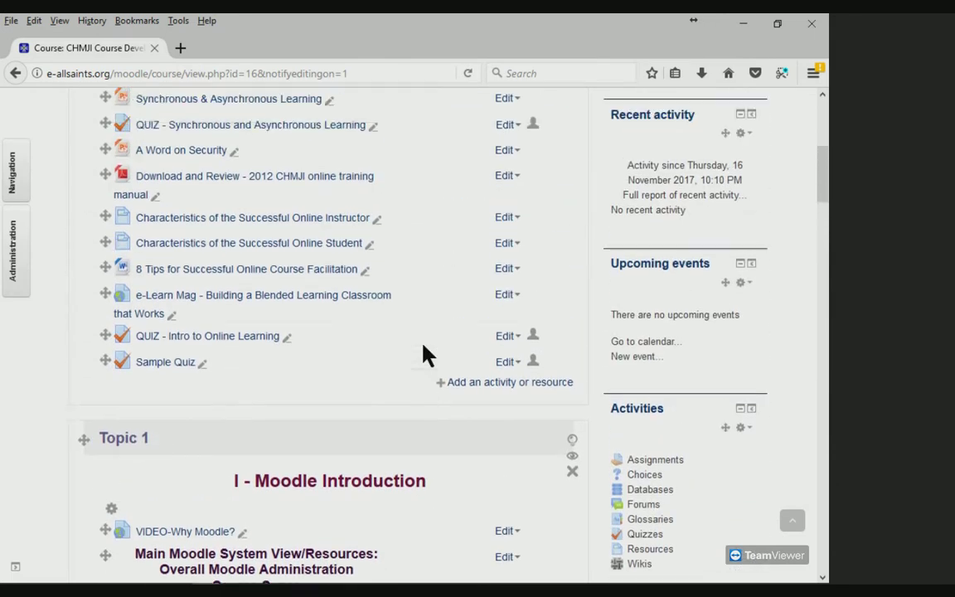
scroll(424, 354, up, 2)
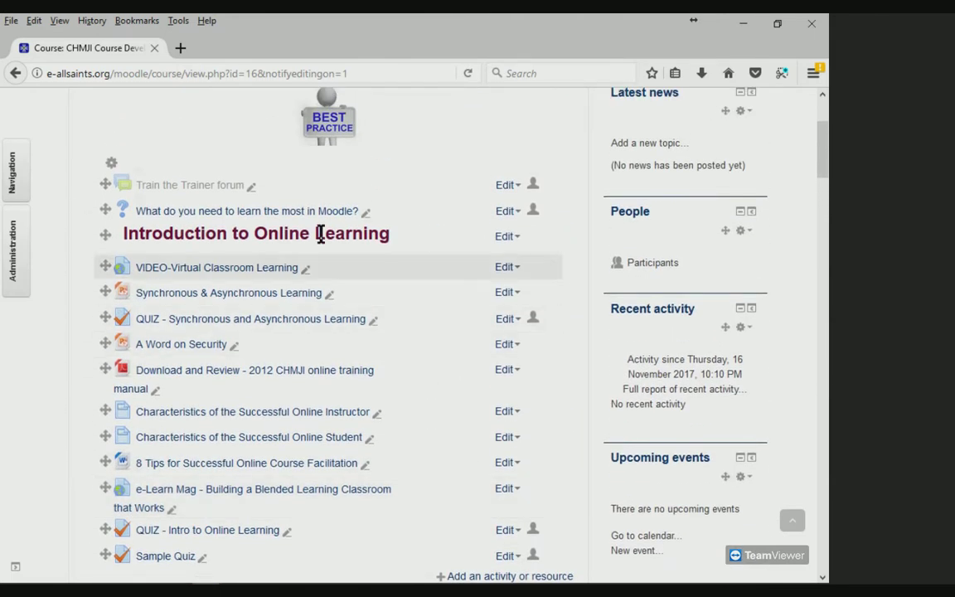
mouse_move(333, 584)
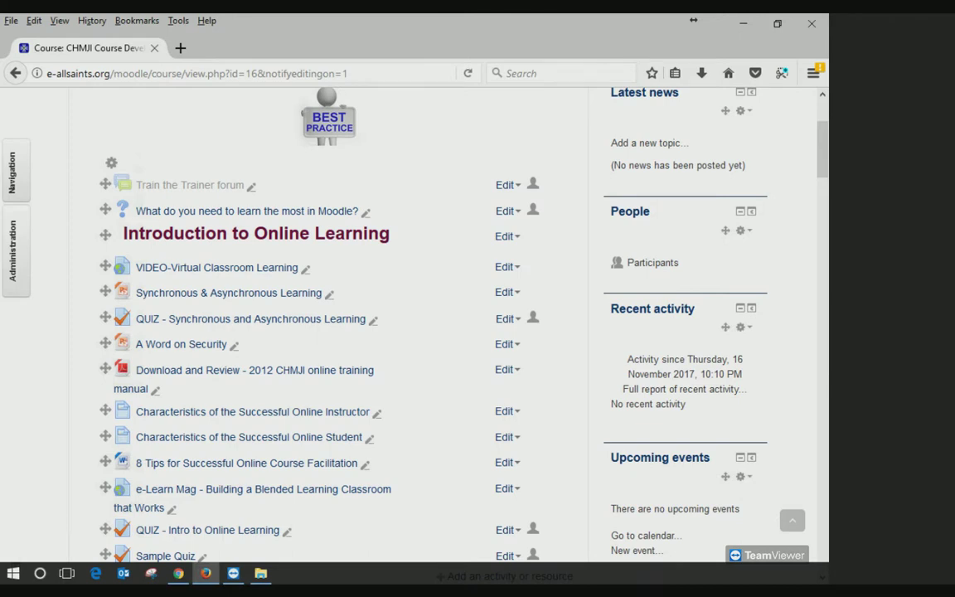
key(alt+Tab)
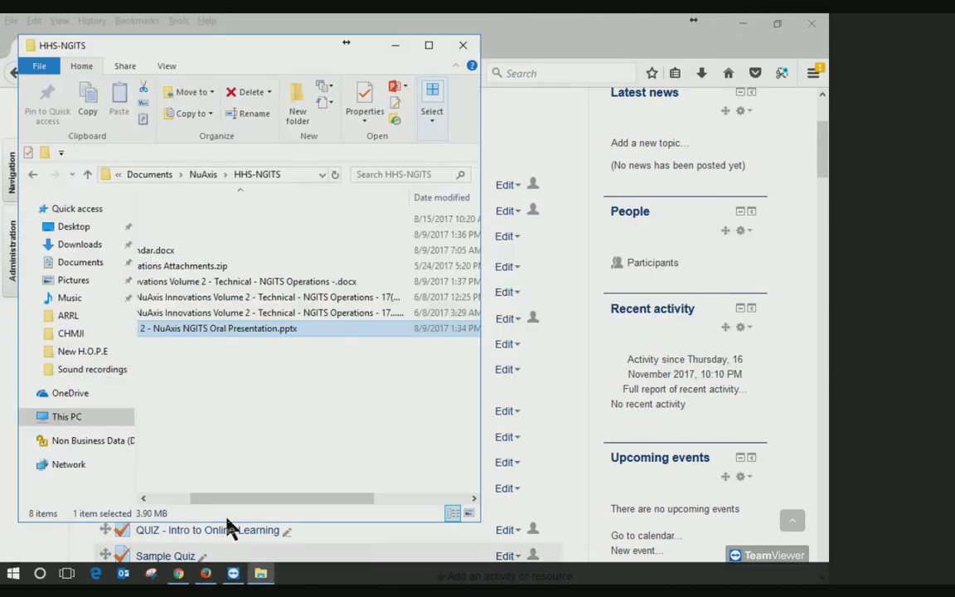
drag(231, 47, 693, 70)
drag(617, 352, 356, 253)
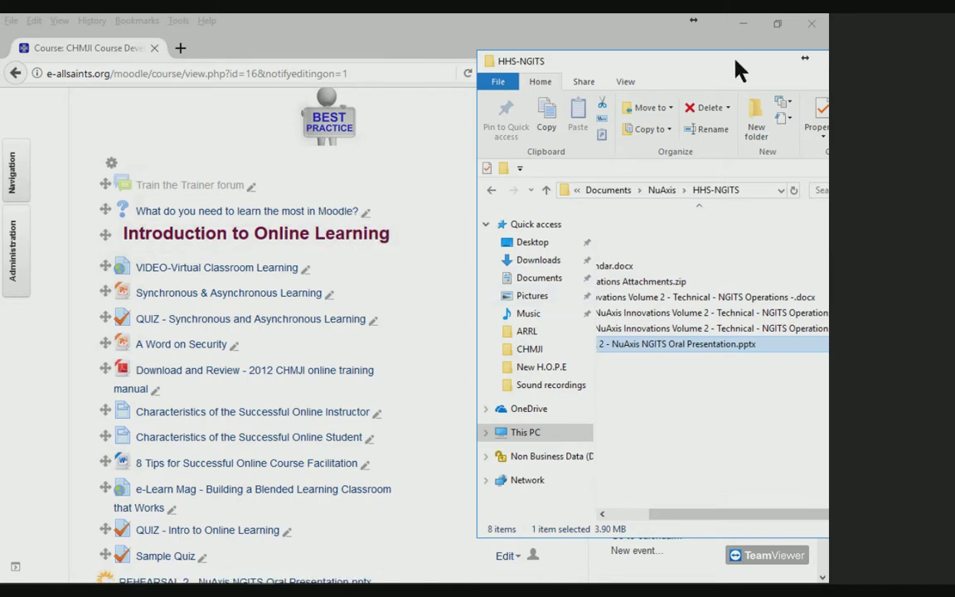
drag(723, 65, 641, 61)
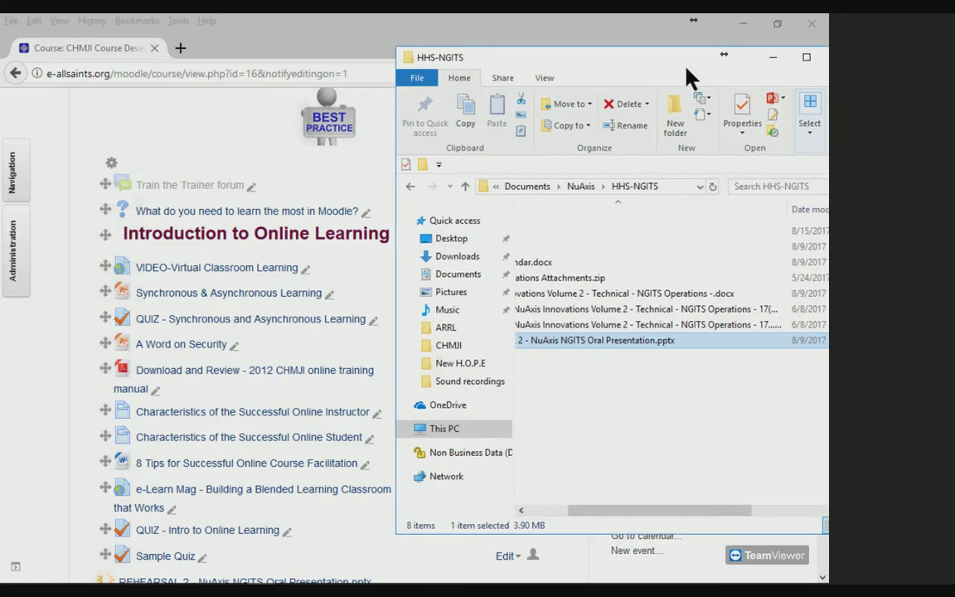
click(768, 65)
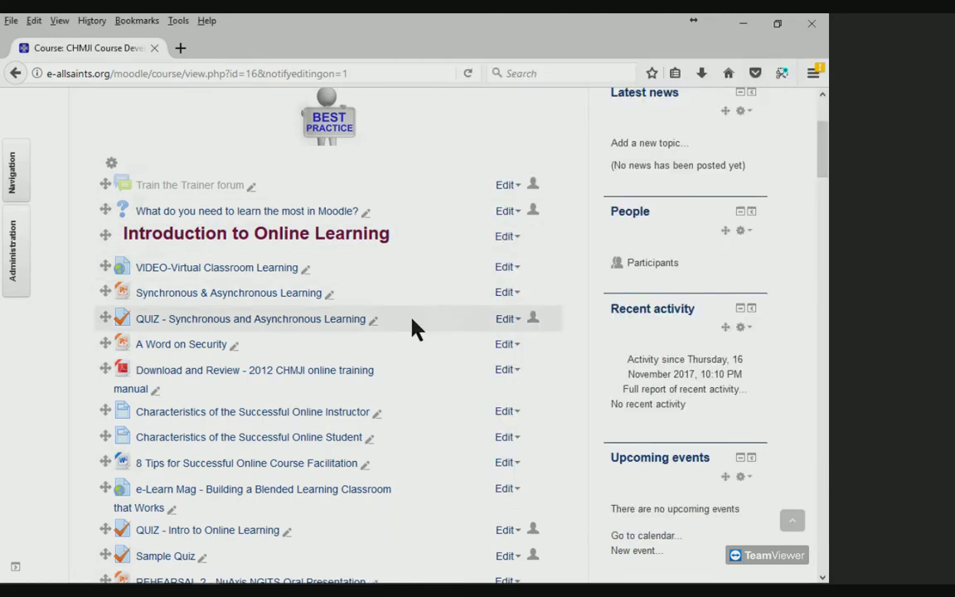
Show the edit options of the REHEARSAL 2 presentation below Sample Quiz, and close them without choosing any.
scroll(440, 377, down, 1)
scroll(440, 377, down, 5)
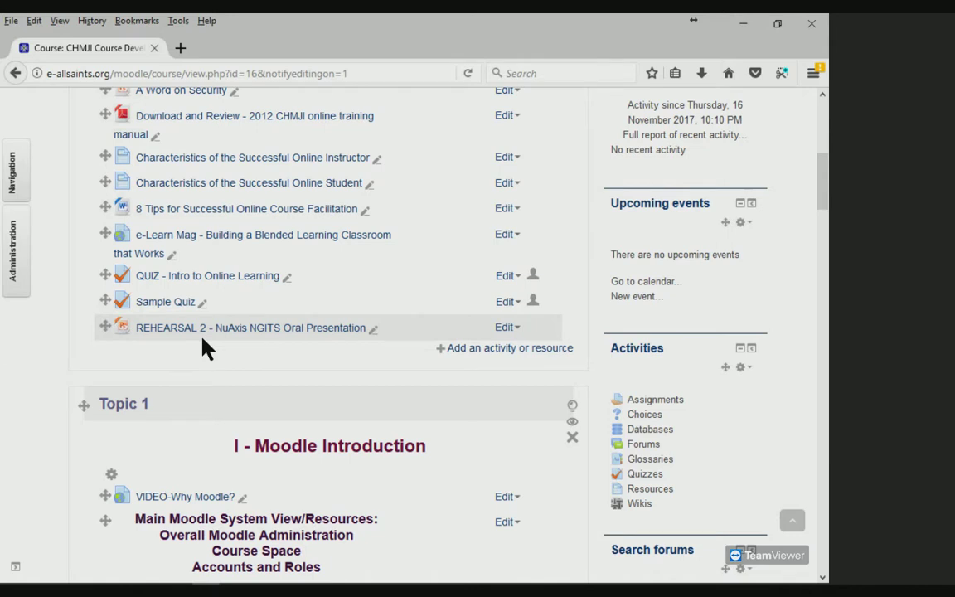
click(507, 329)
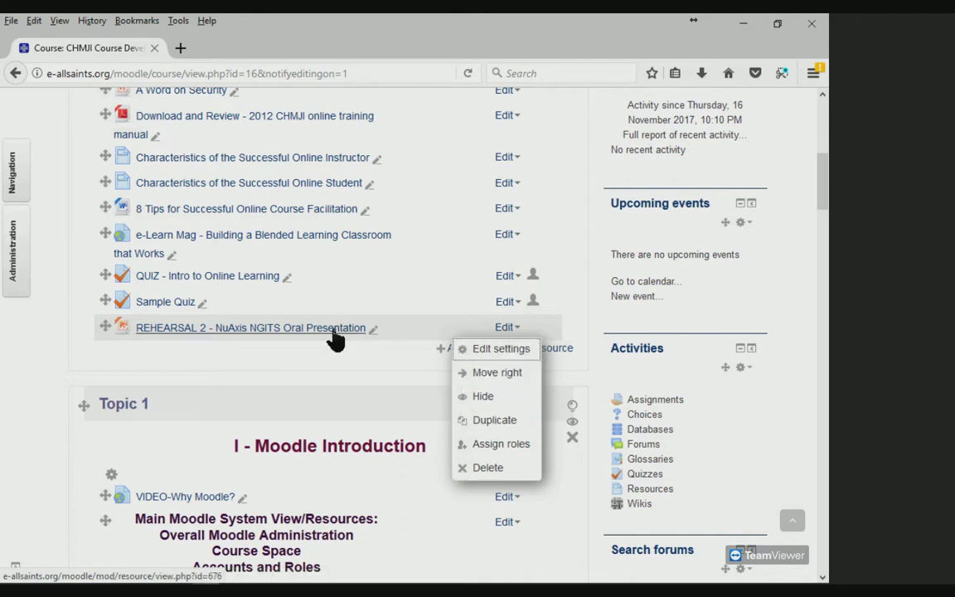
key(Escape)
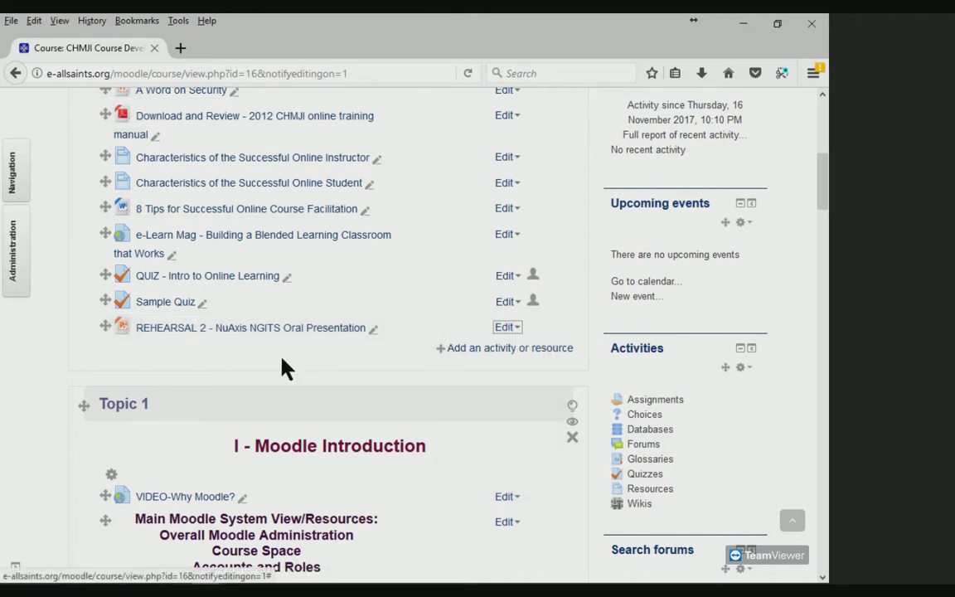
Open the uploaded REHEARSAL 2 presentation from the course in Microsoft PowerPoint, view its slides up to the Agenda, and close it.
click(170, 334)
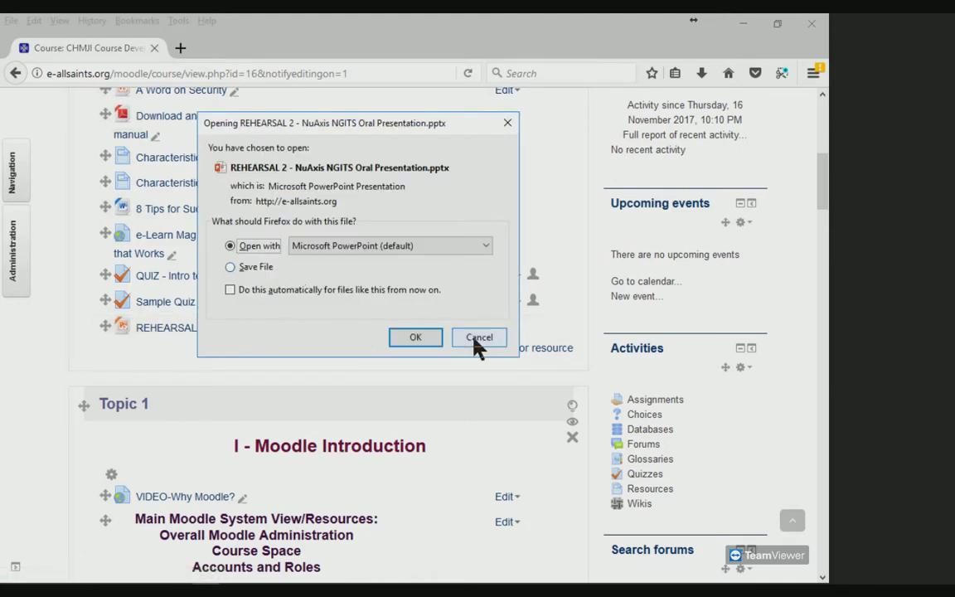
click(417, 340)
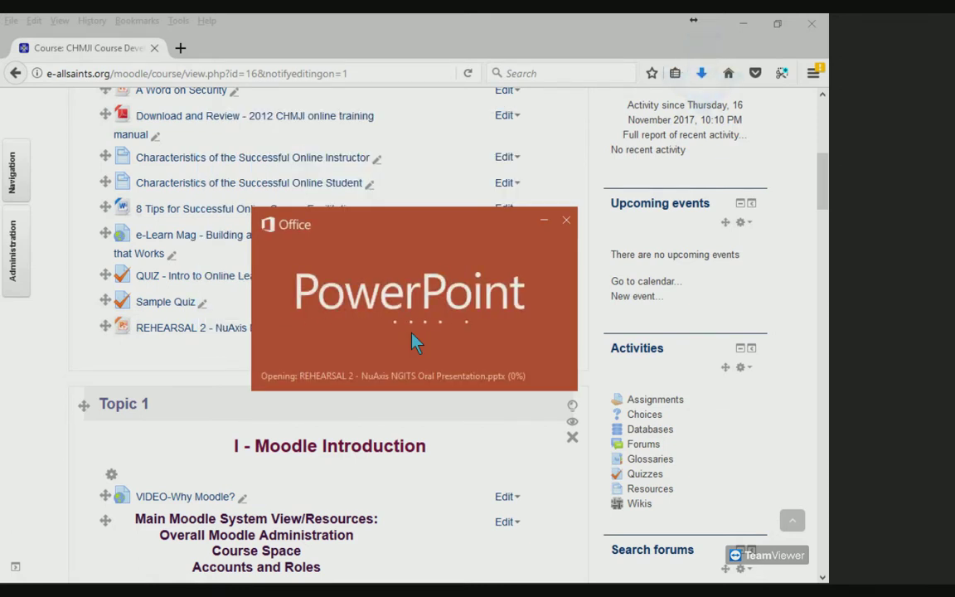
scroll(412, 336, down, 1)
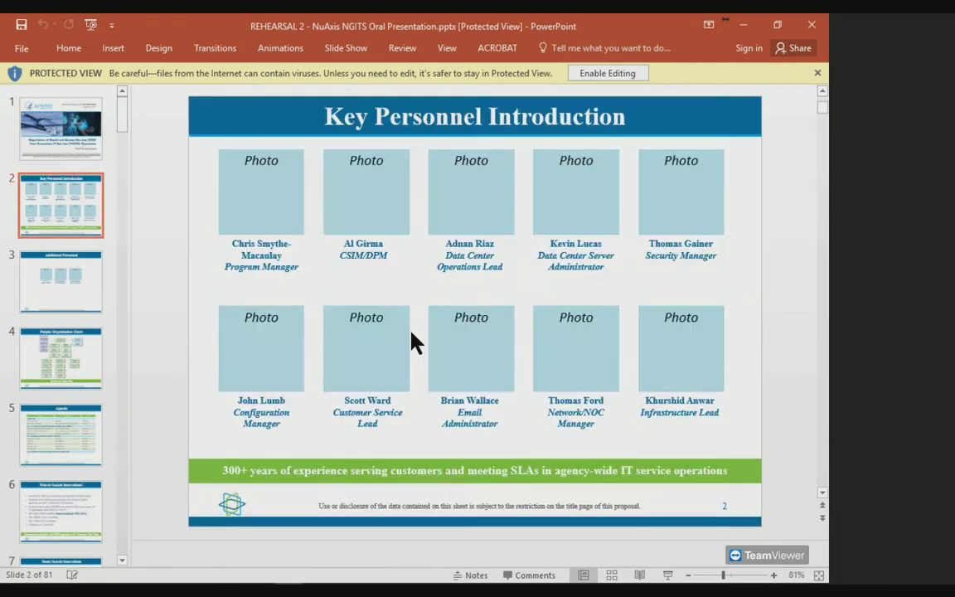
scroll(413, 340, down, 3)
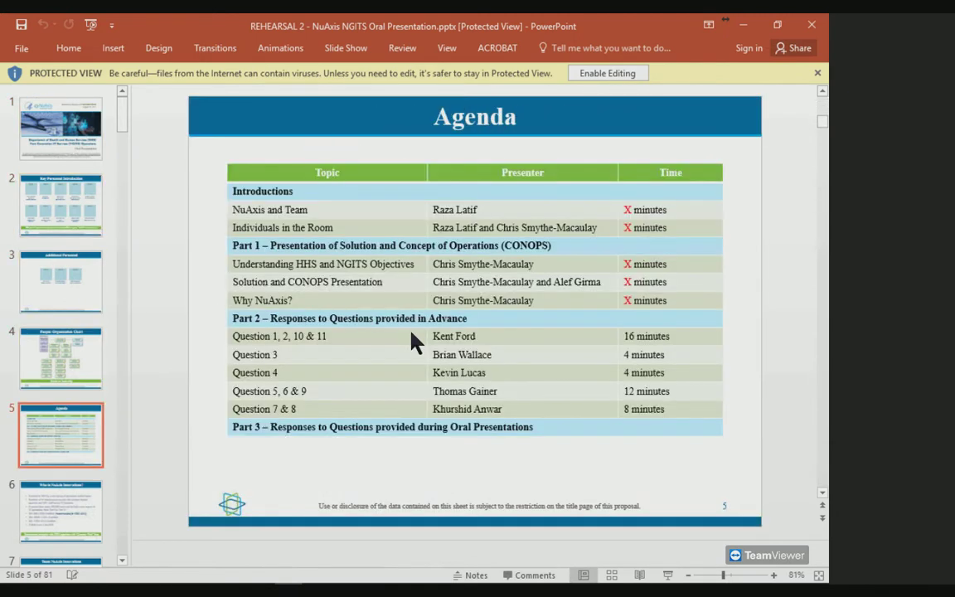
click(810, 30)
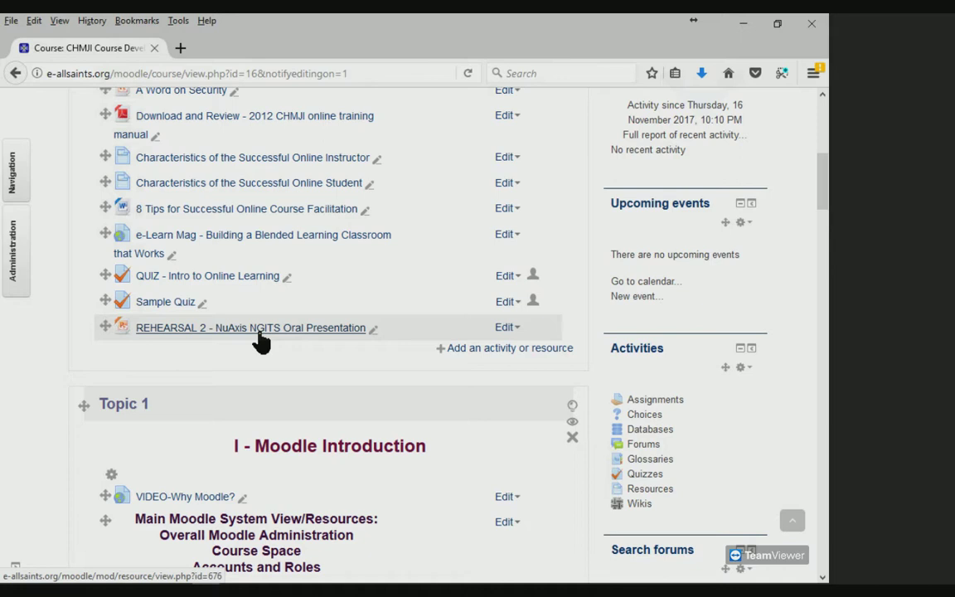
click(261, 331)
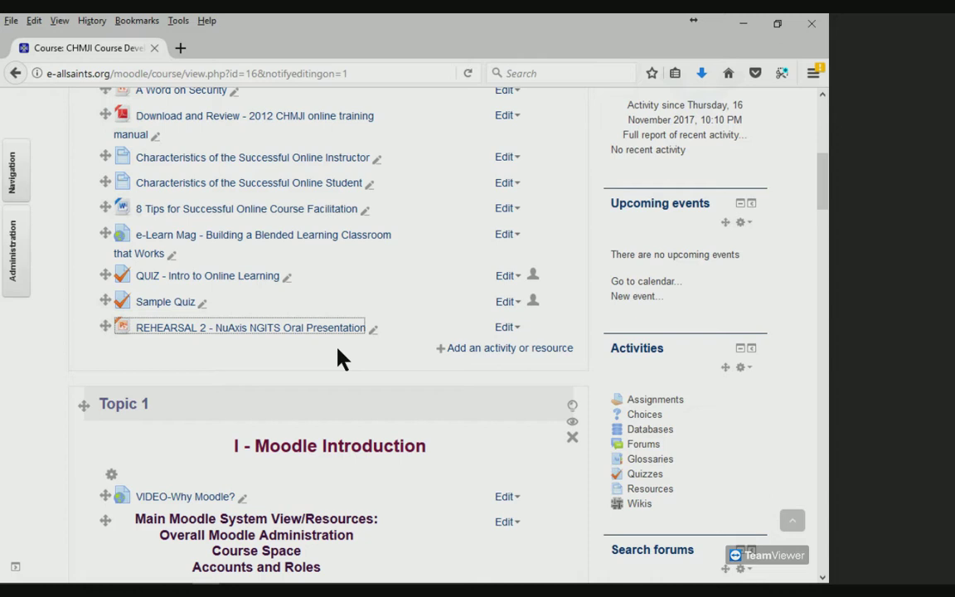
scroll(342, 358, up, 4)
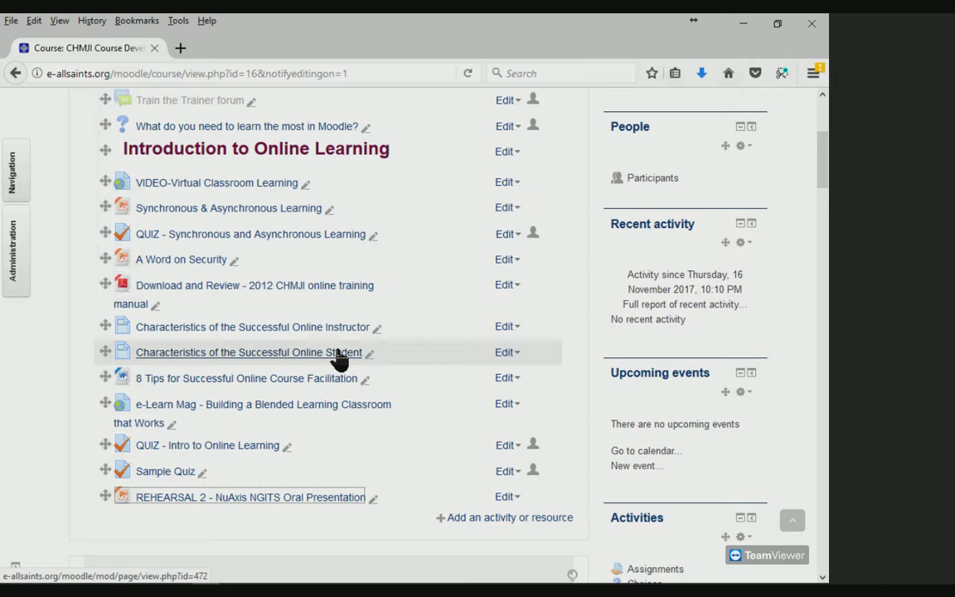
scroll(340, 358, down, 4)
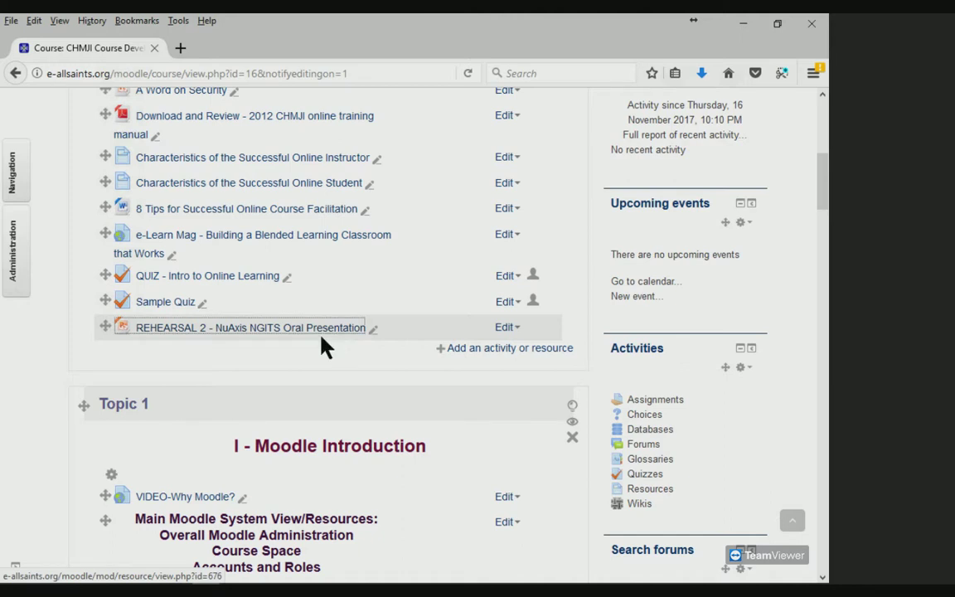
click(295, 331)
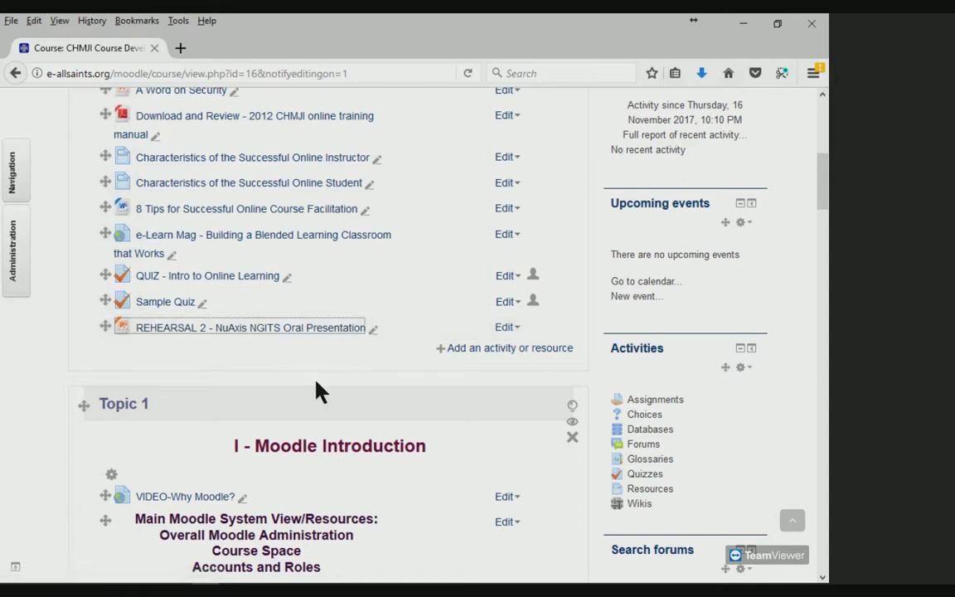
Open the SLIDES - Moodle Question Names resource from Topic 1 for viewing.
scroll(316, 383, up, 2)
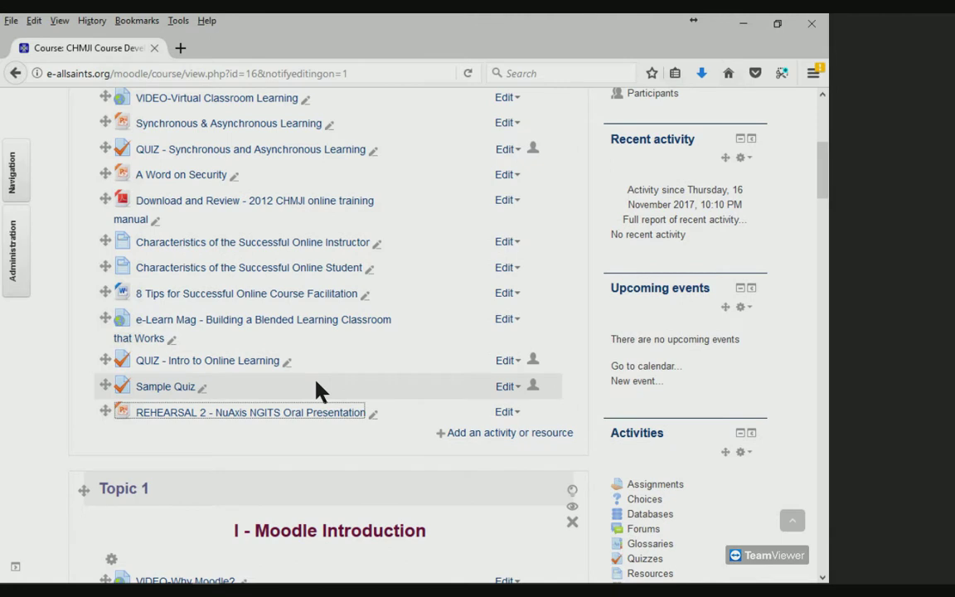
scroll(316, 390, up, 2)
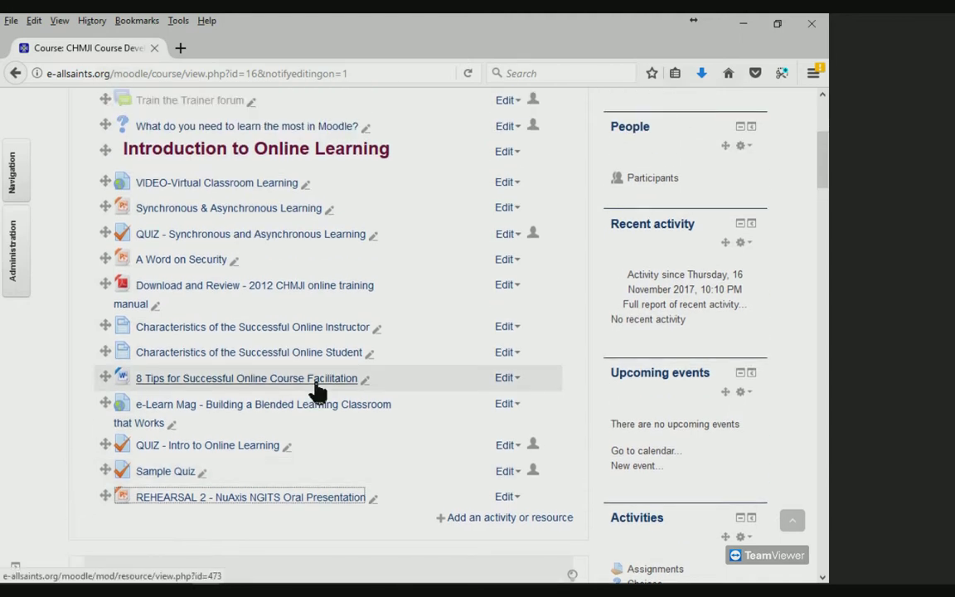
scroll(316, 390, down, 20)
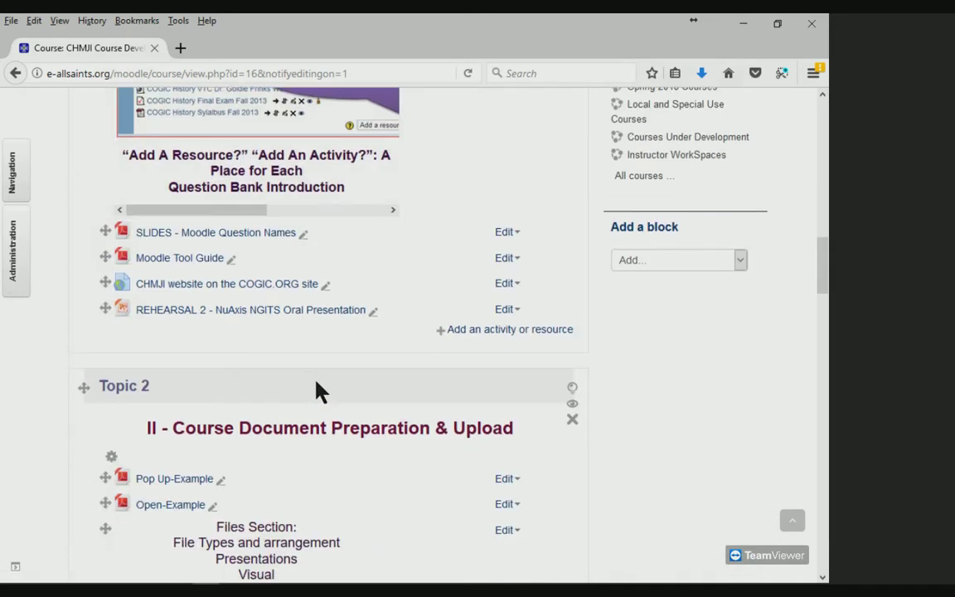
click(208, 234)
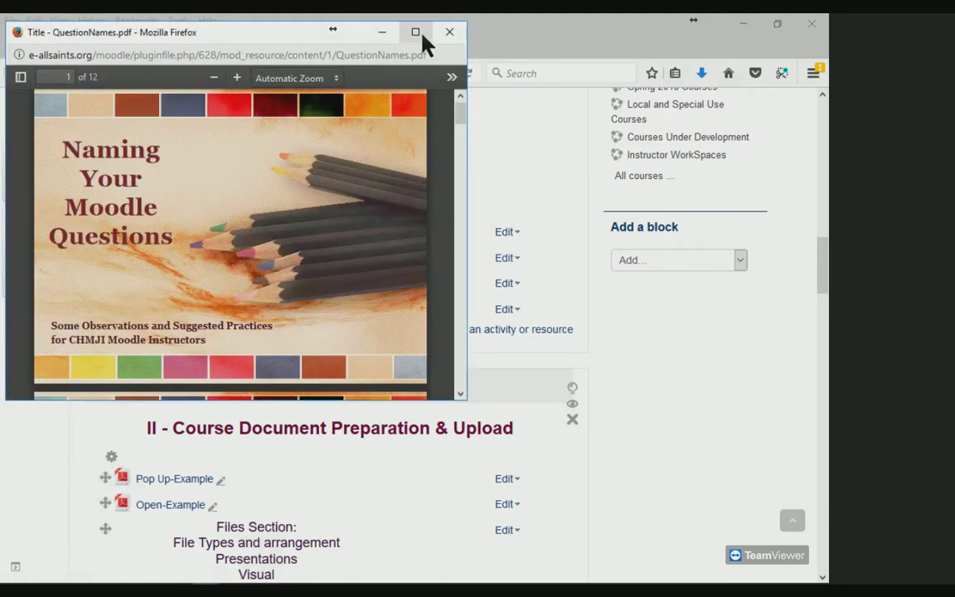
Maximize the QuestionNames.pdf window, read through its slides up to page 6, and close the window.
click(415, 31)
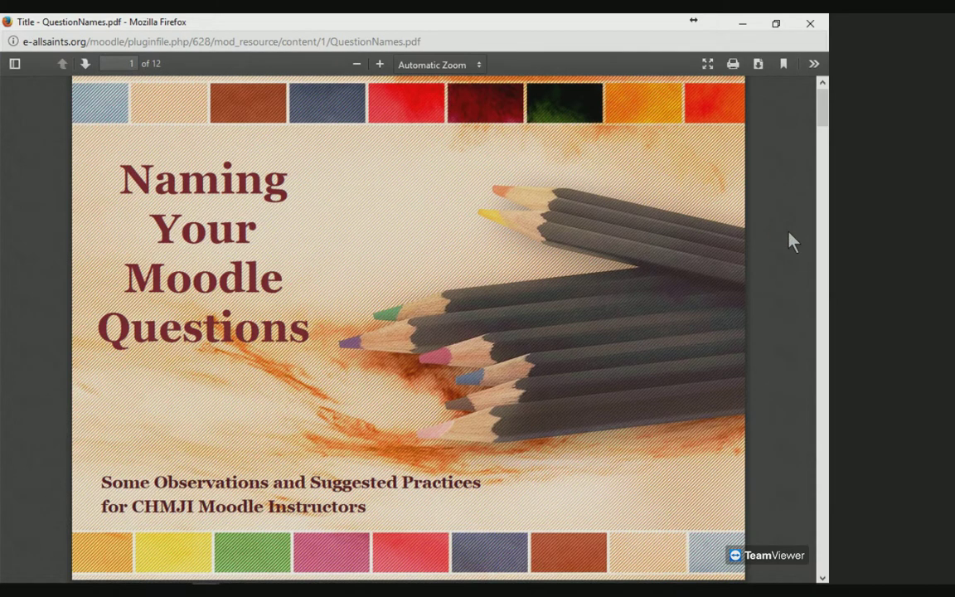
scroll(789, 234, down, 5)
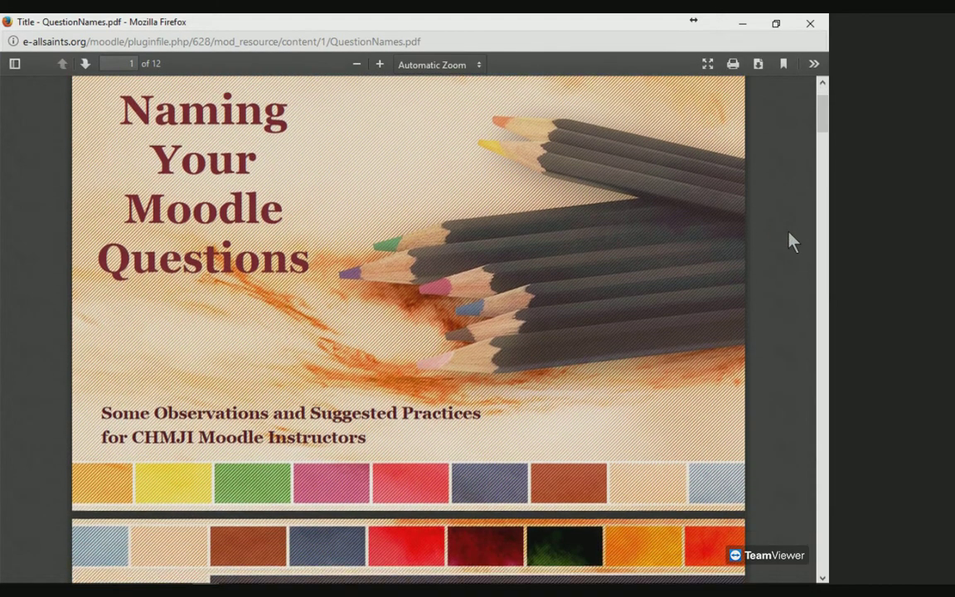
scroll(789, 240, down, 7)
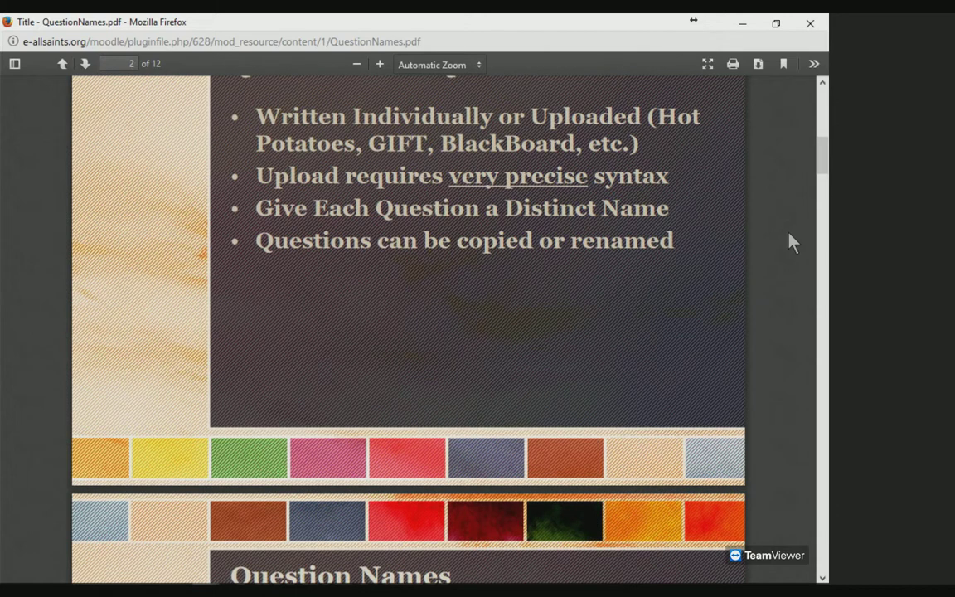
scroll(789, 240, down, 7)
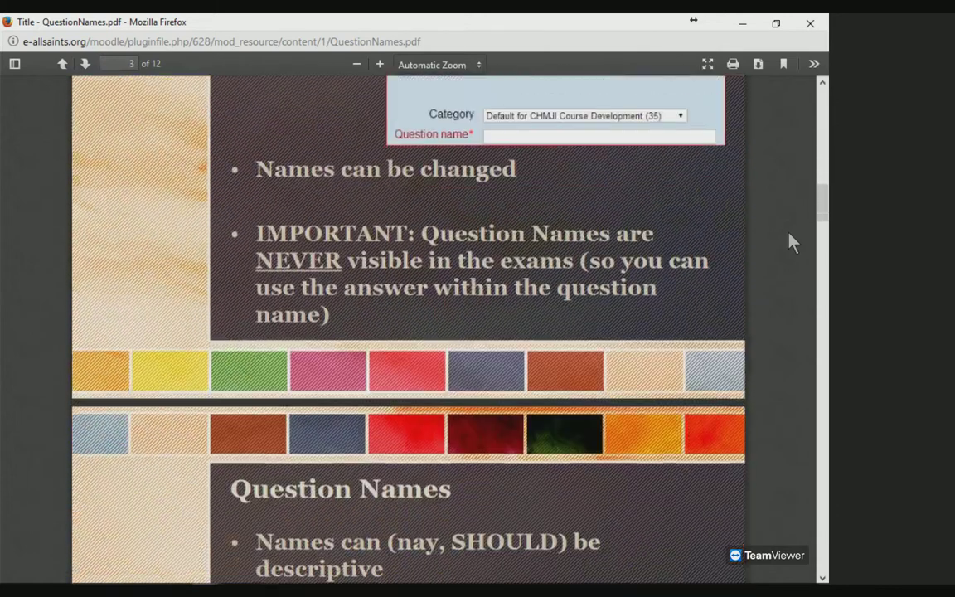
scroll(789, 240, down, 7)
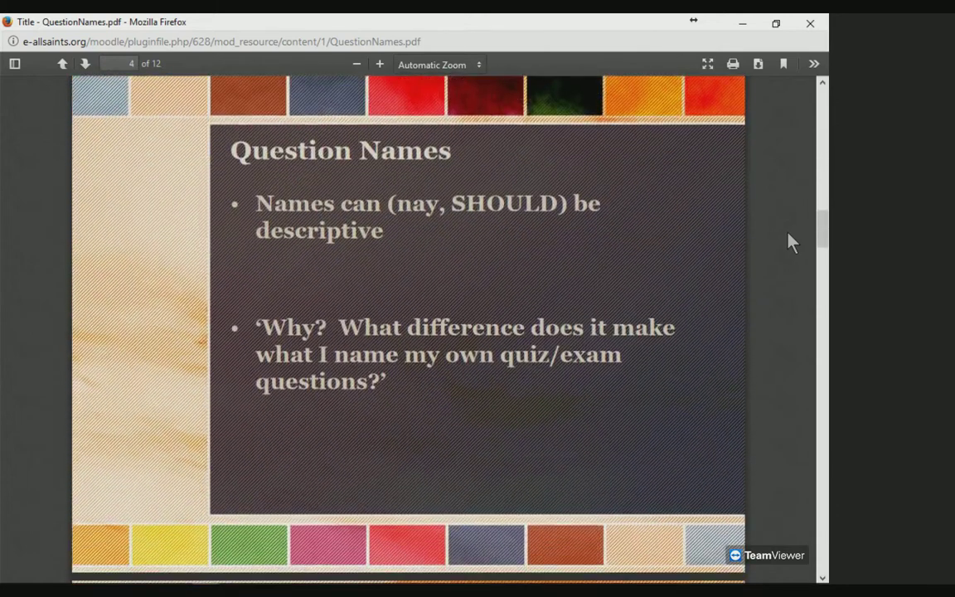
scroll(789, 240, down, 8)
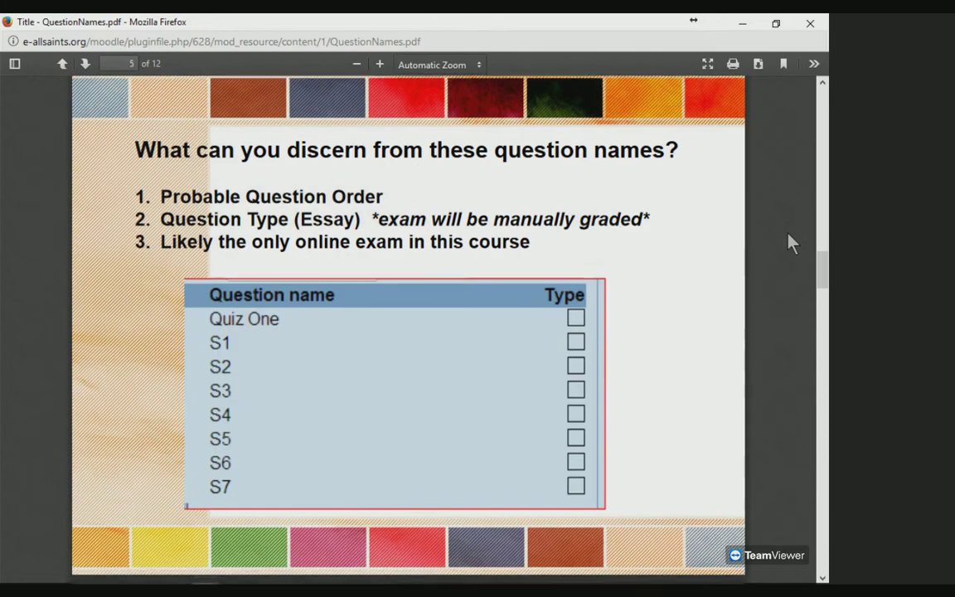
scroll(789, 241, down, 8)
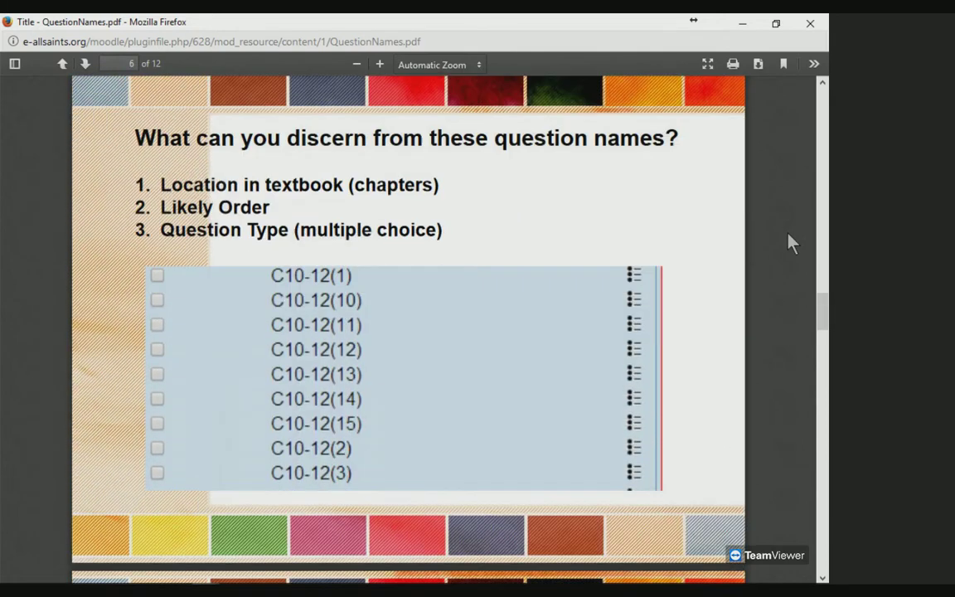
click(811, 24)
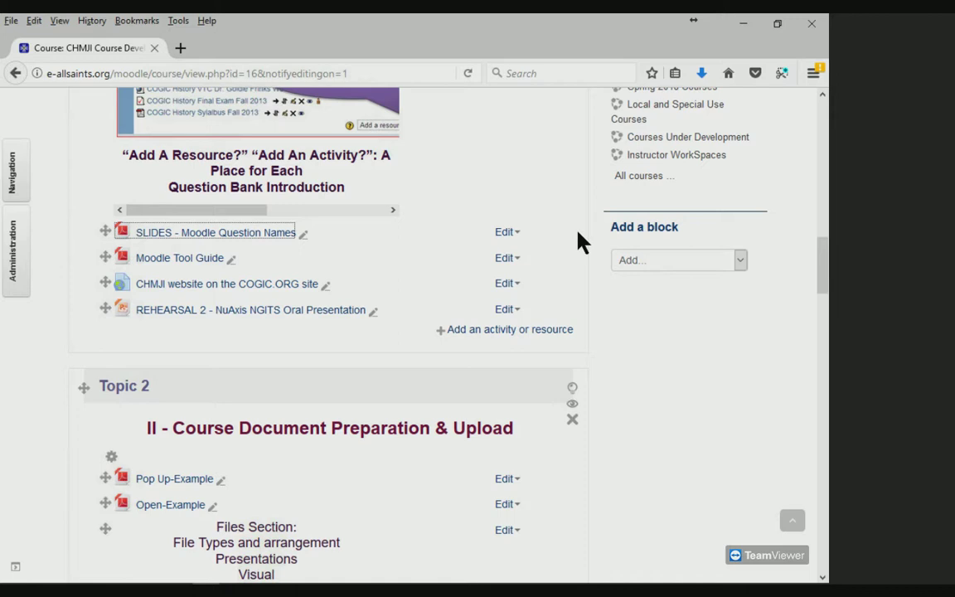
Open the settings of the REHEARSAL 2 presentation in Topic 1, review the form down to its end, and cancel.
scroll(277, 223, down, 2)
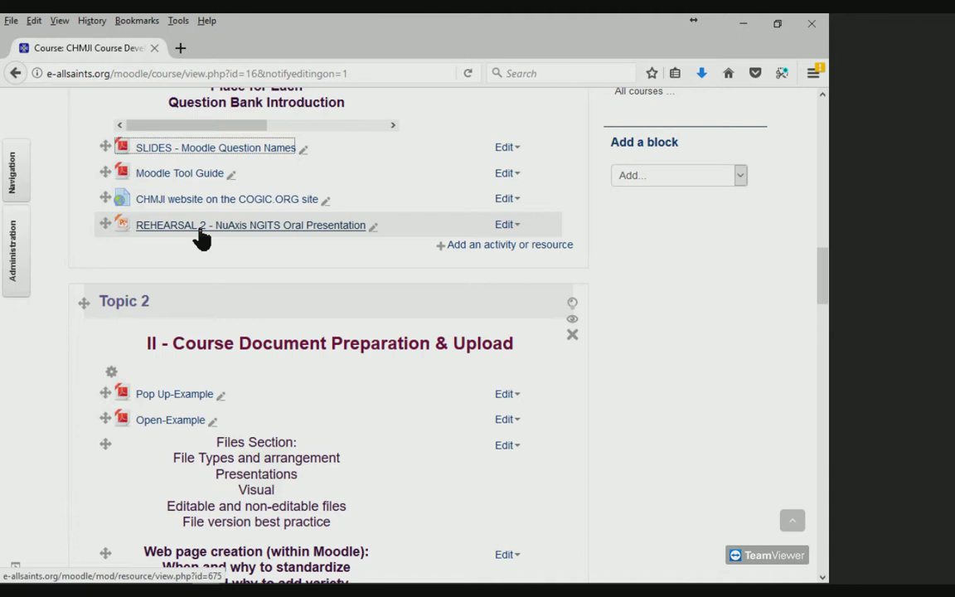
click(512, 233)
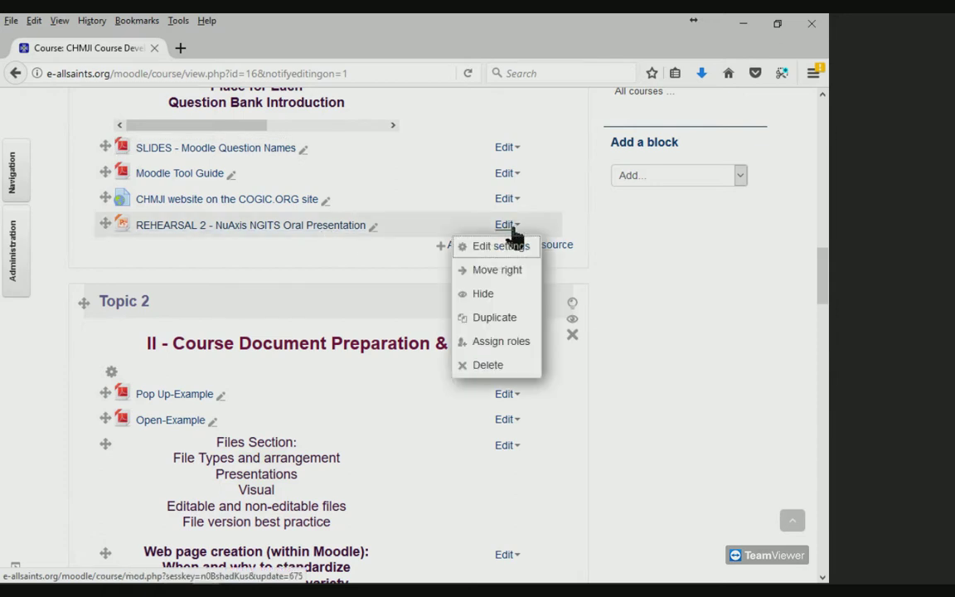
click(498, 248)
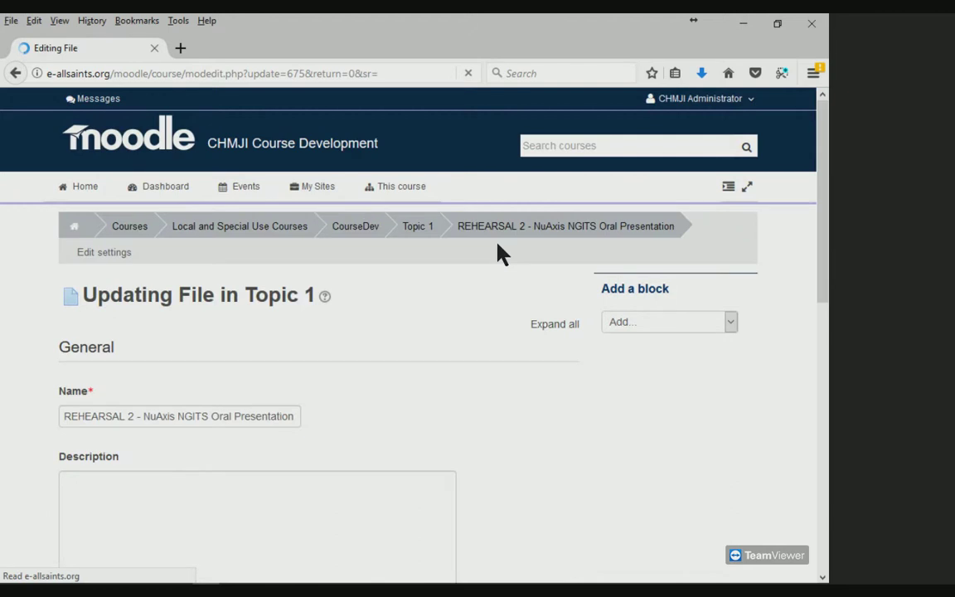
scroll(415, 331, down, 5)
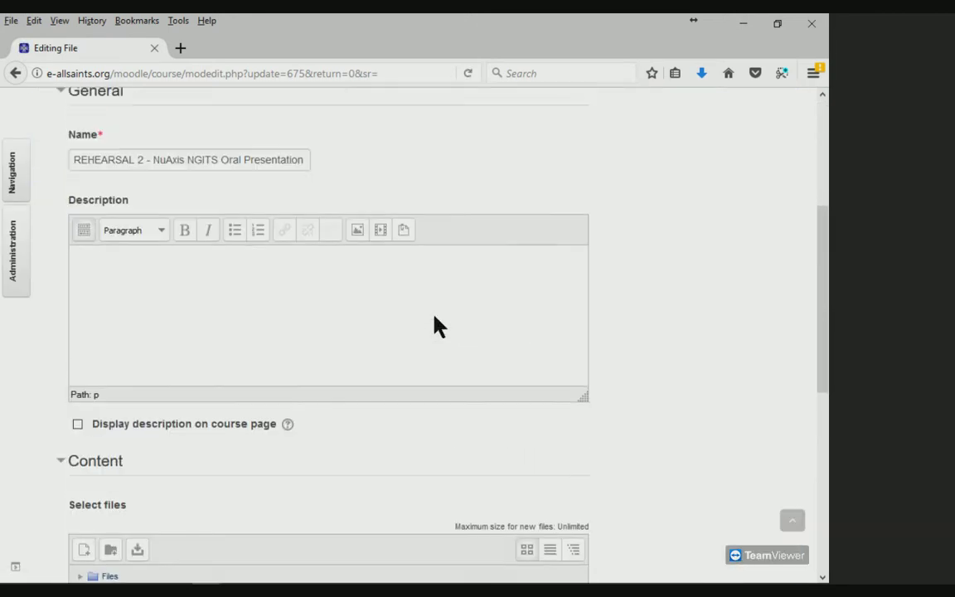
scroll(437, 326, up, 5)
scroll(437, 326, down, 1)
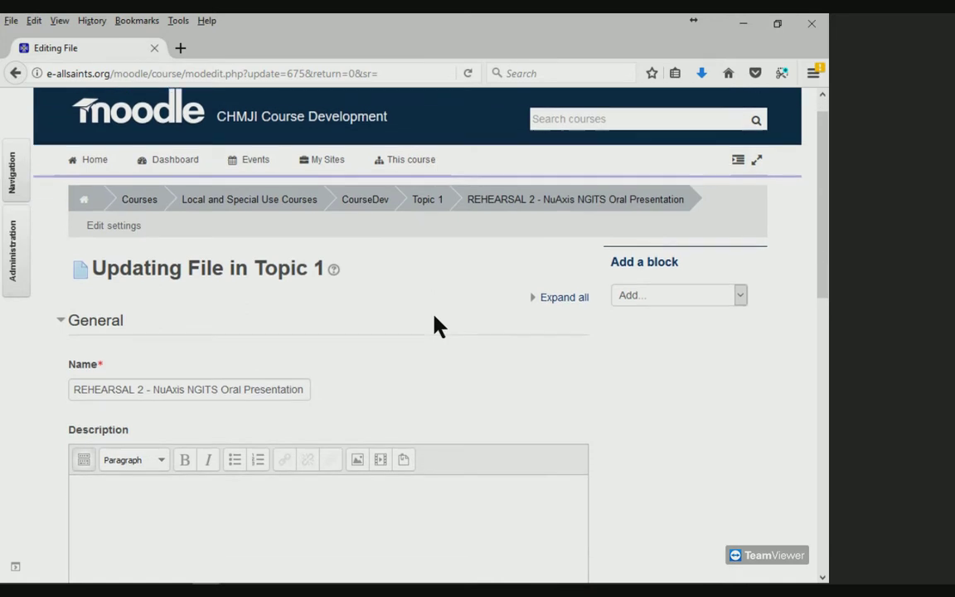
scroll(437, 326, down, 9)
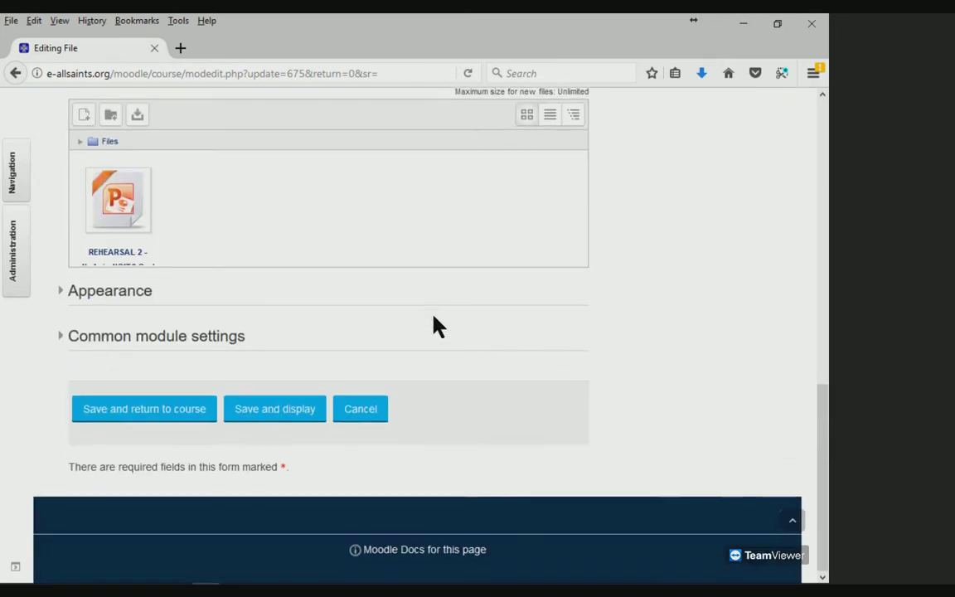
click(355, 412)
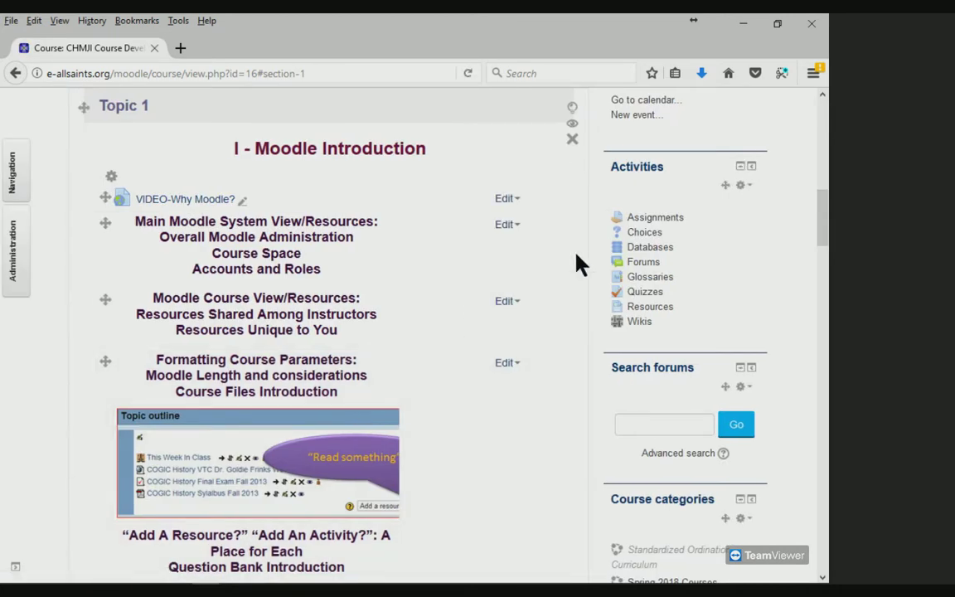
Delete the REHEARSAL 2 presentation below Sample Quiz from the course and confirm the deletion.
scroll(581, 264, up, 3)
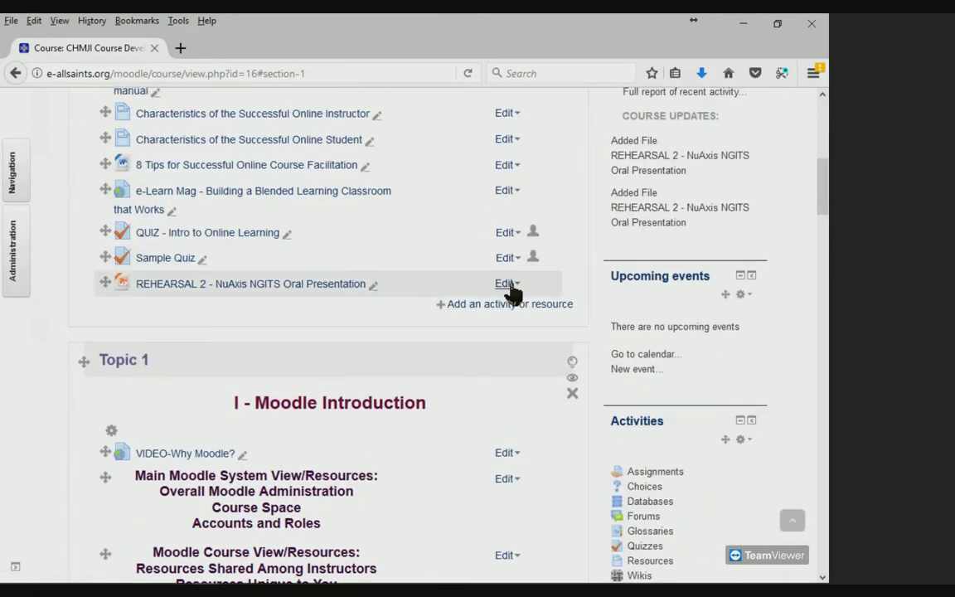
click(514, 286)
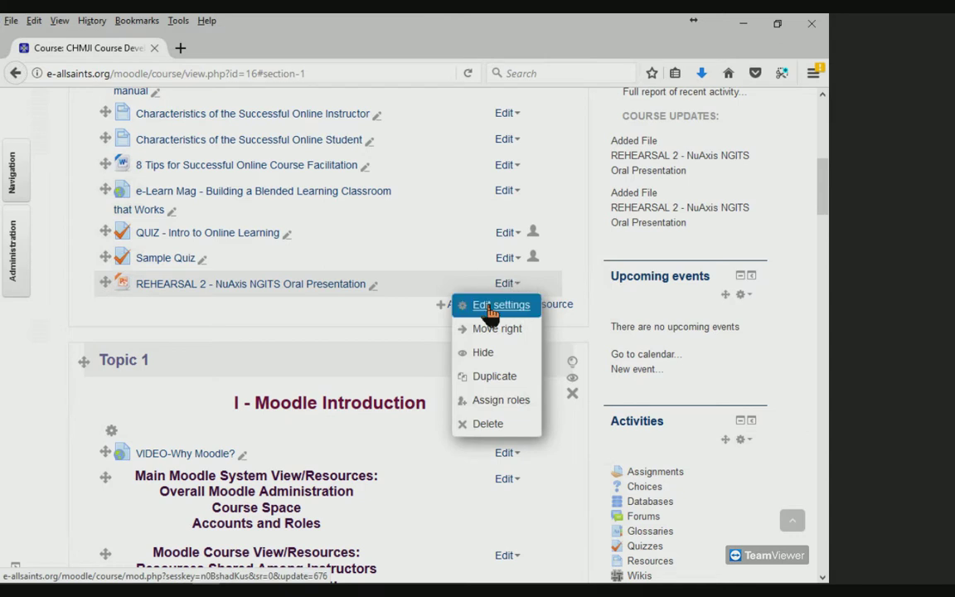
click(487, 424)
click(374, 421)
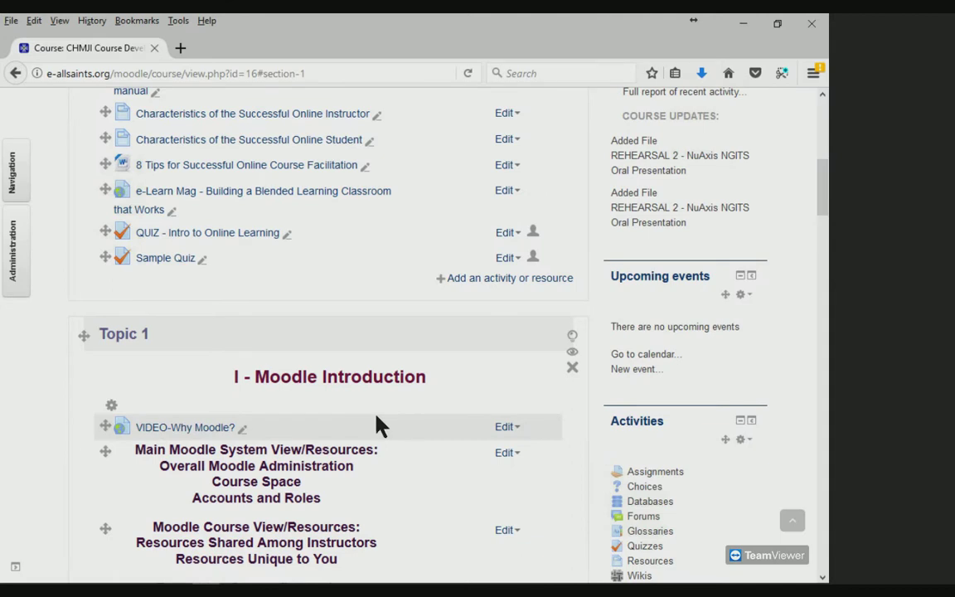
Open Sample Quiz from the course and continue the last preview attempt at question 1.
click(515, 260)
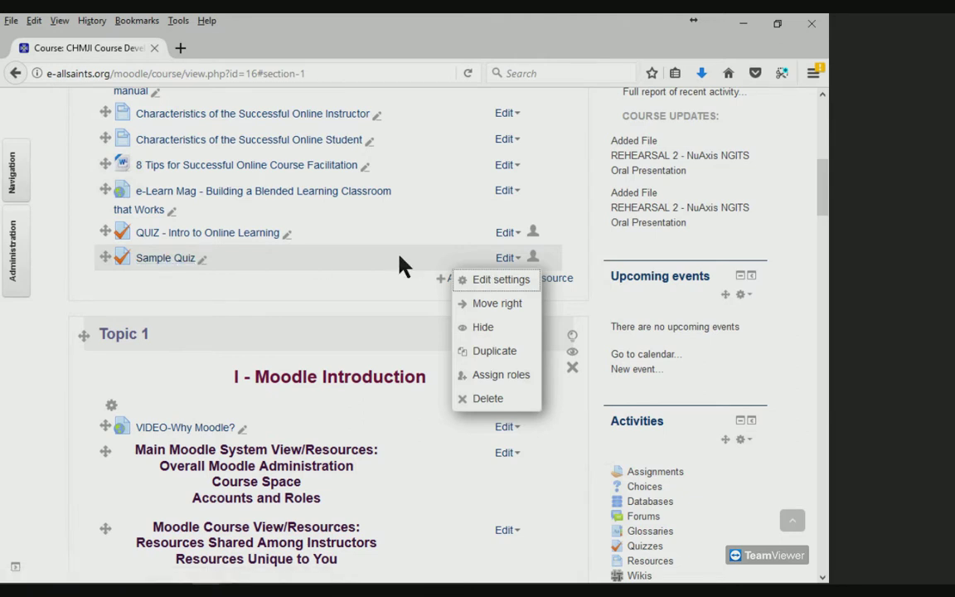
key(Escape)
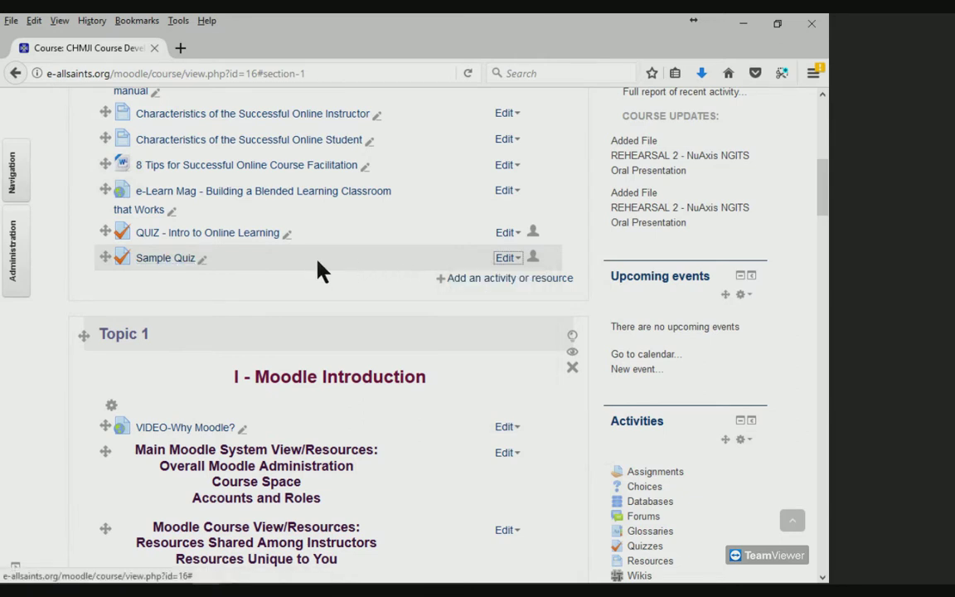
click(163, 260)
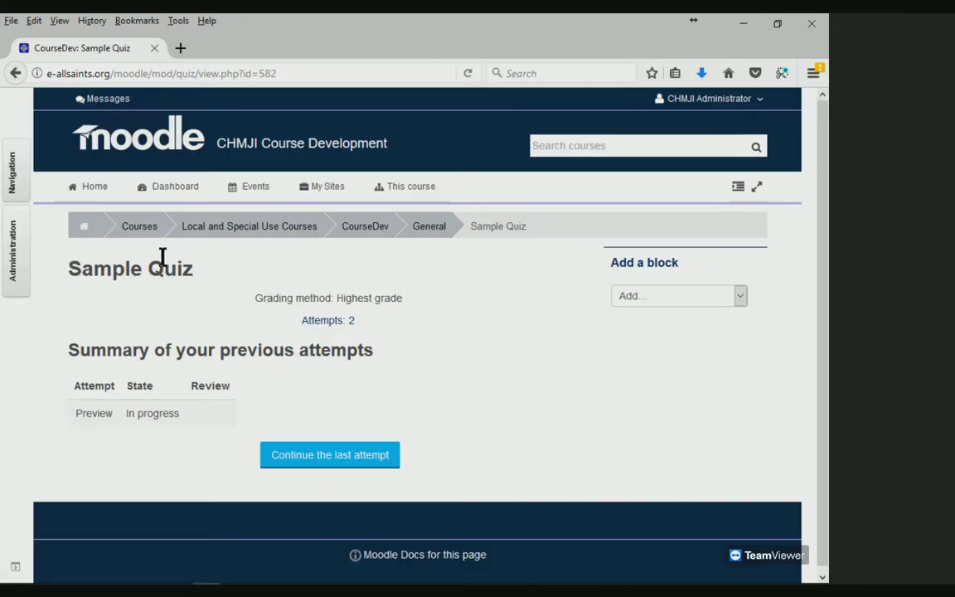
click(350, 458)
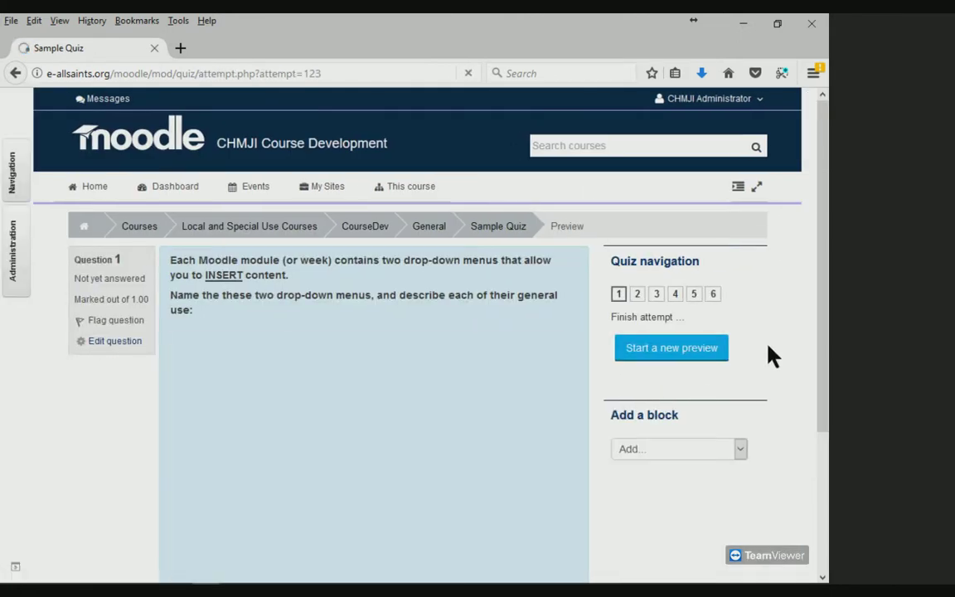
scroll(763, 256, down, 4)
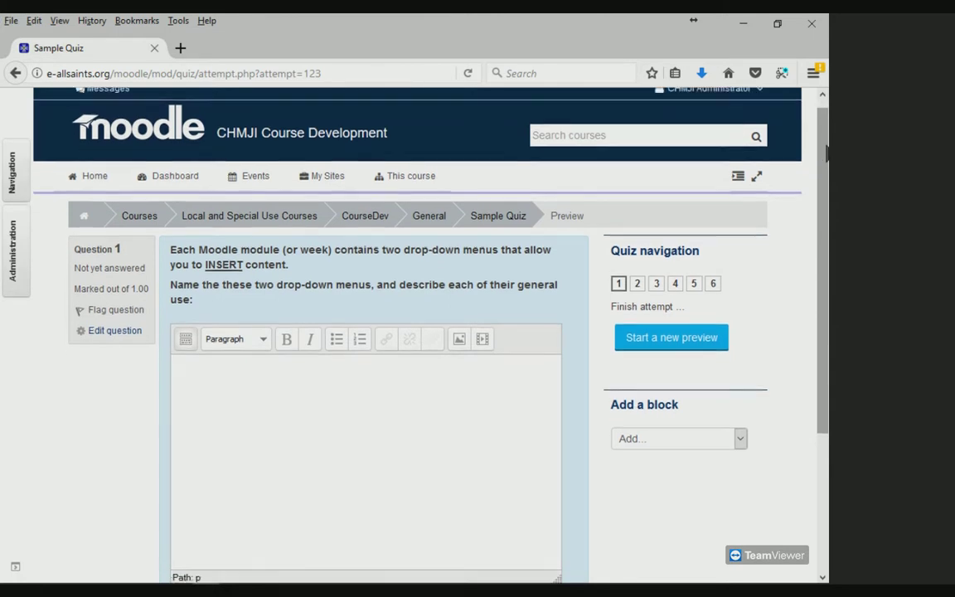
scroll(763, 247, up, 4)
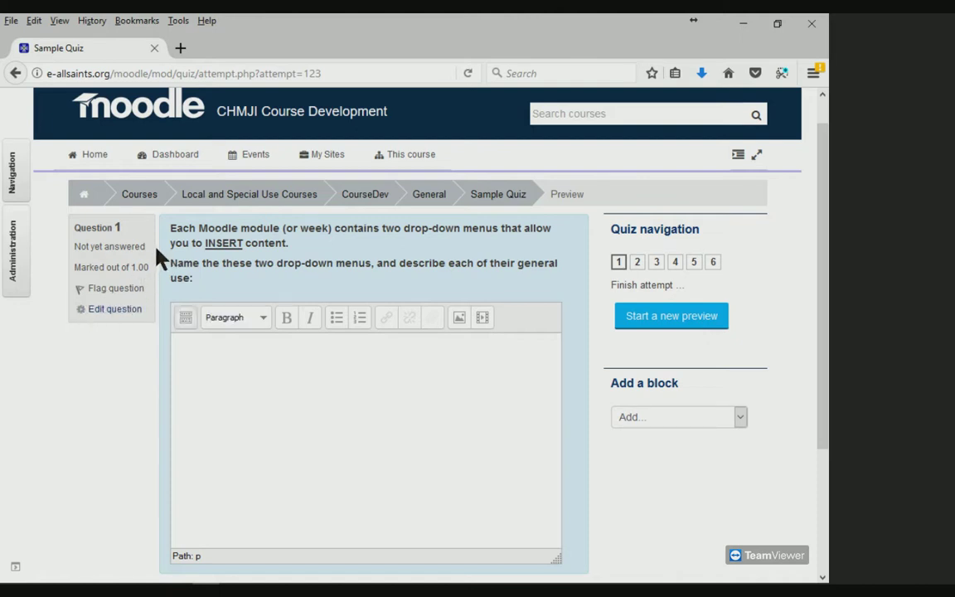
Highlight the text of question 1 to point it out, and show the empty answer box beneath it.
drag(170, 230, 395, 283)
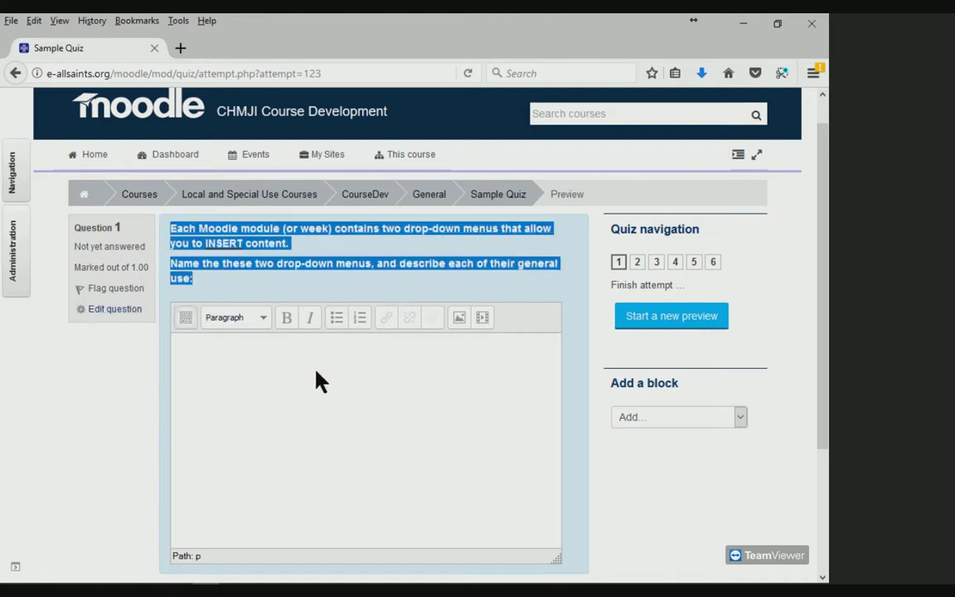
click(347, 384)
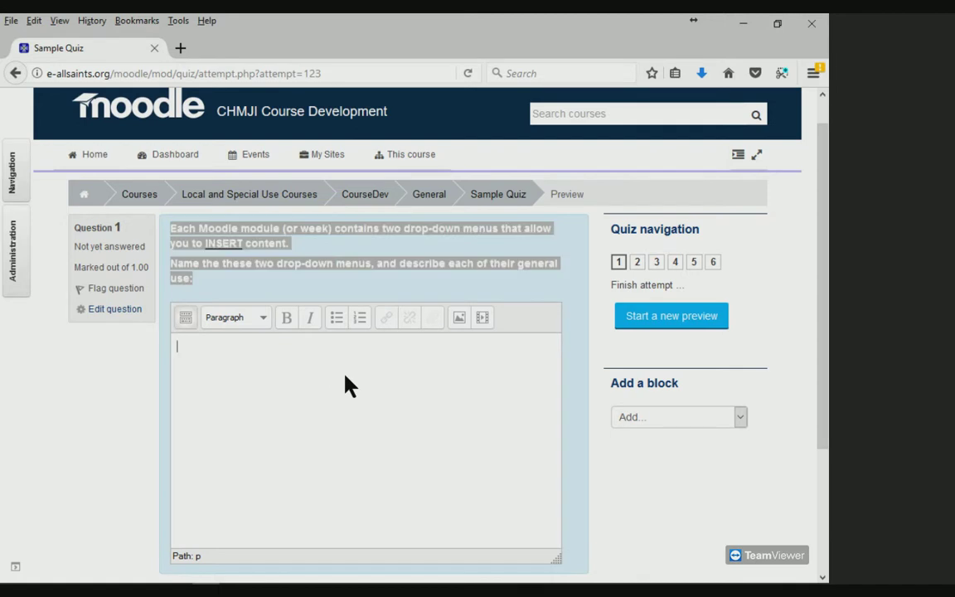
click(314, 284)
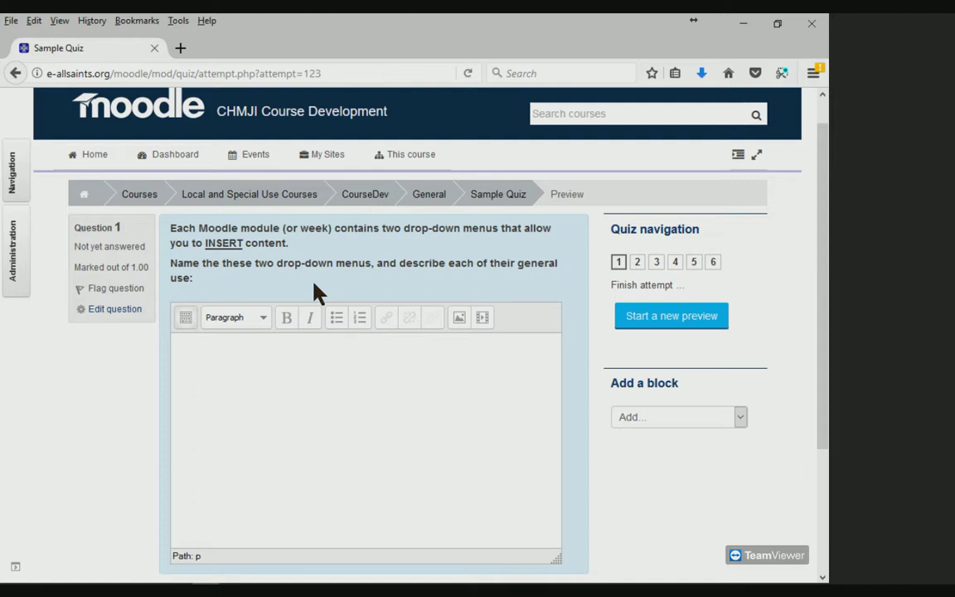
click(420, 399)
scroll(423, 402, up, 1)
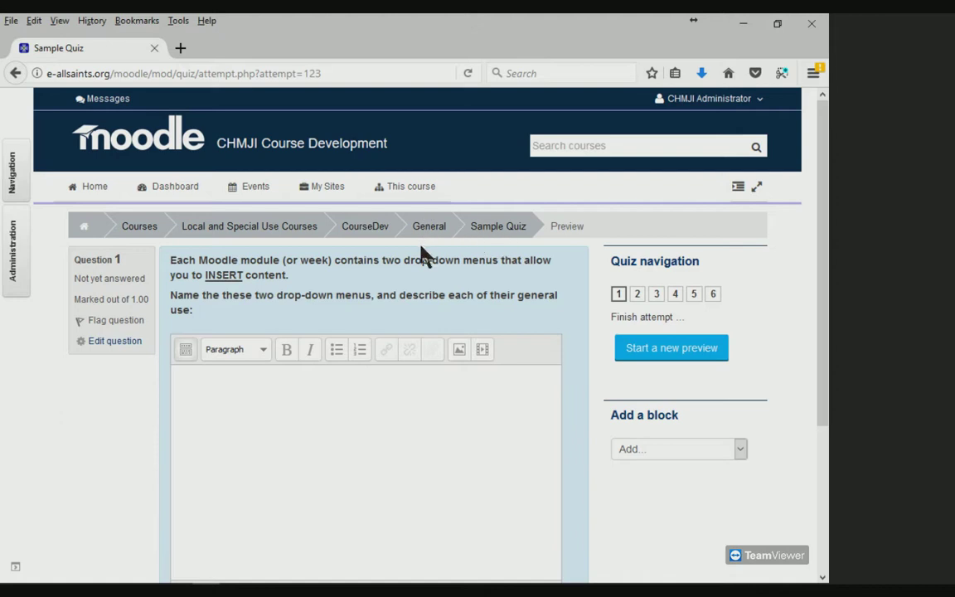
Advance through the Sample Quiz preview from question 1 to question 5 without answering, and place the cursor in question 5's answer box.
scroll(440, 377, down, 5)
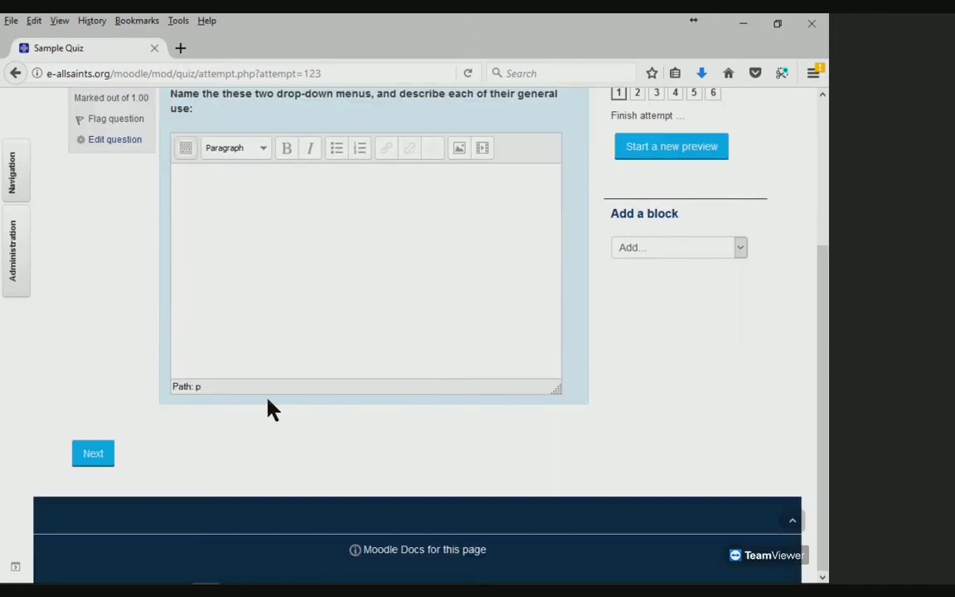
click(83, 458)
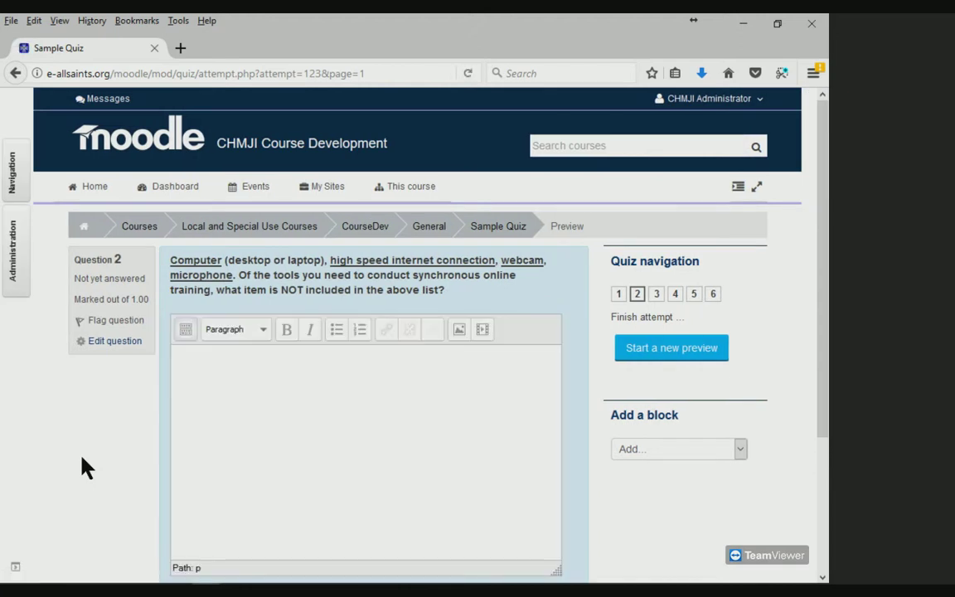
scroll(87, 468, down, 5)
click(88, 463)
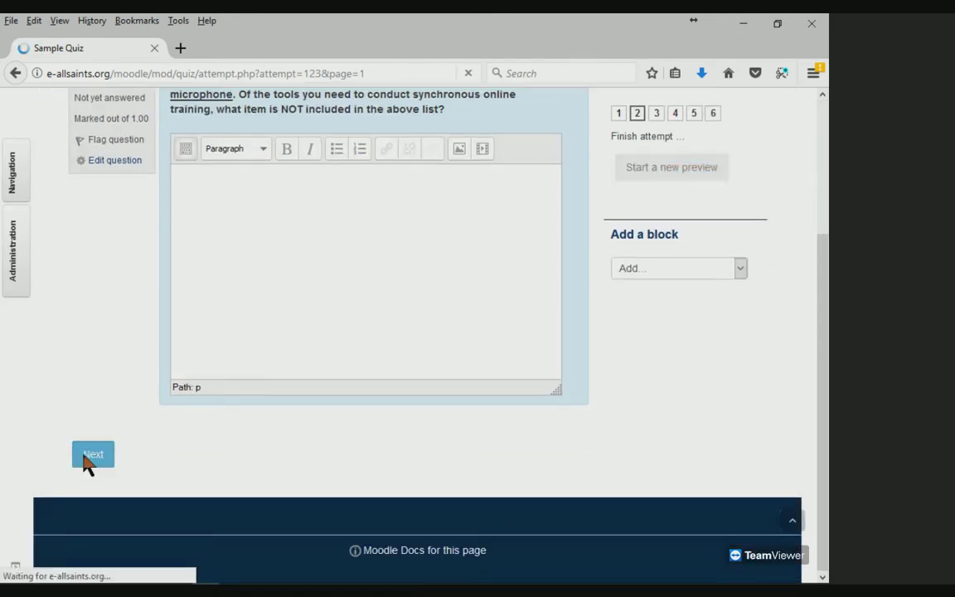
scroll(87, 465, down, 4)
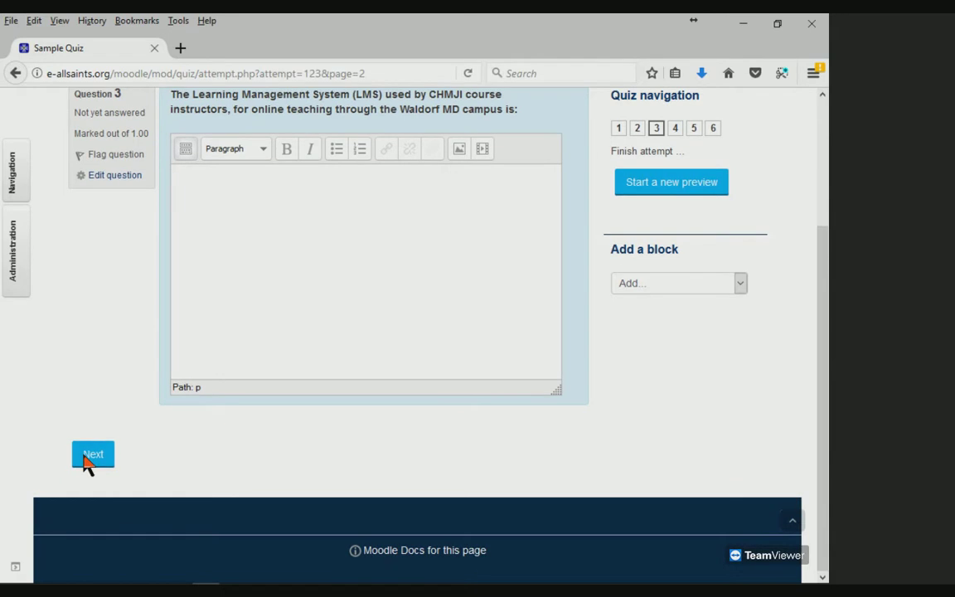
click(89, 458)
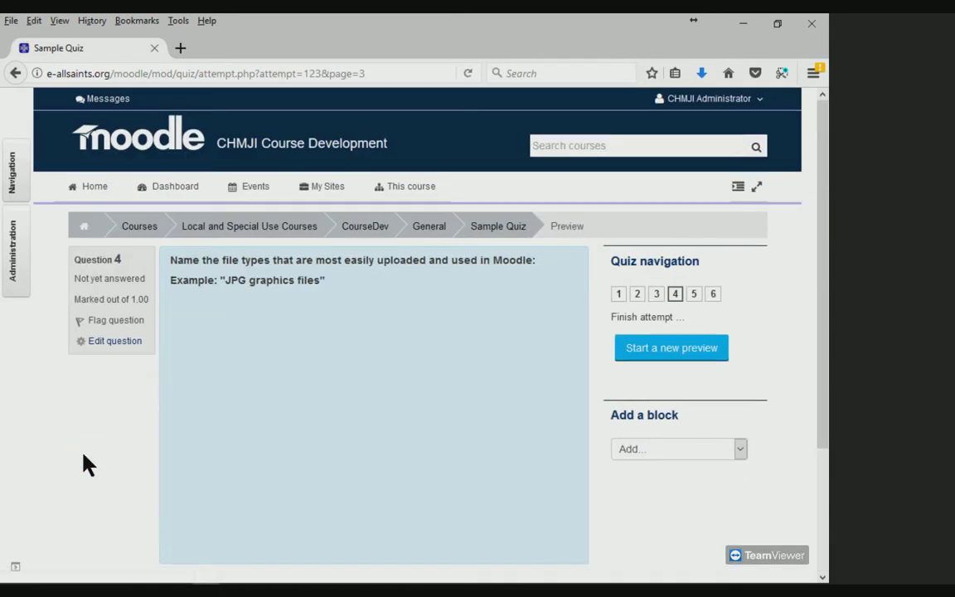
scroll(88, 465, down, 4)
click(88, 460)
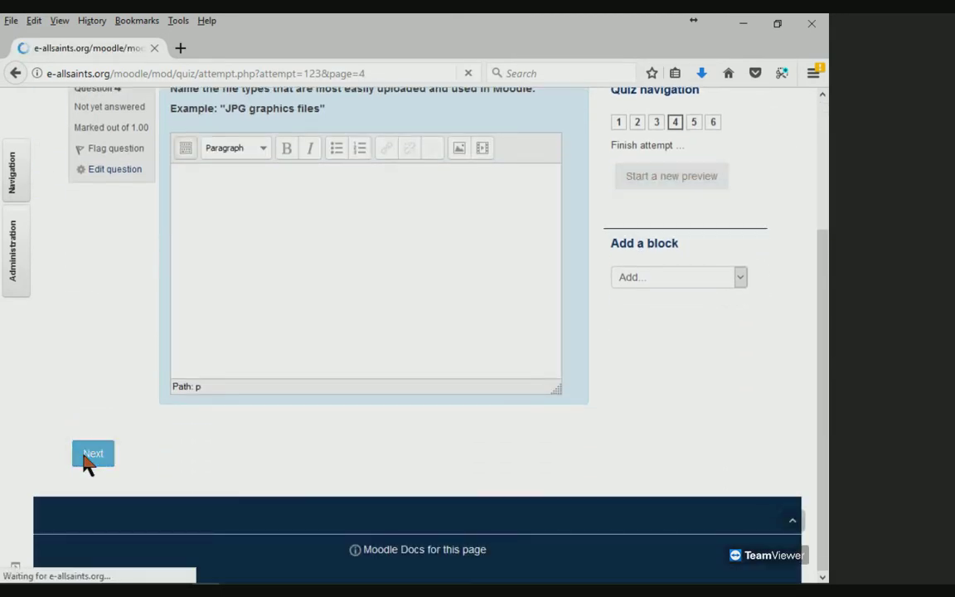
scroll(86, 458, down, 2)
click(324, 332)
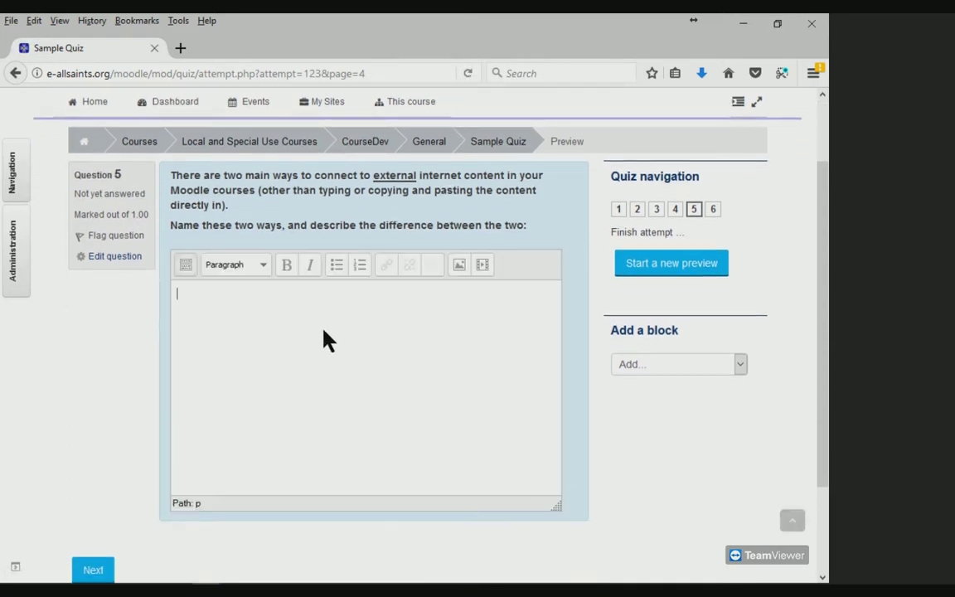
Enter "Answer." as the sample response to question 5 of the Sample Quiz preview.
text(Answser)
key(BackSpace)
key(BackSpace)
key(BackSpace)
key(BackSpace)
text(wer: [)
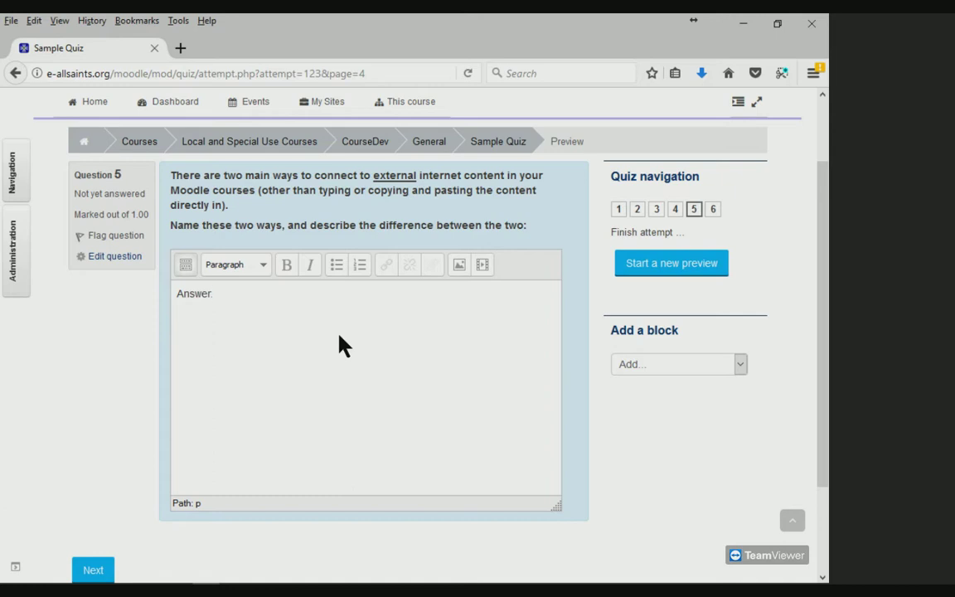
Advance the Sample Quiz preview to question 6, and leave the quiz for the Courses category list.
mouse_move(124, 590)
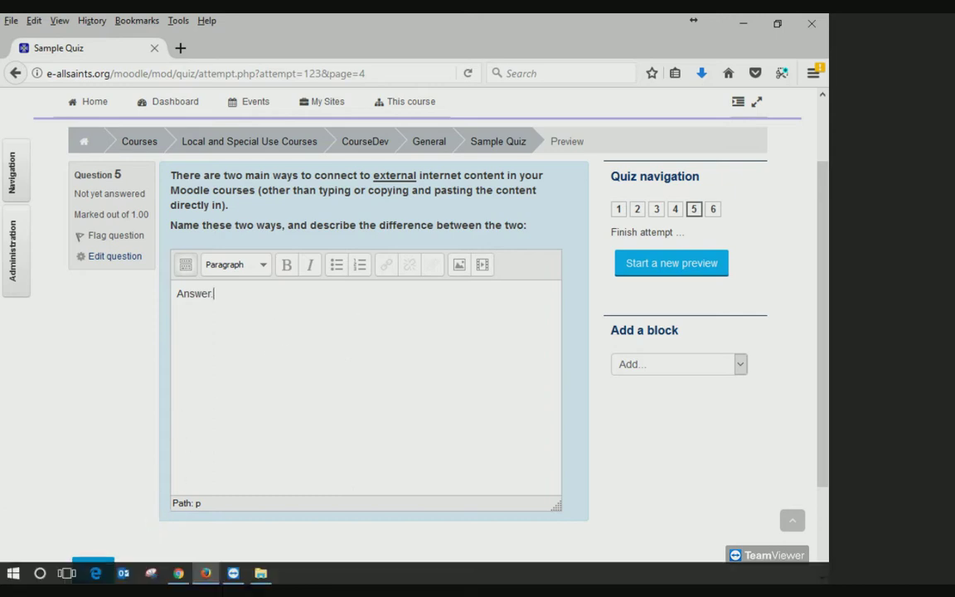
click(94, 570)
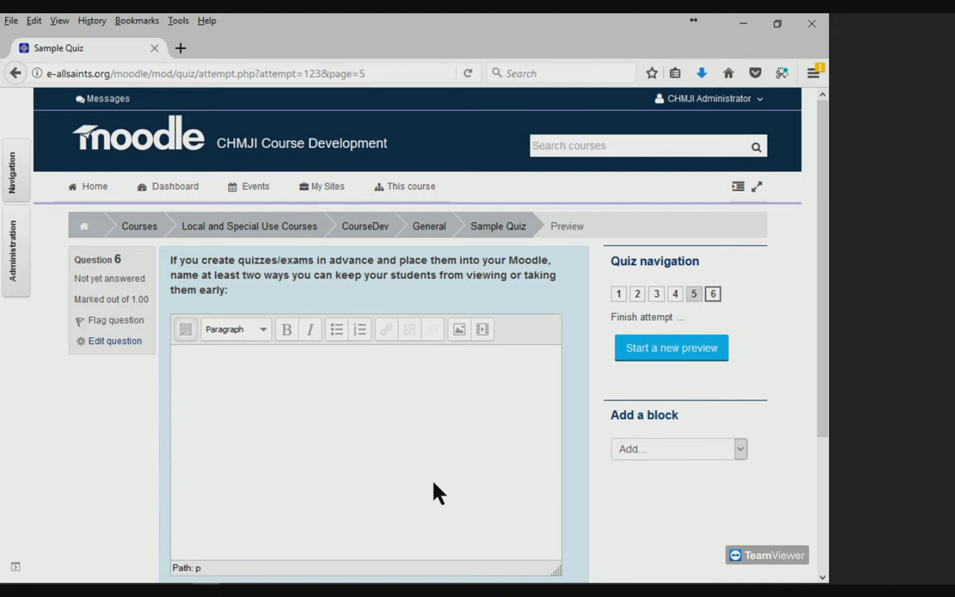
click(134, 231)
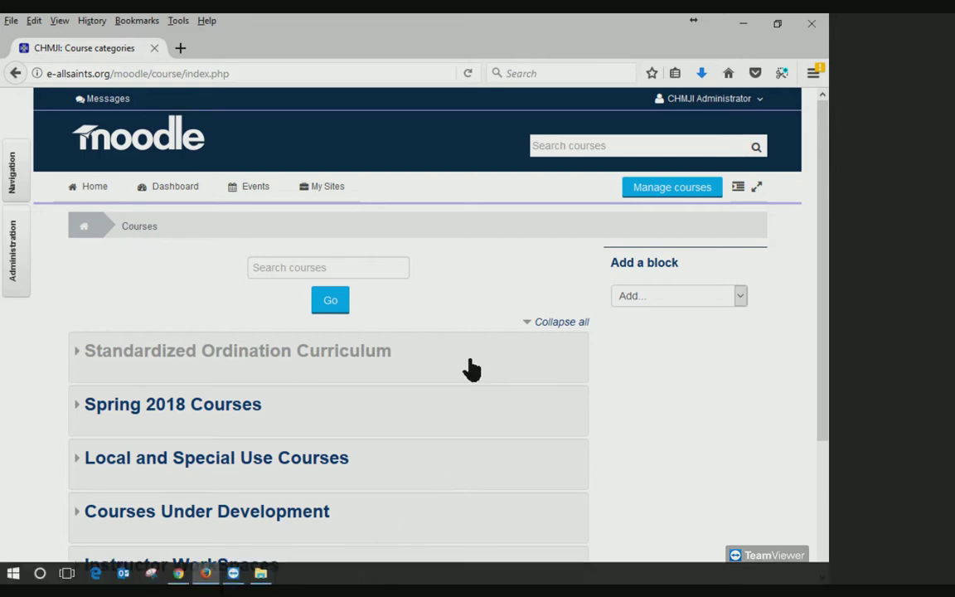
Switch to Chrome, close the TeamViewer page, and show the Moodle Introduction module in the Train the Trainer Course Outline.
click(740, 24)
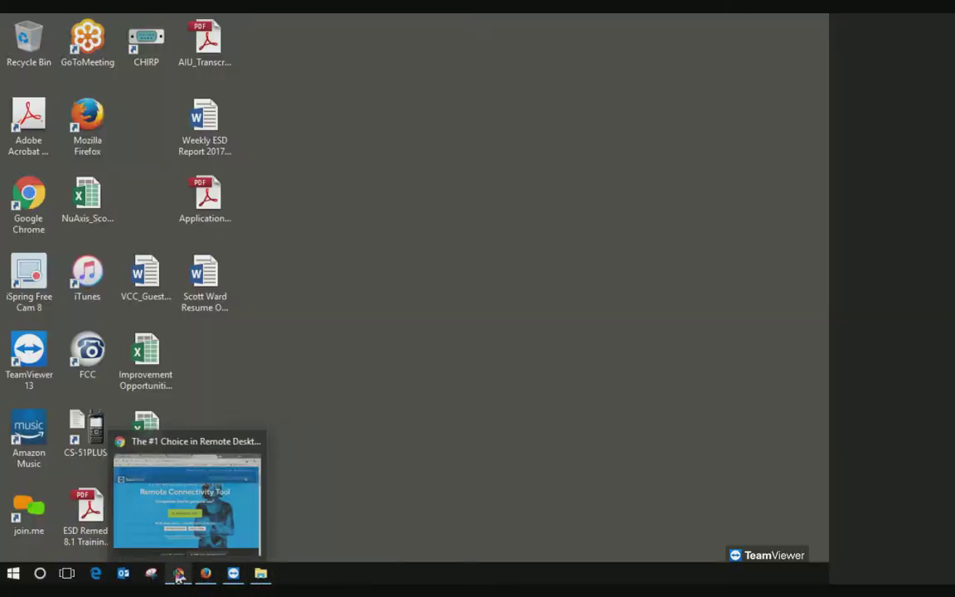
click(177, 575)
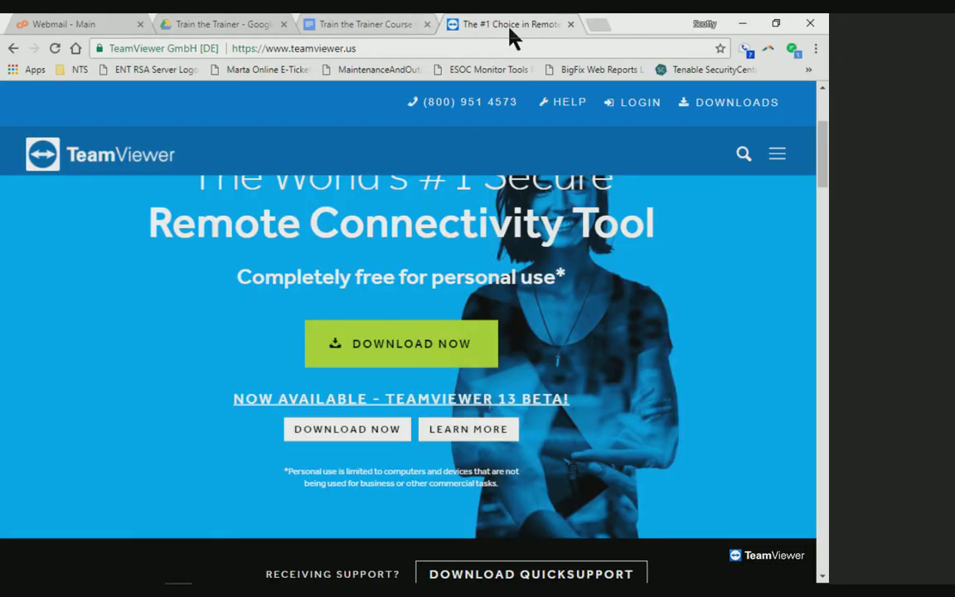
click(570, 25)
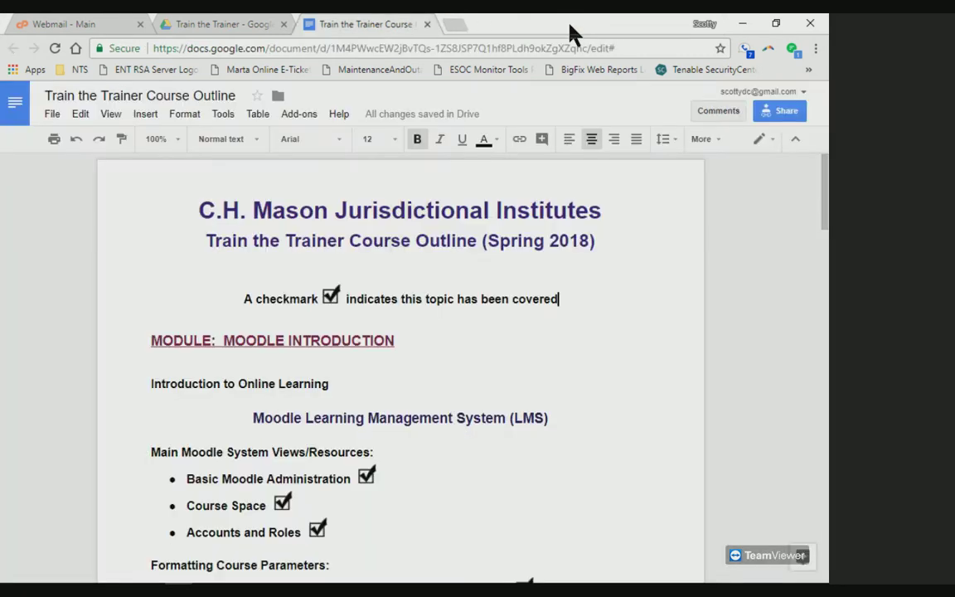
scroll(670, 268, down, 2)
click(670, 268)
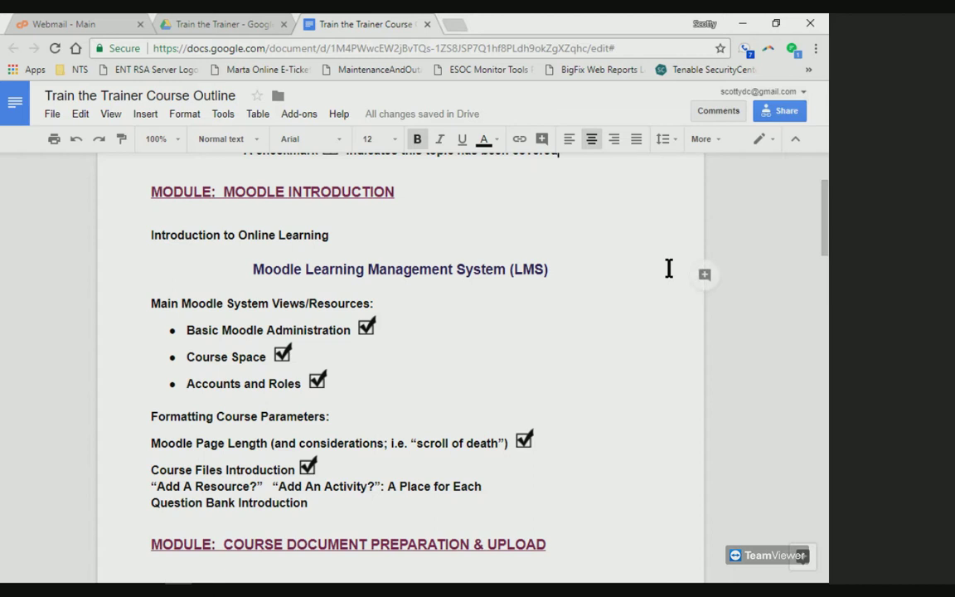